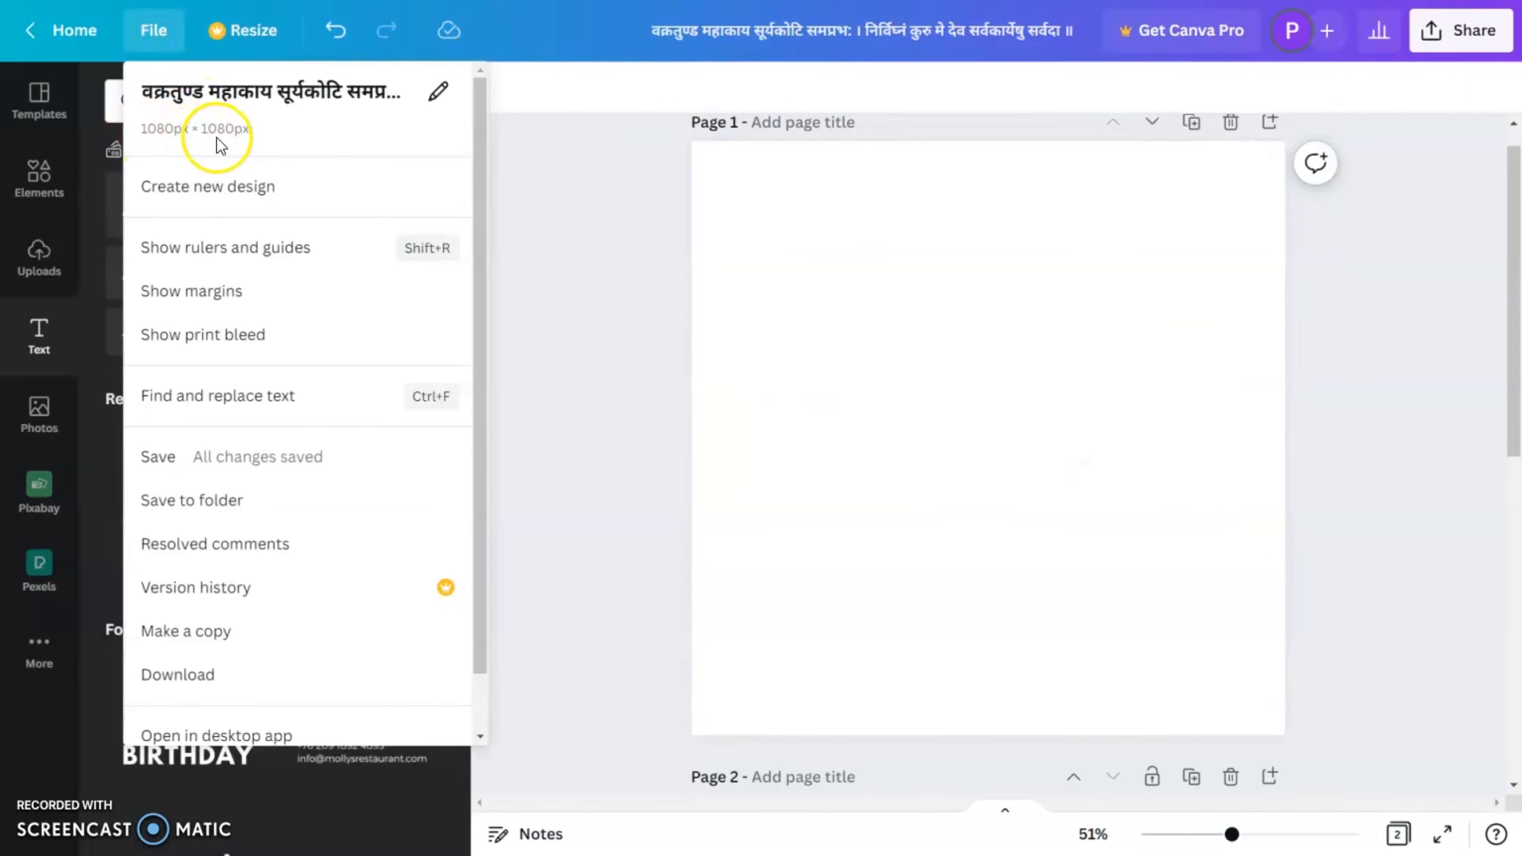
Step: Search the elements library for "ganpati"
{"action": "left_click", "coordinate": [930, 313]}
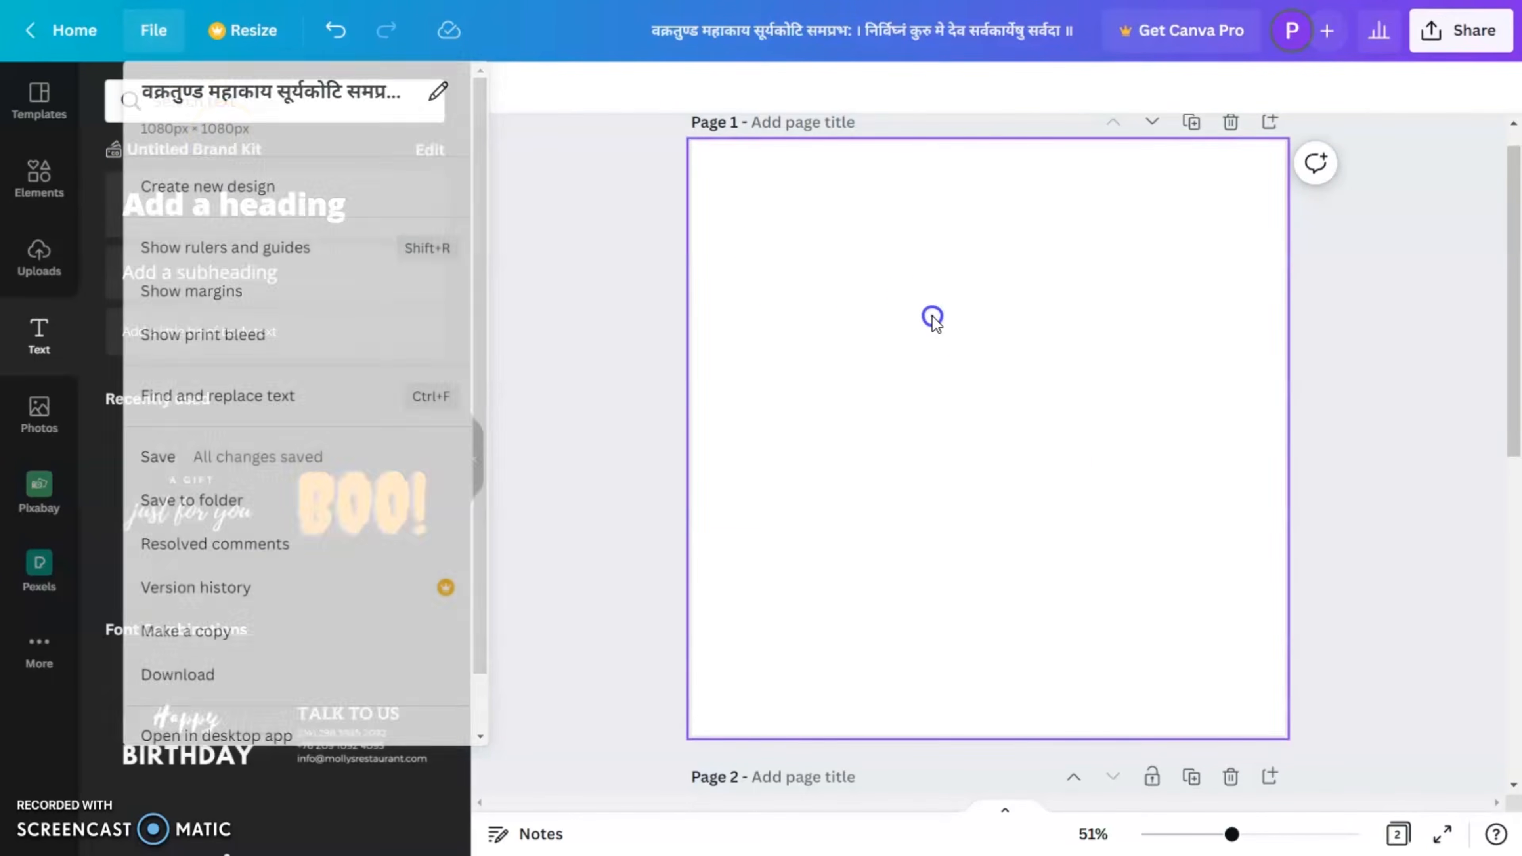
{"action": "left_click", "coordinate": [40, 188]}
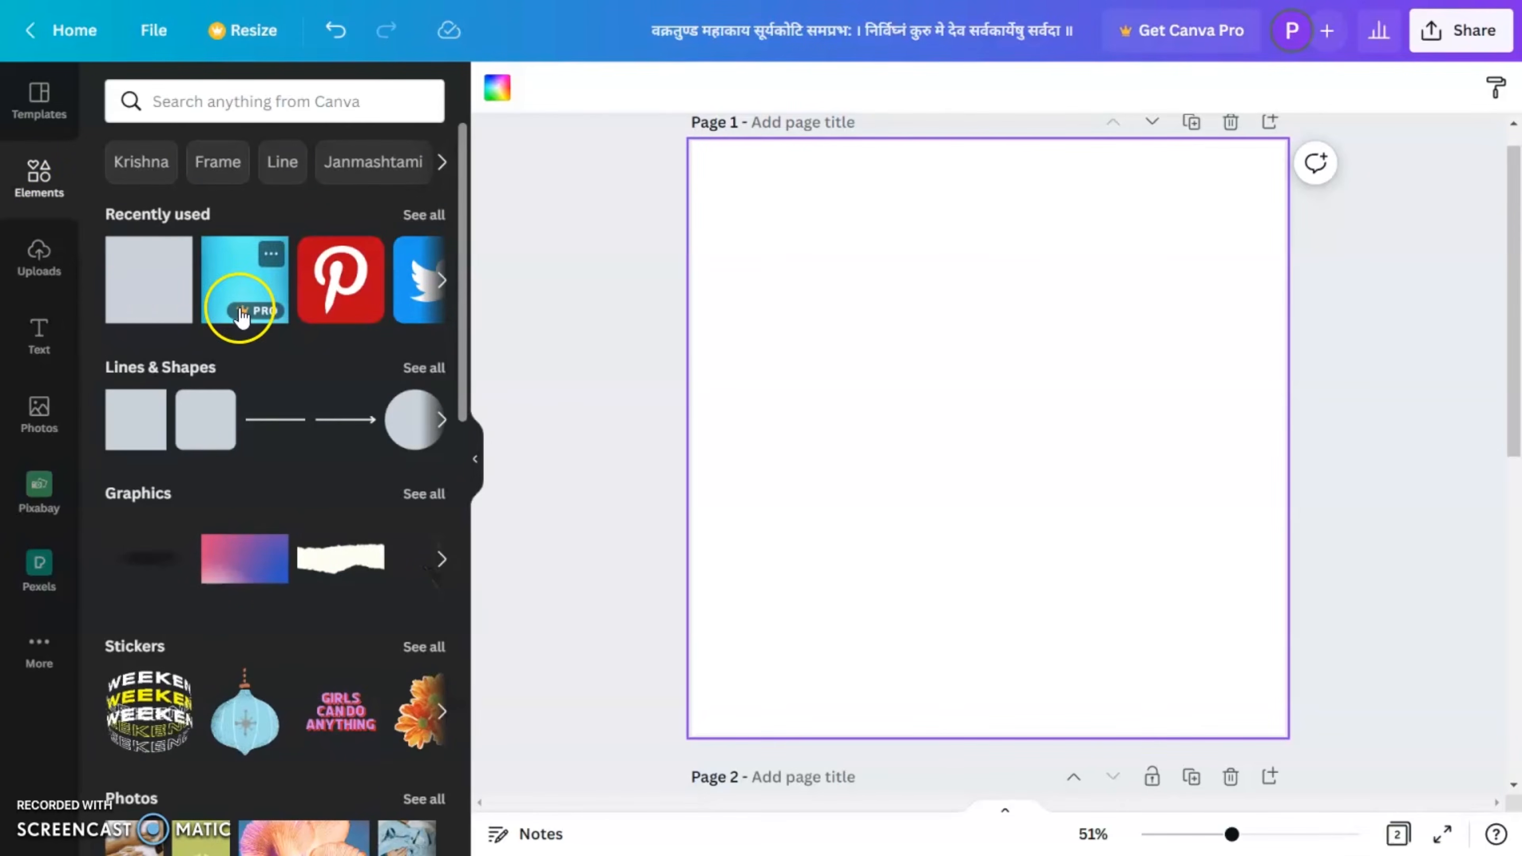
{"action": "left_click", "coordinate": [234, 102]}
{"action": "type", "text": "gan"}
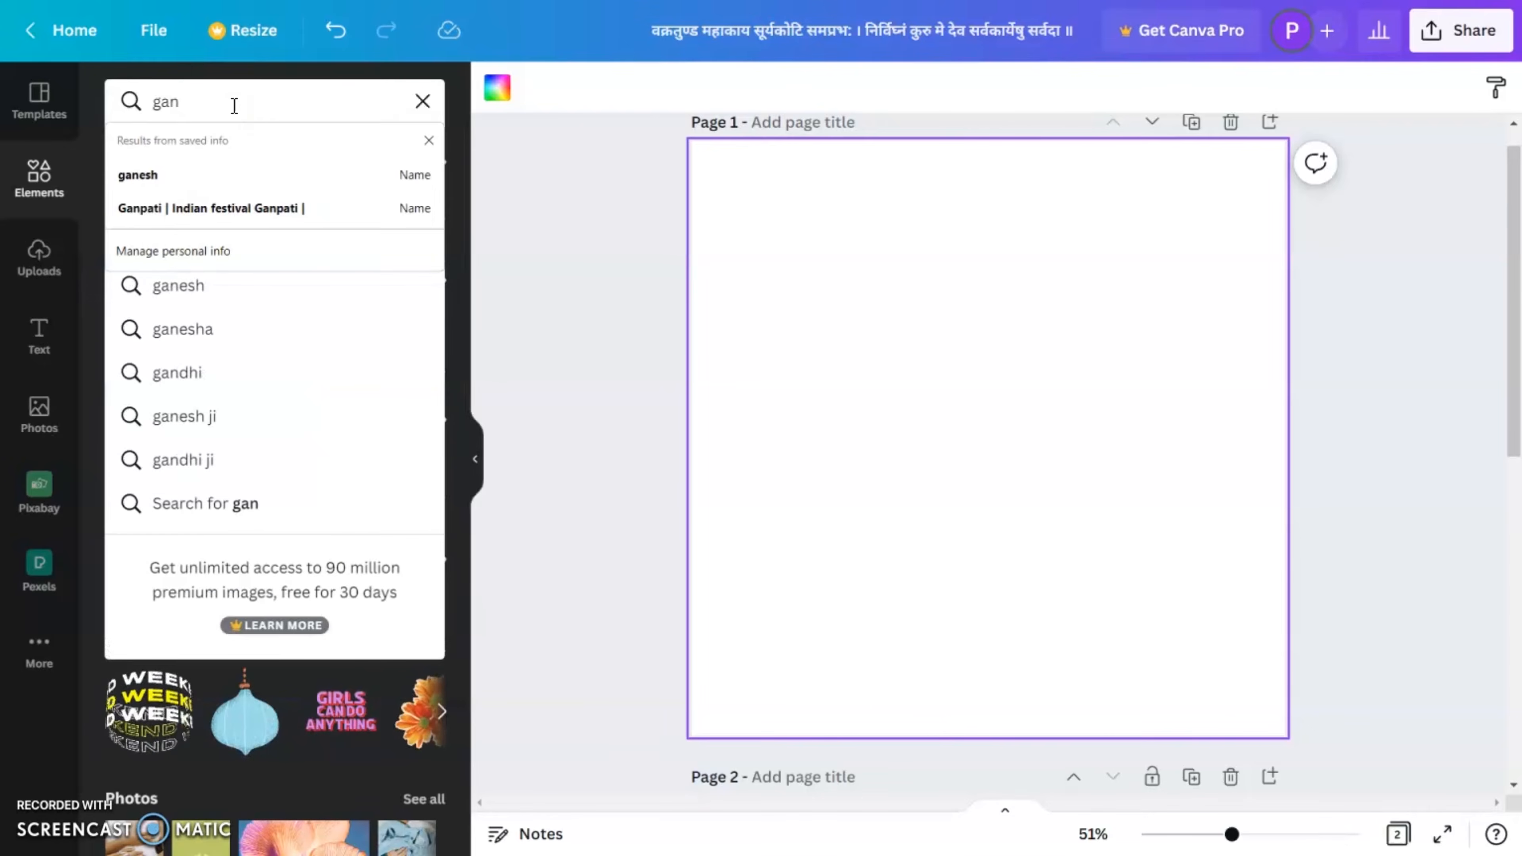
{"action": "key", "text": "BackSpace"}
{"action": "type", "text": "npati"}
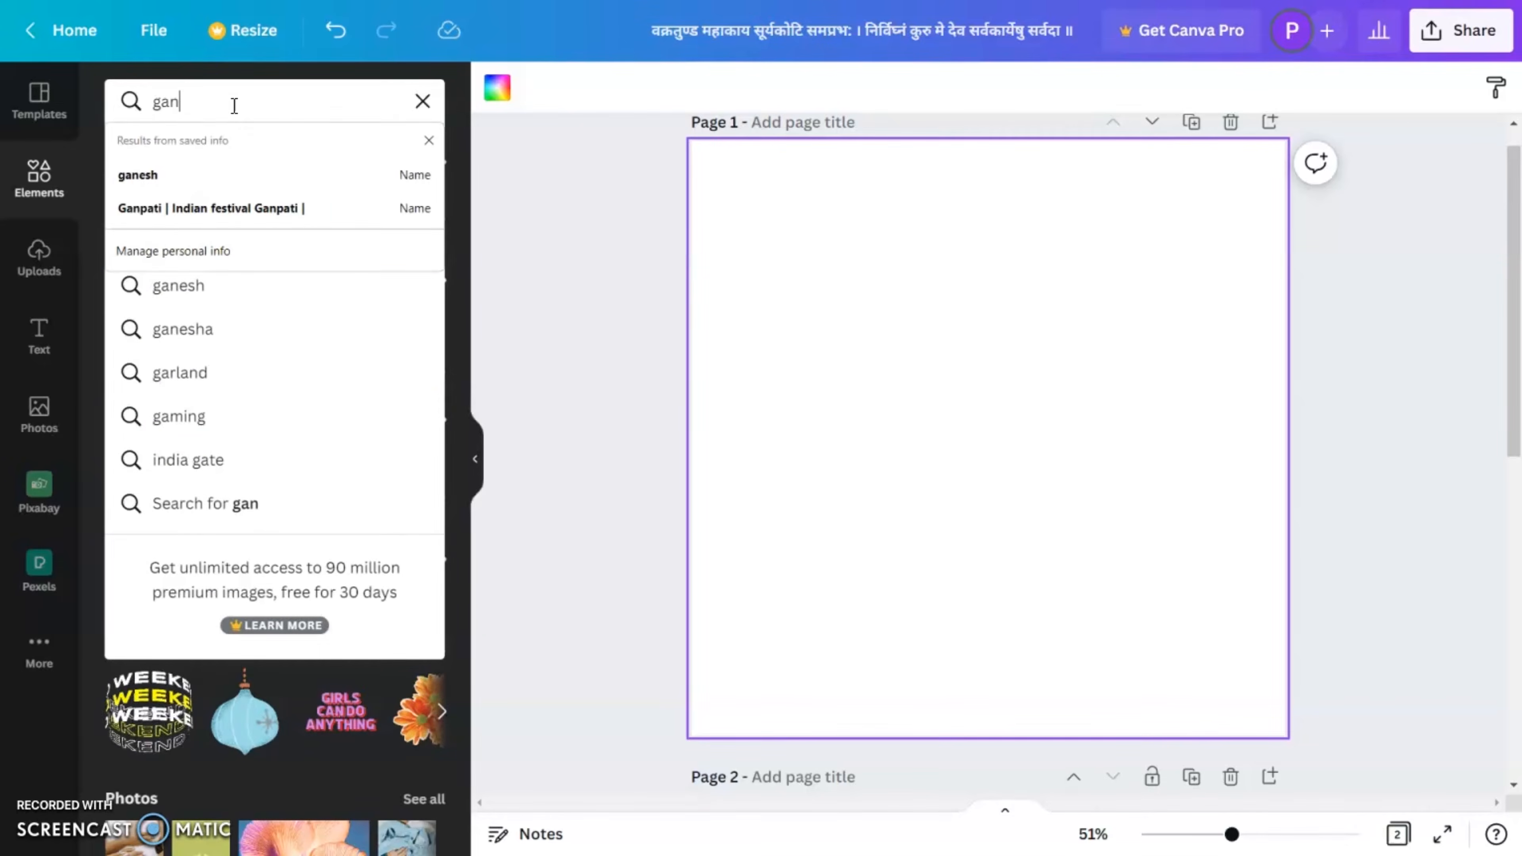
{"action": "key", "text": "Return"}
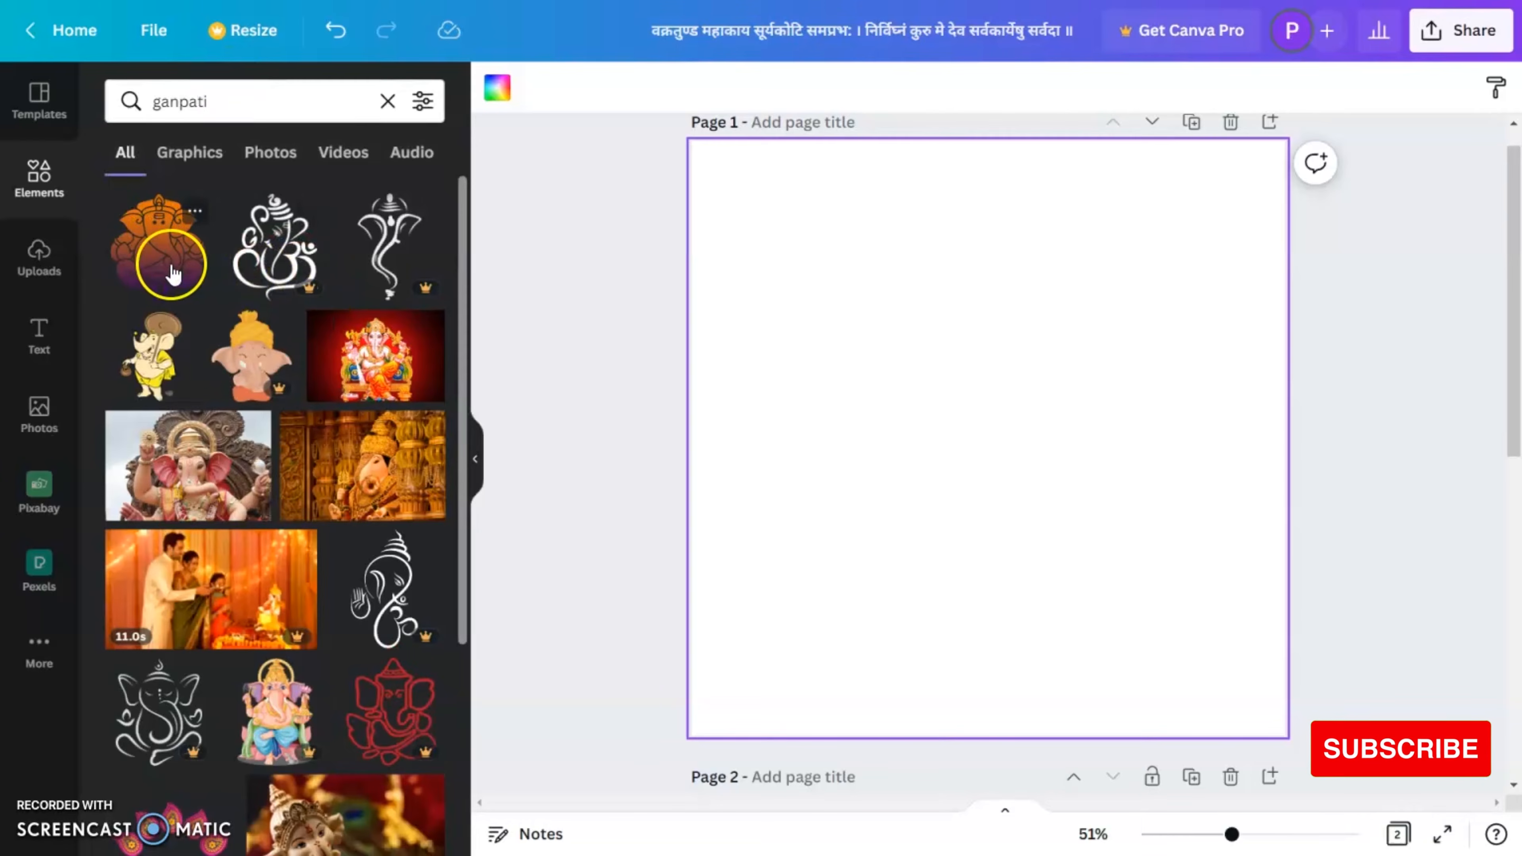
Step: Insert the orange-to-purple Ganesha graphic on page 1, shrink it to about half size and place it slightly above the page centre
{"action": "left_click", "coordinate": [169, 268]}
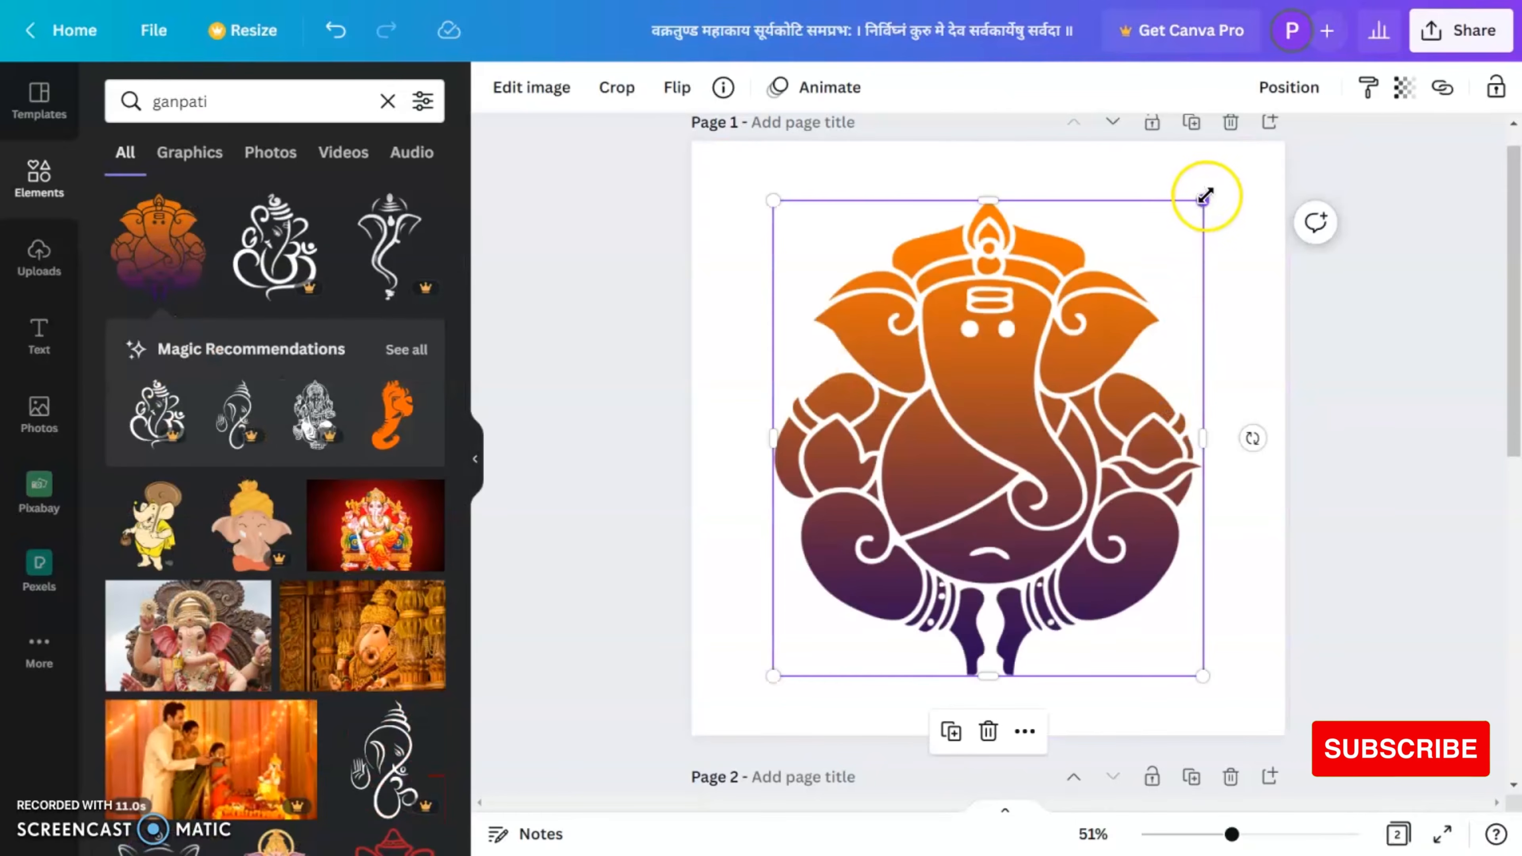
{"action": "left_click_drag", "start_coordinate": [1205, 200], "coordinate": [1138, 363]}
{"action": "left_click_drag", "start_coordinate": [1029, 487], "coordinate": [1030, 433]}
{"action": "left_click", "coordinate": [1174, 483]}
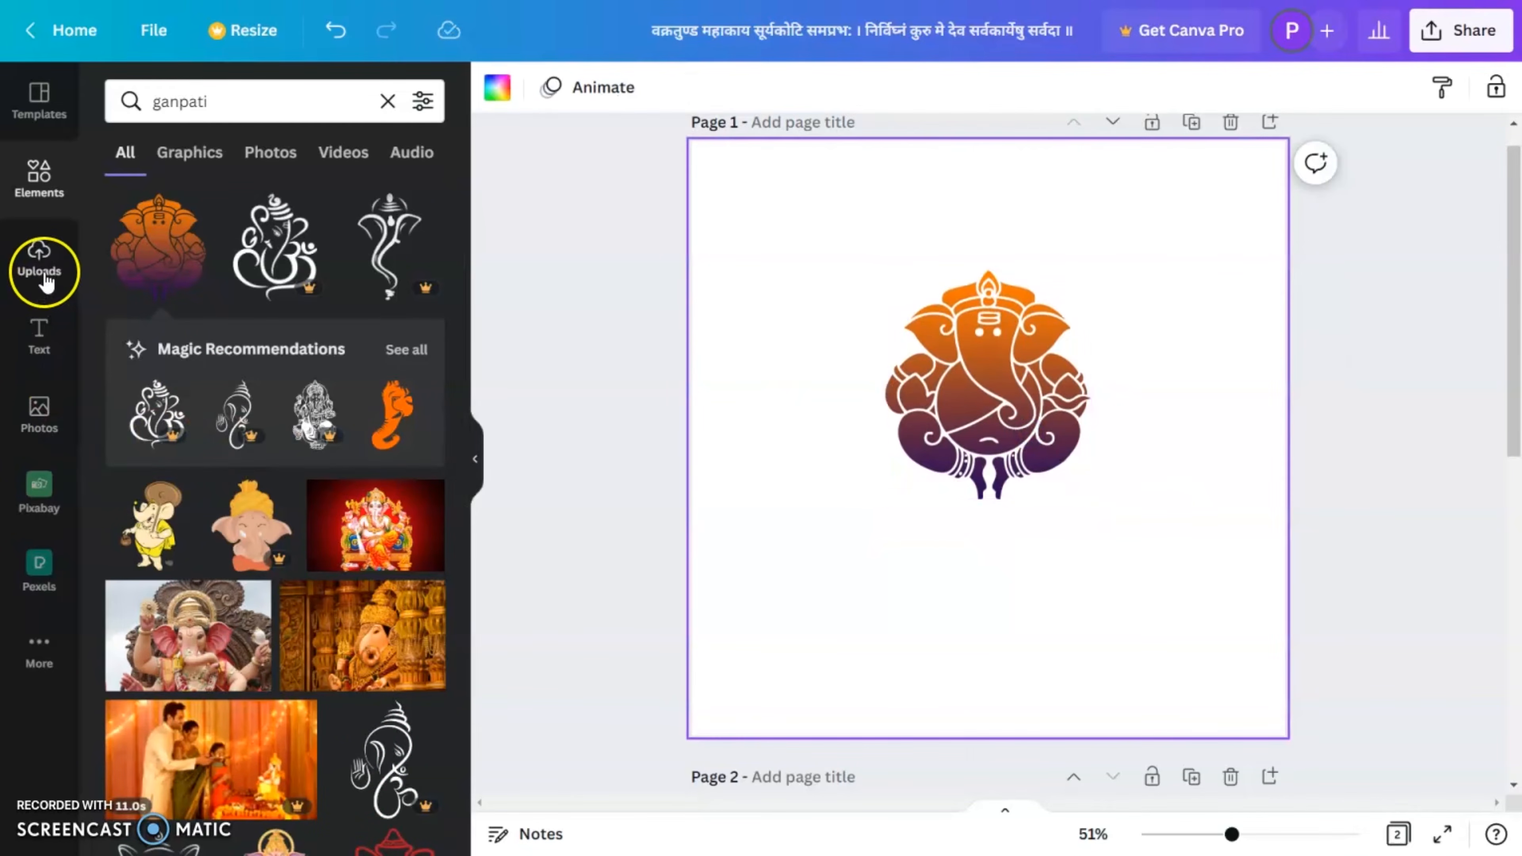
Step: Clear the element search, add a square shape and stretch it to cover the whole of page 1
{"action": "left_click", "coordinate": [388, 102]}
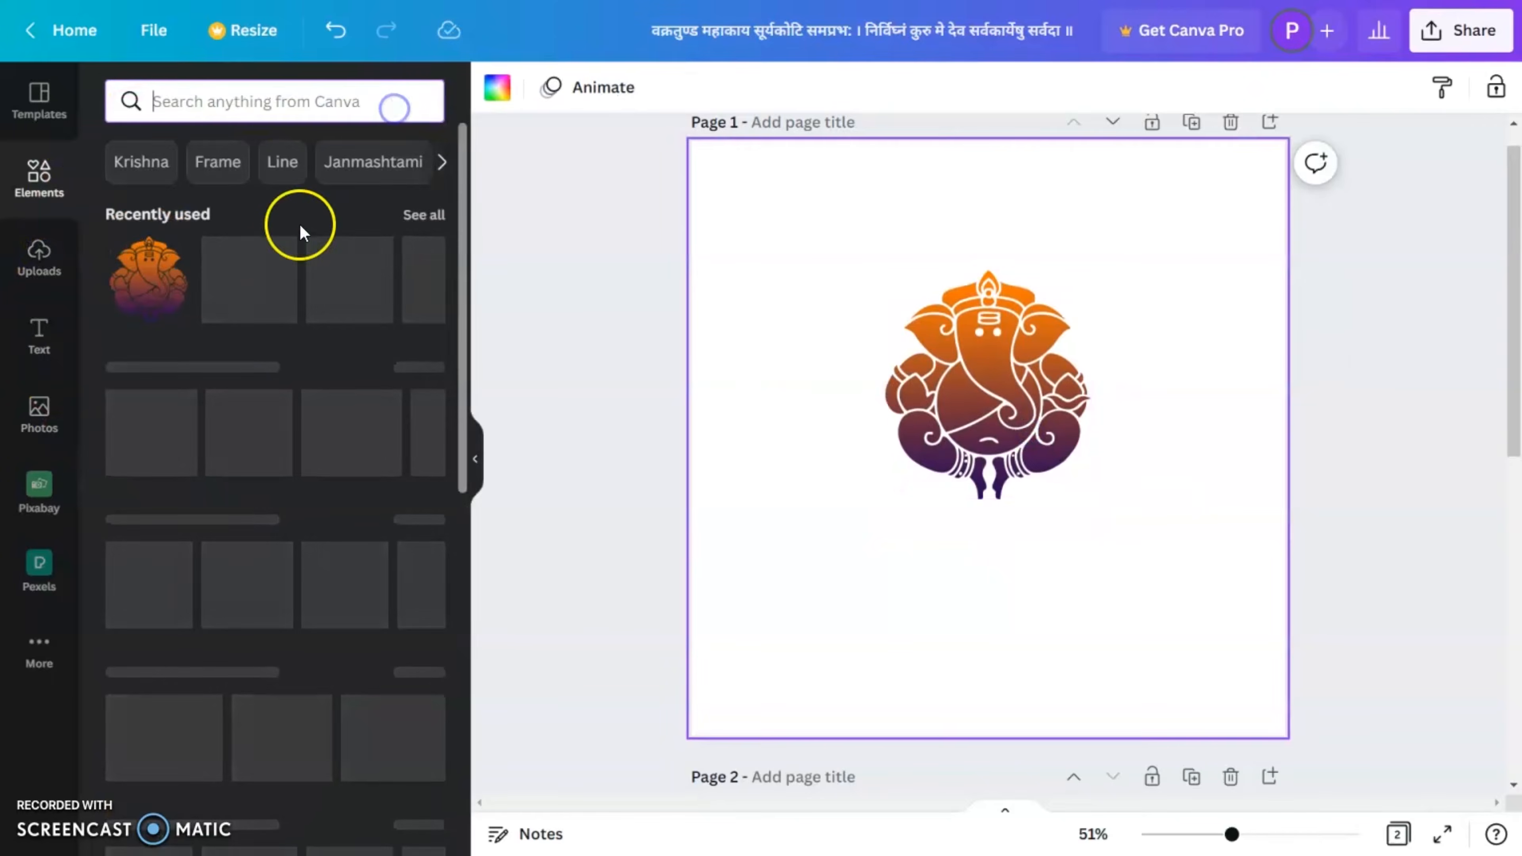
{"action": "key", "text": "r"}
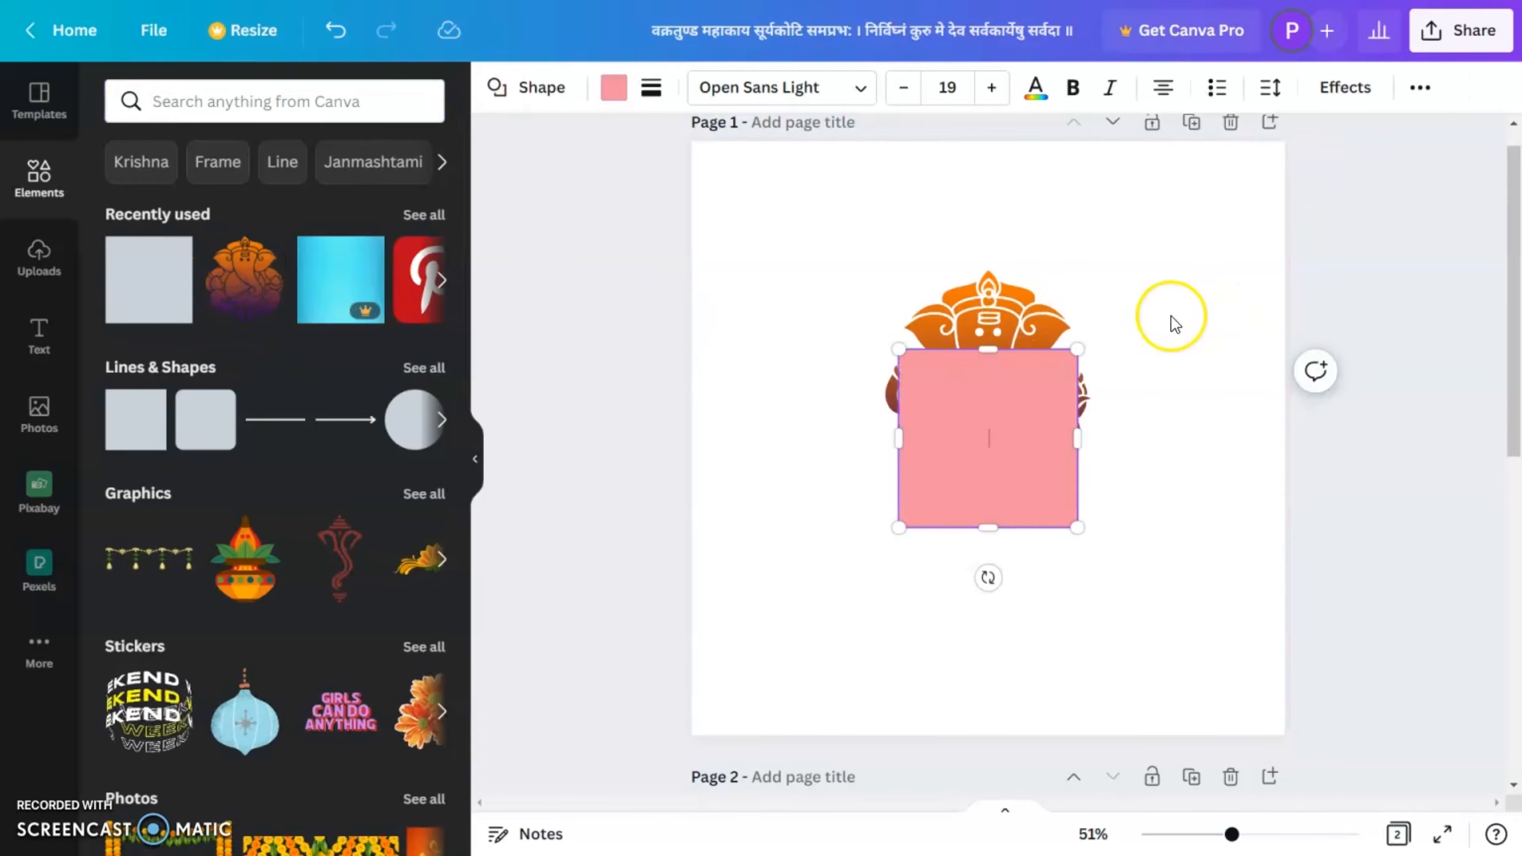
{"action": "left_click_drag", "start_coordinate": [1077, 356], "coordinate": [1308, 138]}
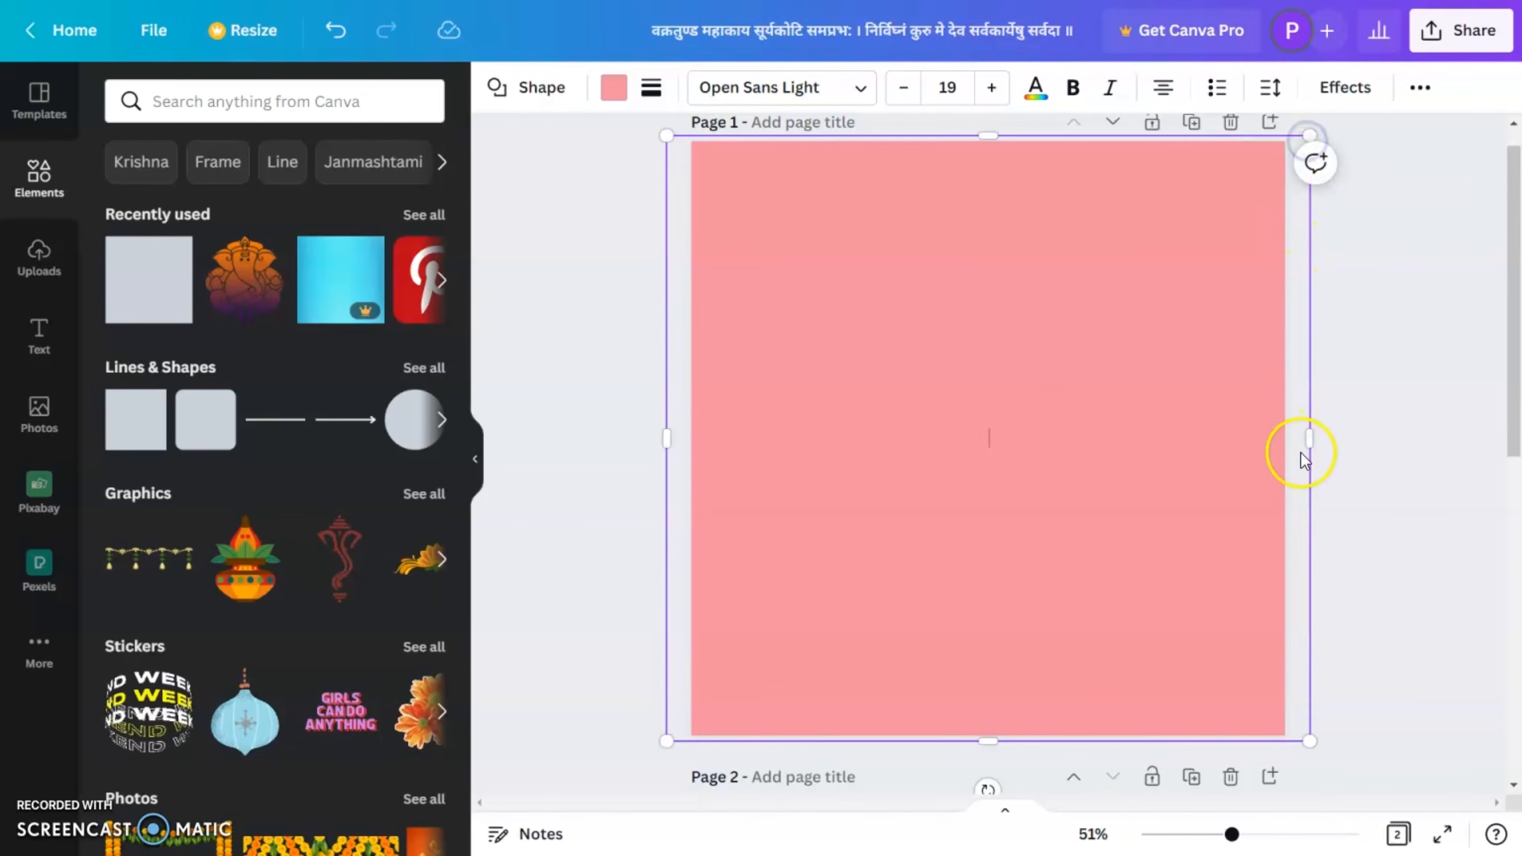
{"action": "left_click_drag", "start_coordinate": [1306, 445], "coordinate": [1292, 442]}
{"action": "left_click_drag", "start_coordinate": [669, 442], "coordinate": [686, 442]}
Step: Send the full-page square behind the Ganesha graphic
{"action": "right_click", "coordinate": [744, 435]}
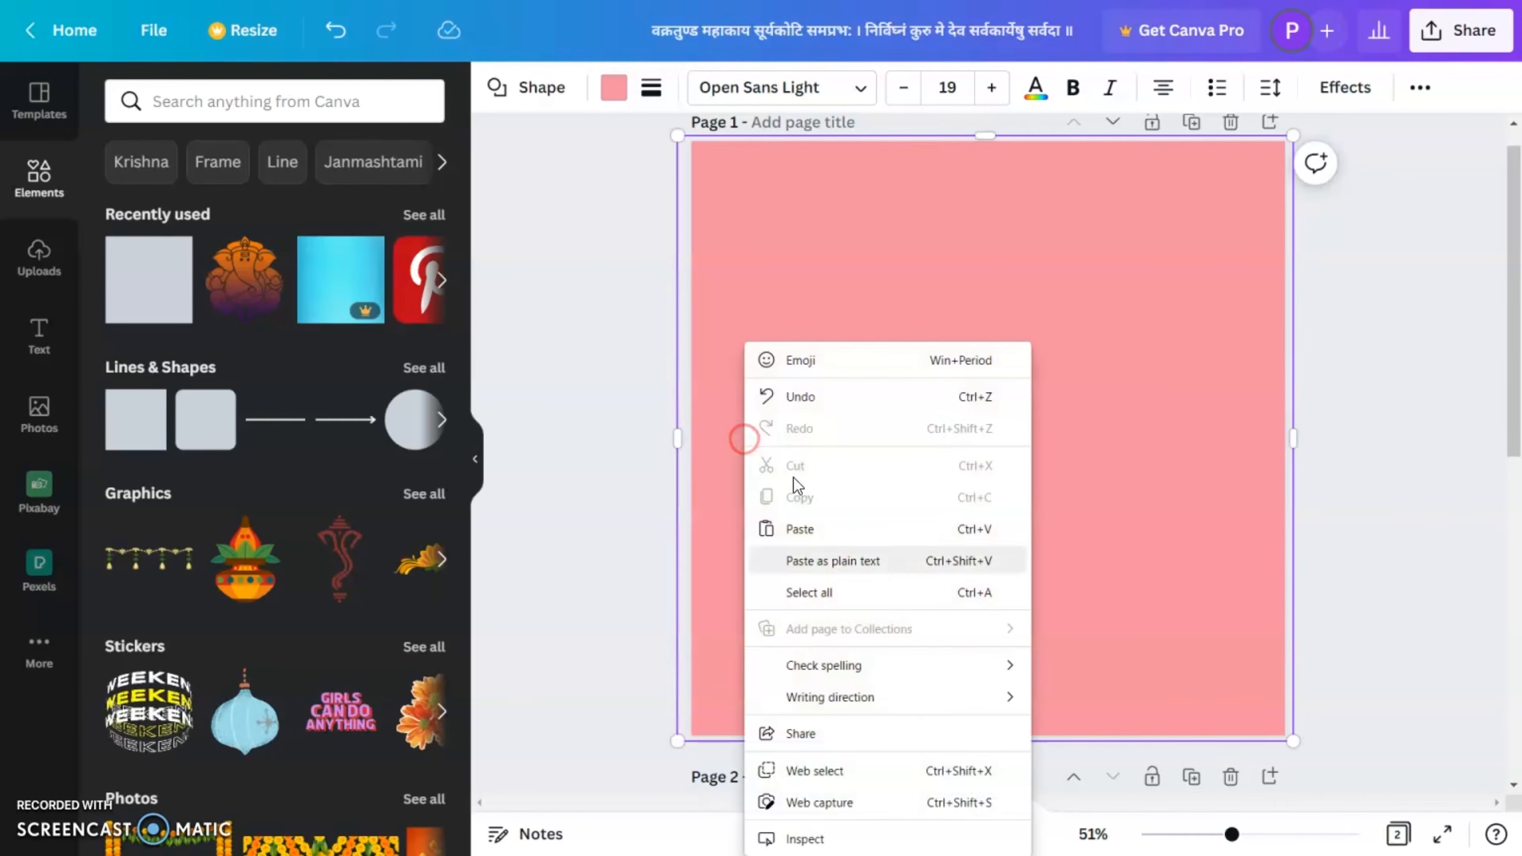
{"action": "left_click", "coordinate": [1127, 554]}
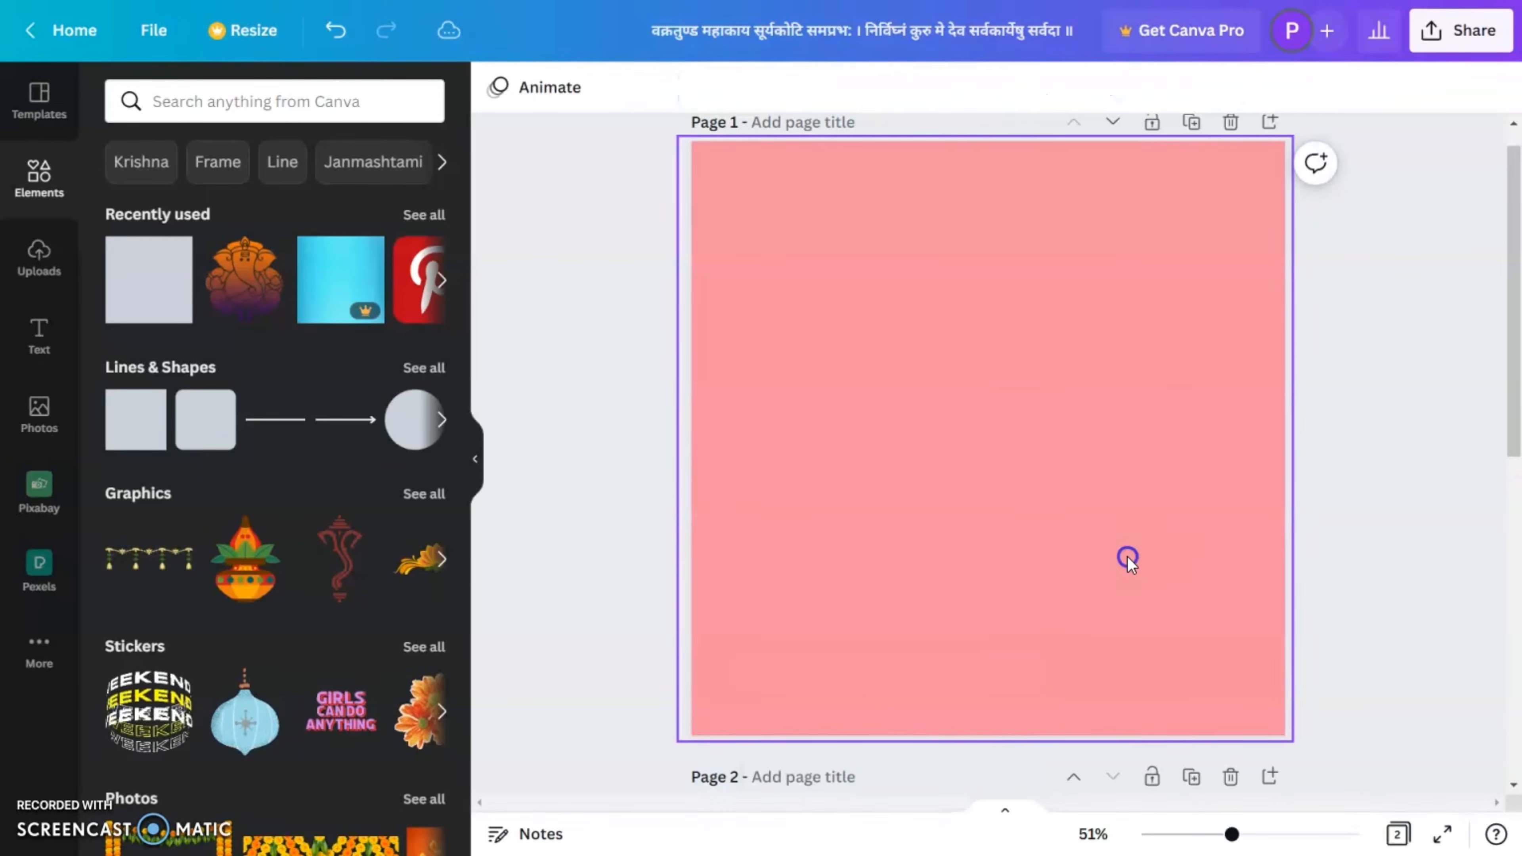
{"action": "right_click", "coordinate": [1128, 564]}
{"action": "left_click", "coordinate": [1215, 590]}
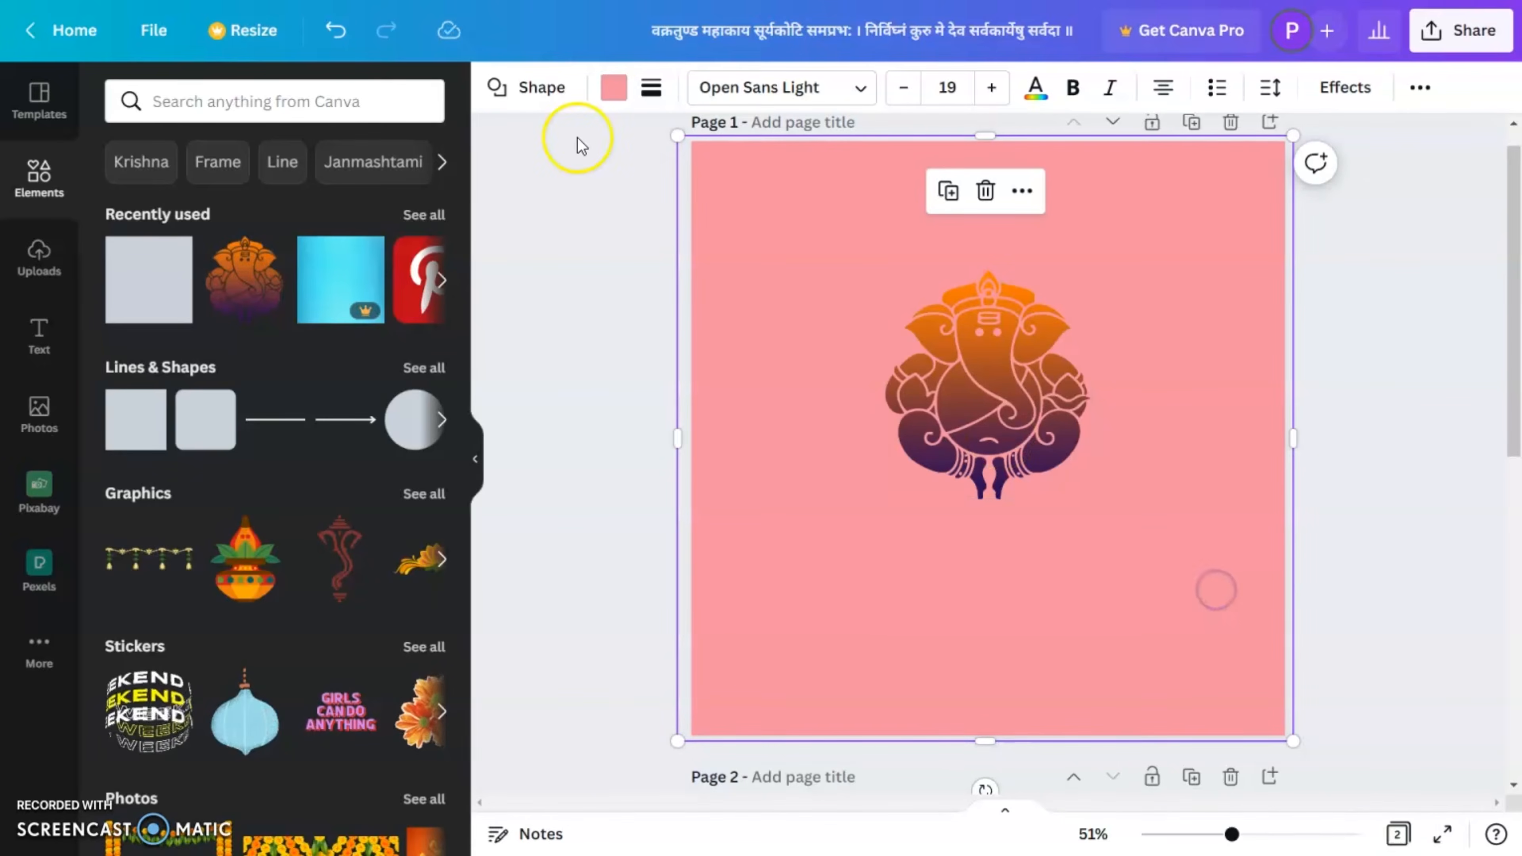
Step: Fill the background square with the light orange default colour and shift the Ganesha graphic slightly down the page
{"action": "left_click", "coordinate": [614, 96]}
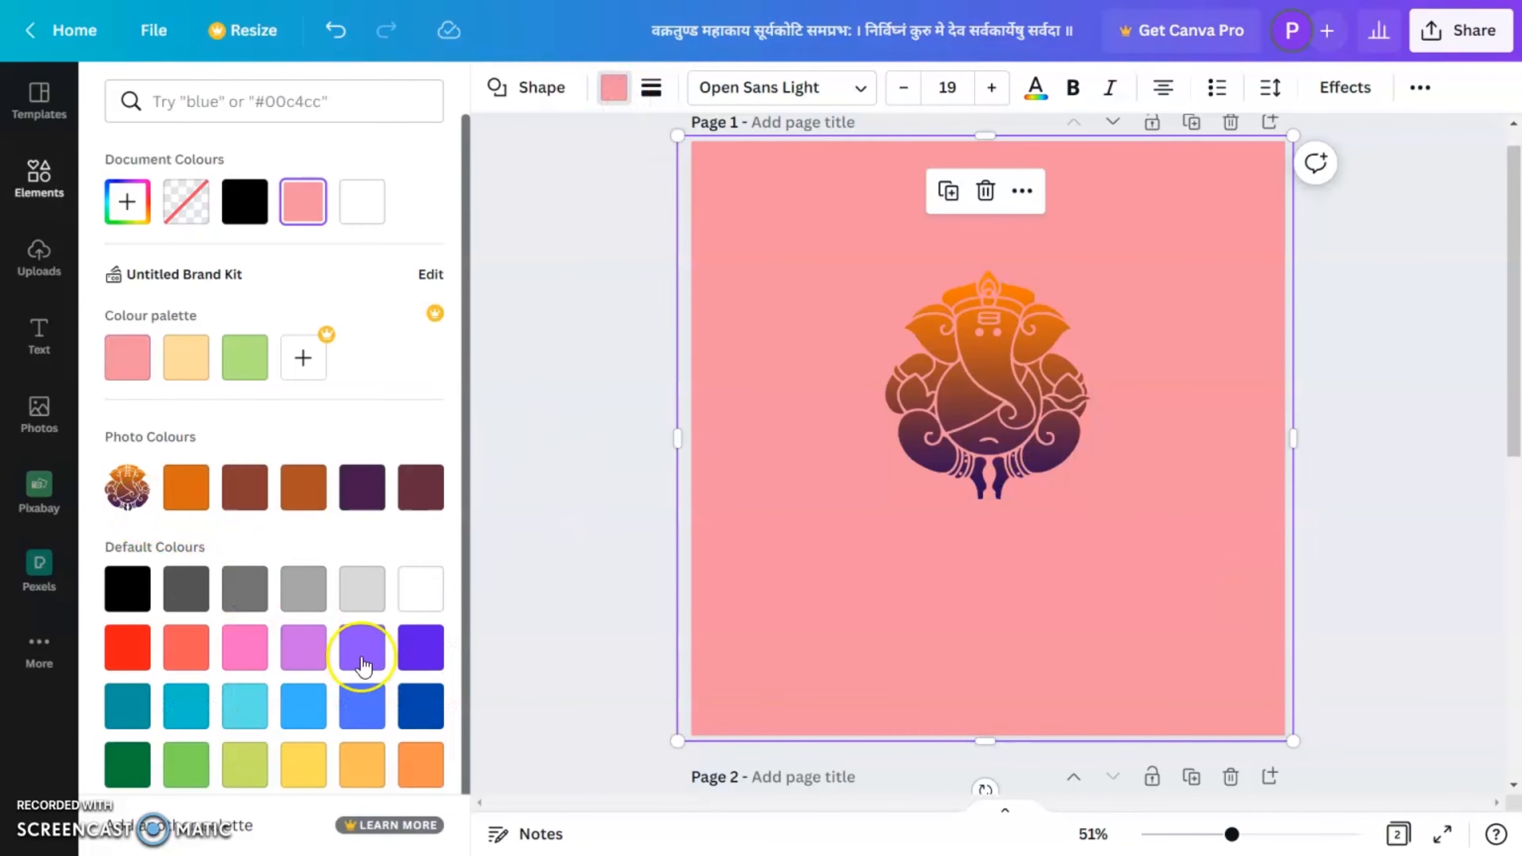
{"action": "left_click", "coordinate": [363, 765]}
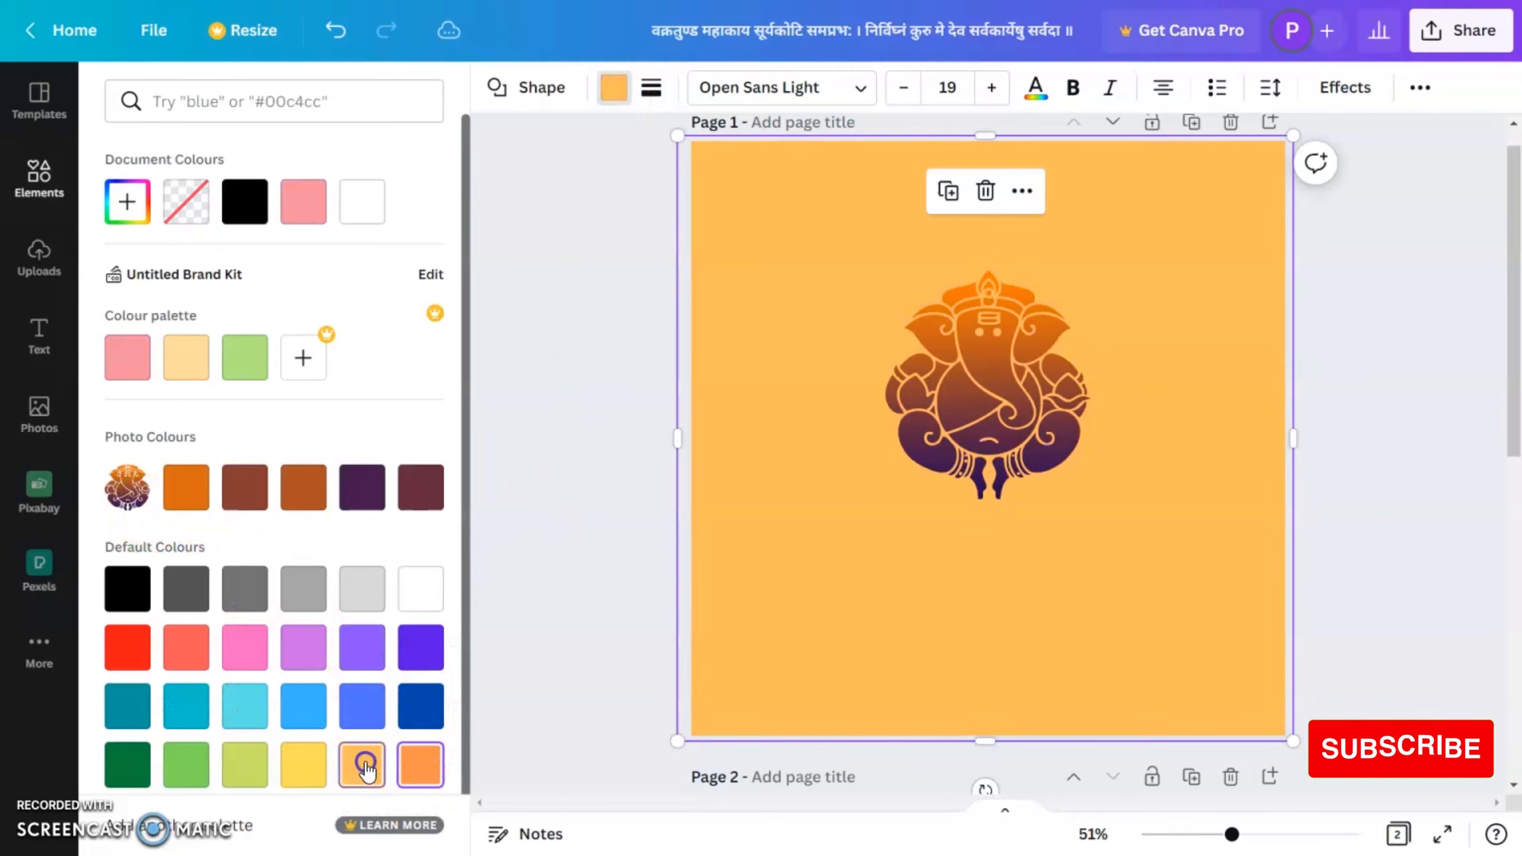
{"action": "left_click", "coordinate": [1311, 438]}
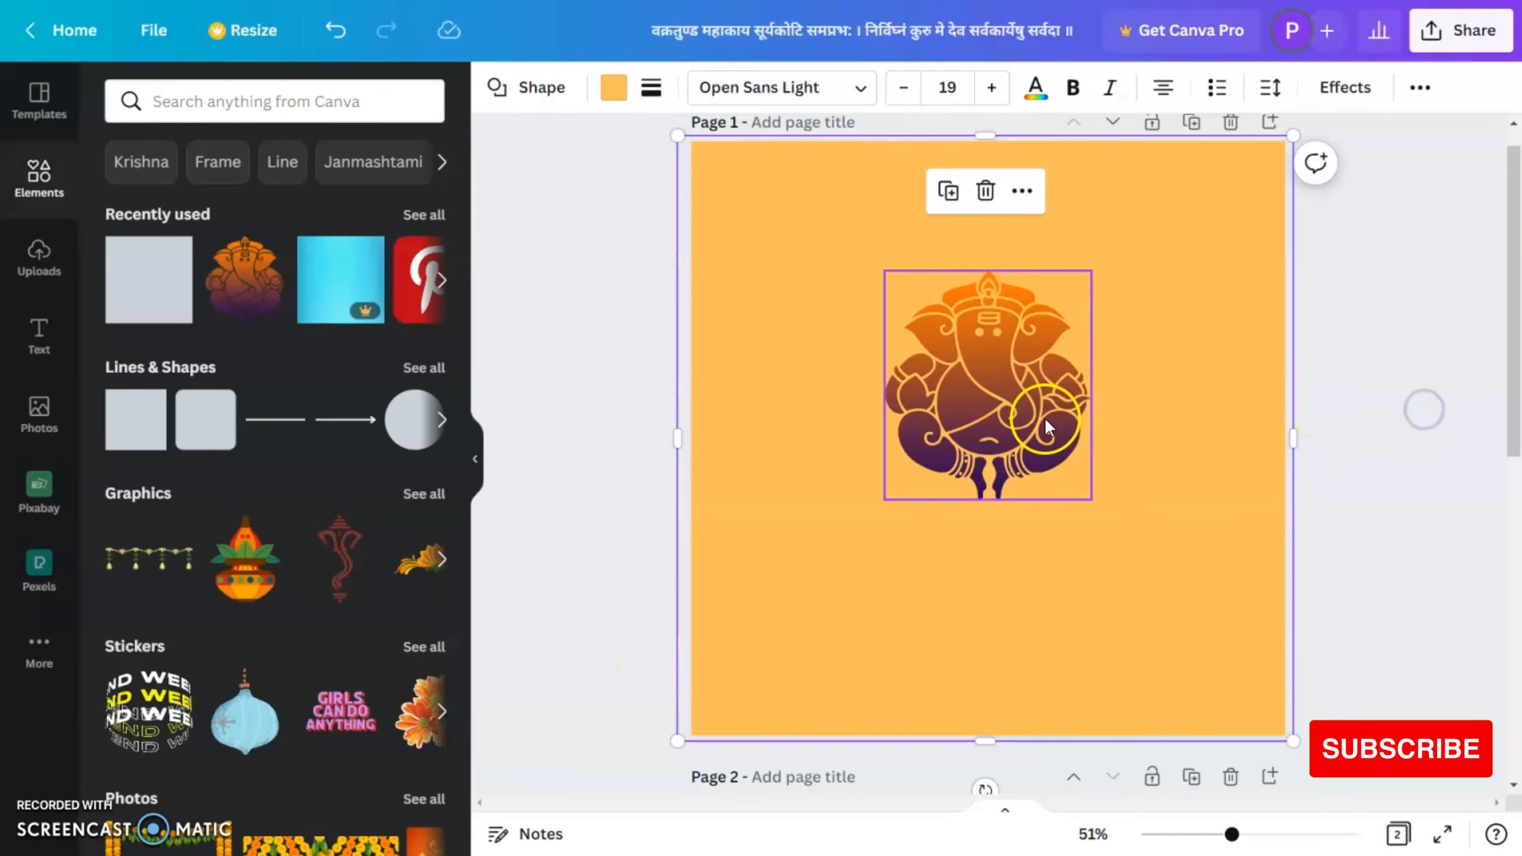
{"action": "left_click", "coordinate": [1021, 433]}
{"action": "left_click", "coordinate": [1411, 471]}
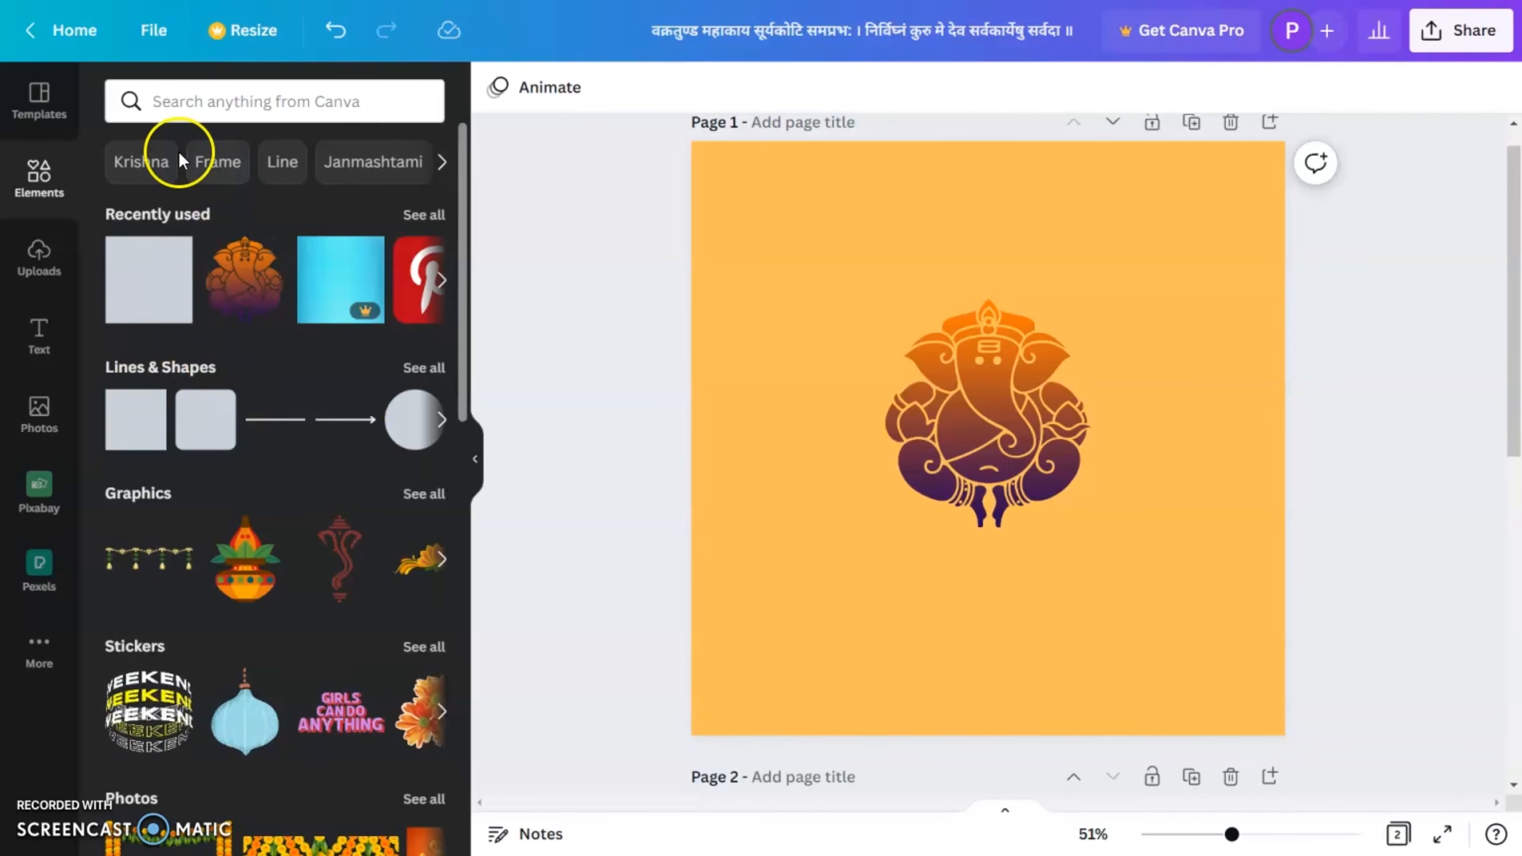
{"action": "left_click", "coordinate": [207, 96]}
{"action": "left_click", "coordinate": [211, 195]}
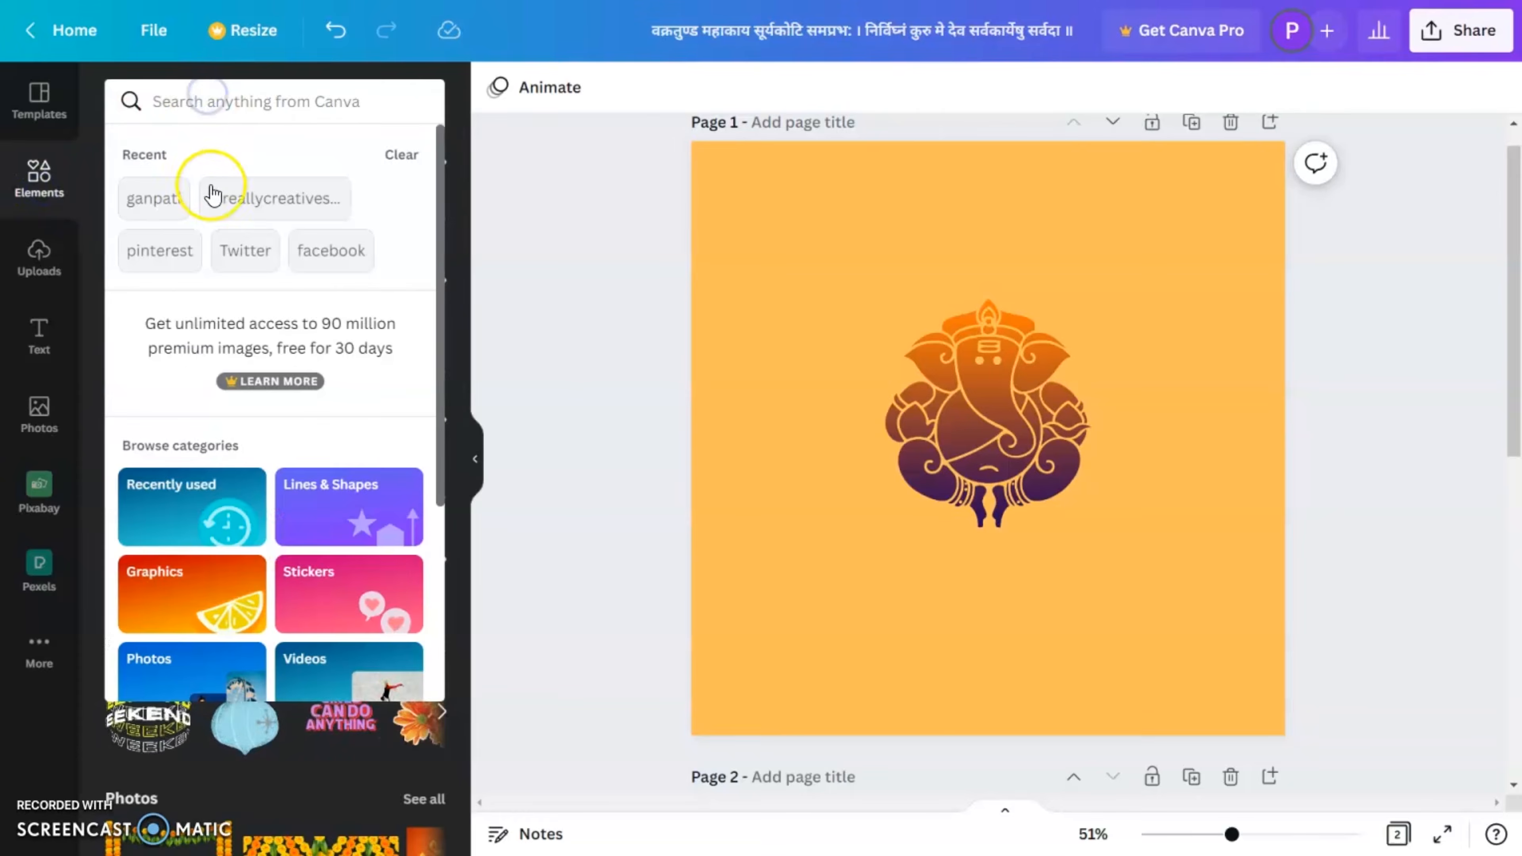
{"action": "left_click", "coordinate": [177, 99]}
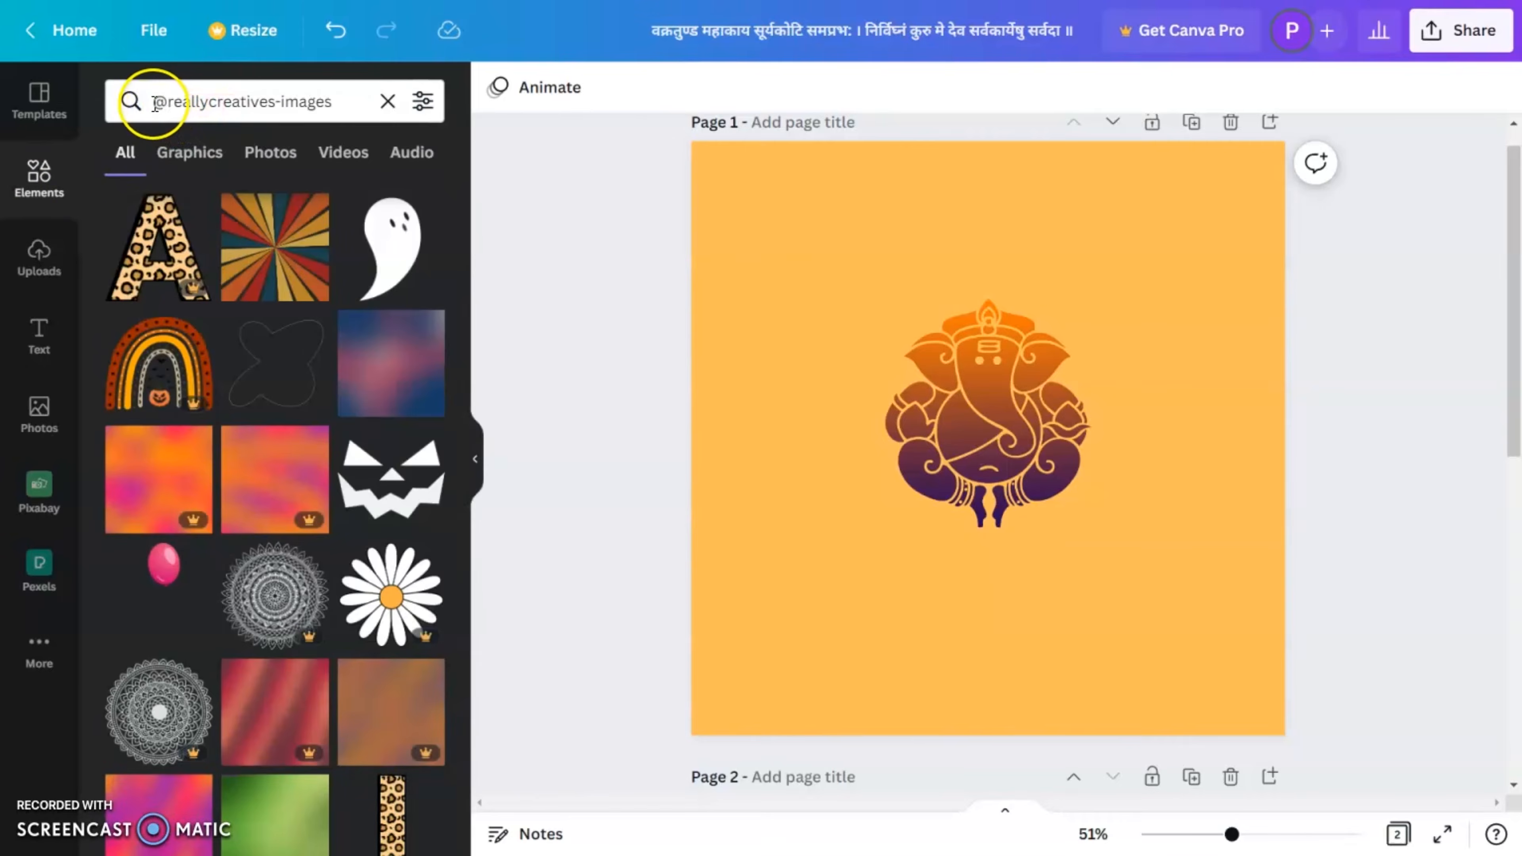
{"action": "left_click_drag", "start_coordinate": [154, 102], "coordinate": [327, 103]}
{"action": "left_click", "coordinate": [344, 102]}
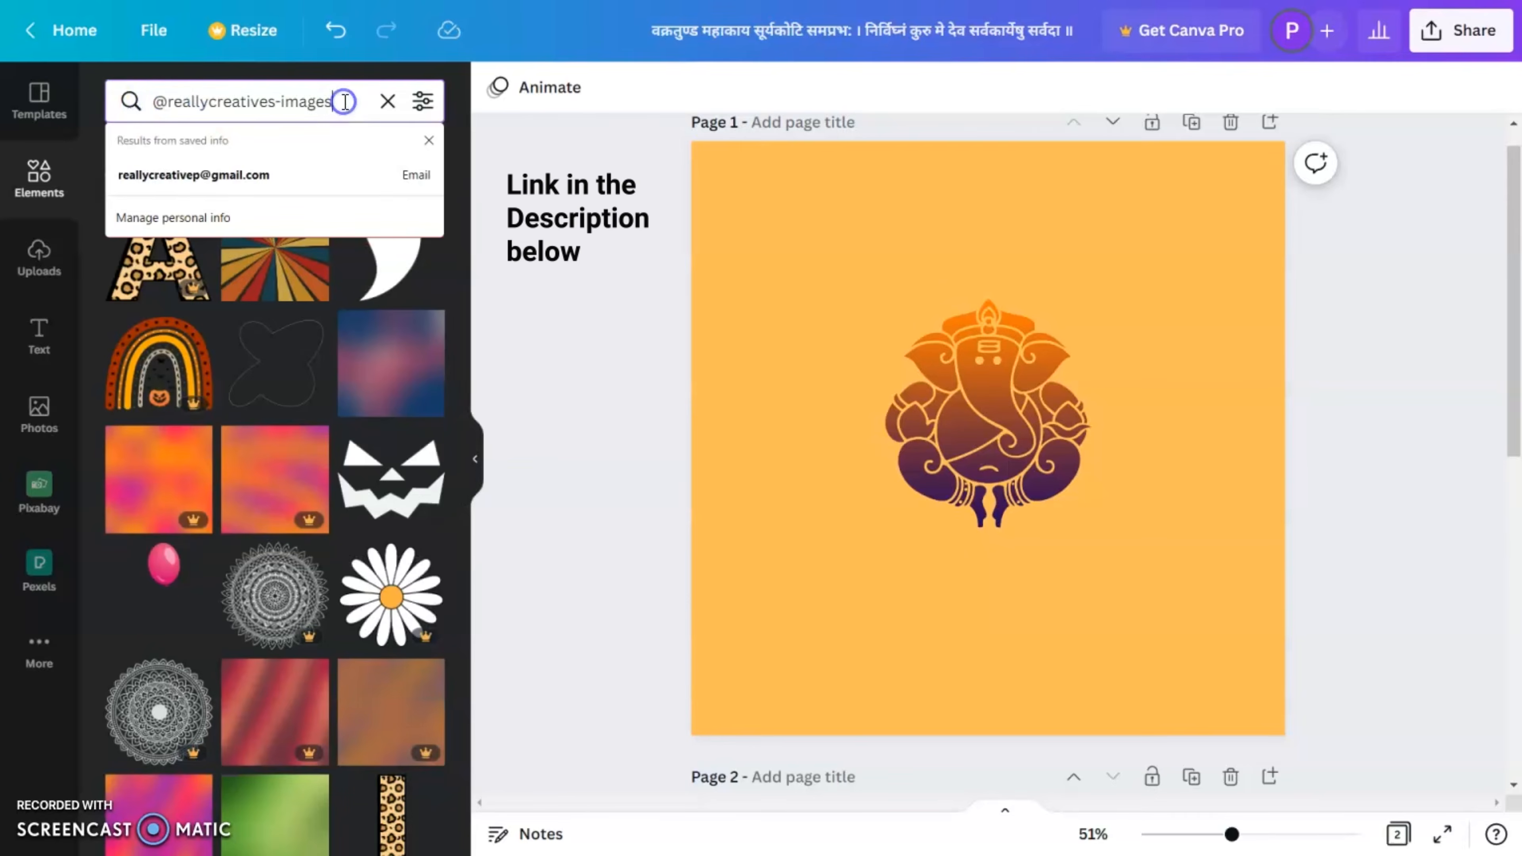
{"action": "left_click", "coordinate": [581, 446]}
Step: Insert the round mandala graphic with the solid centre from the results and enlarge it to fill page 1
{"action": "scroll", "coordinate": [287, 570], "scroll_direction": "down", "scroll_amount": 5}
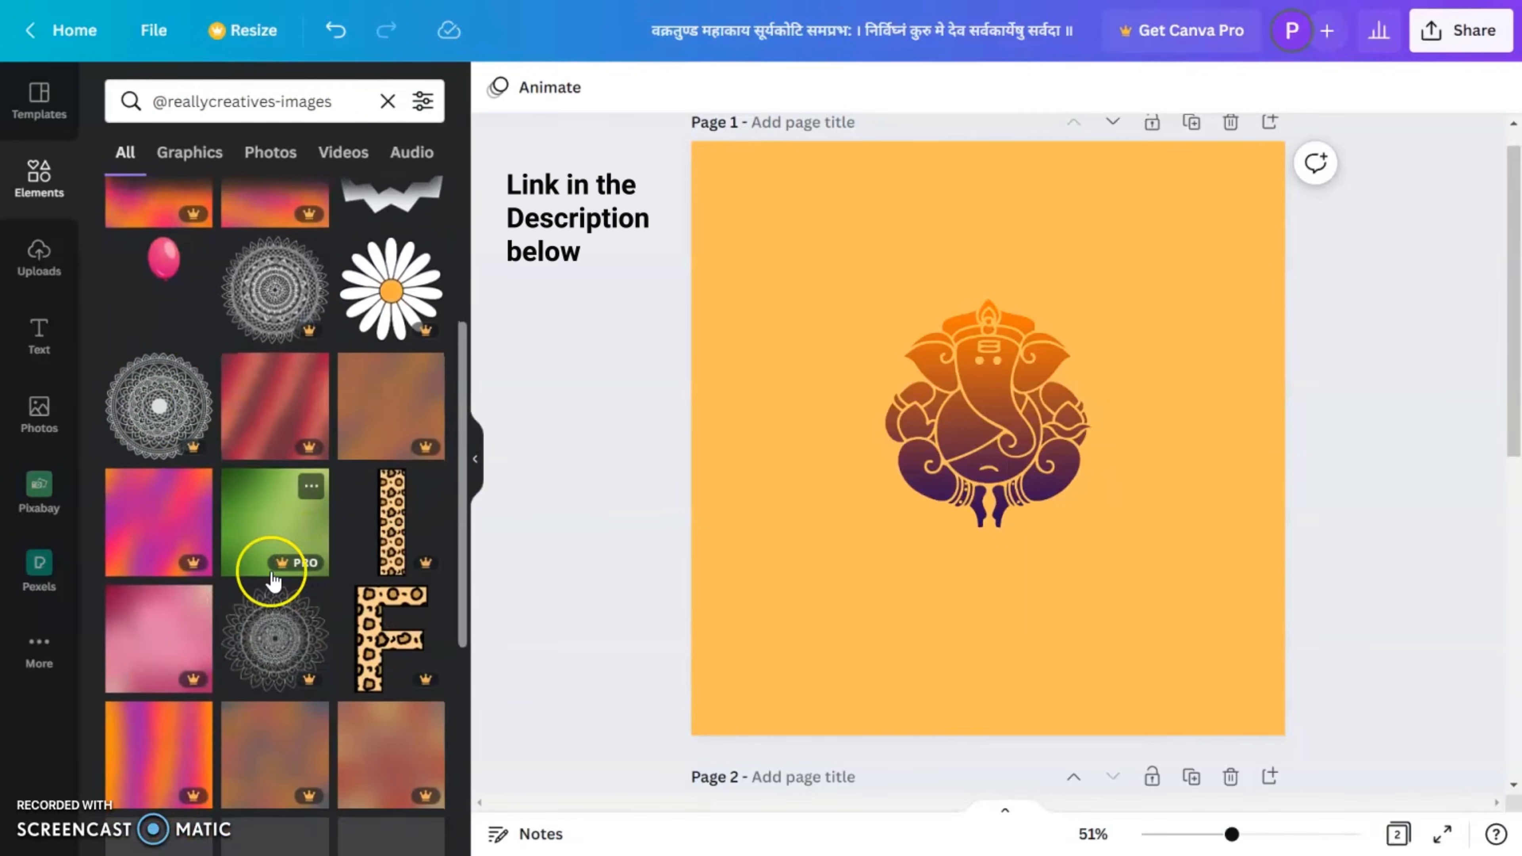
{"action": "left_click", "coordinate": [146, 412]}
{"action": "left_click_drag", "start_coordinate": [1104, 322], "coordinate": [1285, 141]}
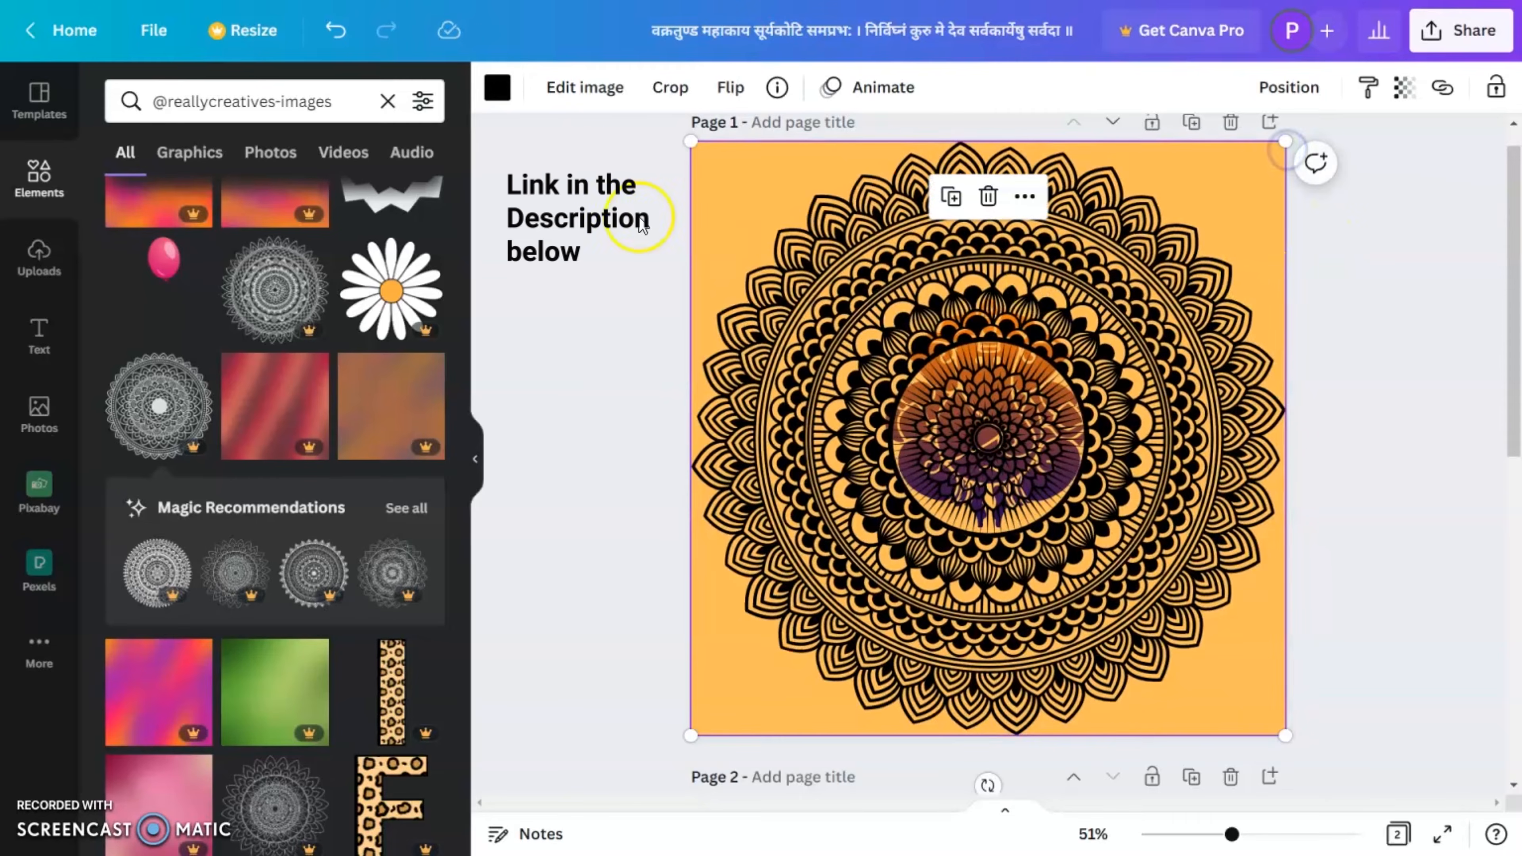
Step: Send the mandala behind the Ganesha graphic and recolour it with the darker orange default colour
{"action": "left_click", "coordinate": [508, 95]}
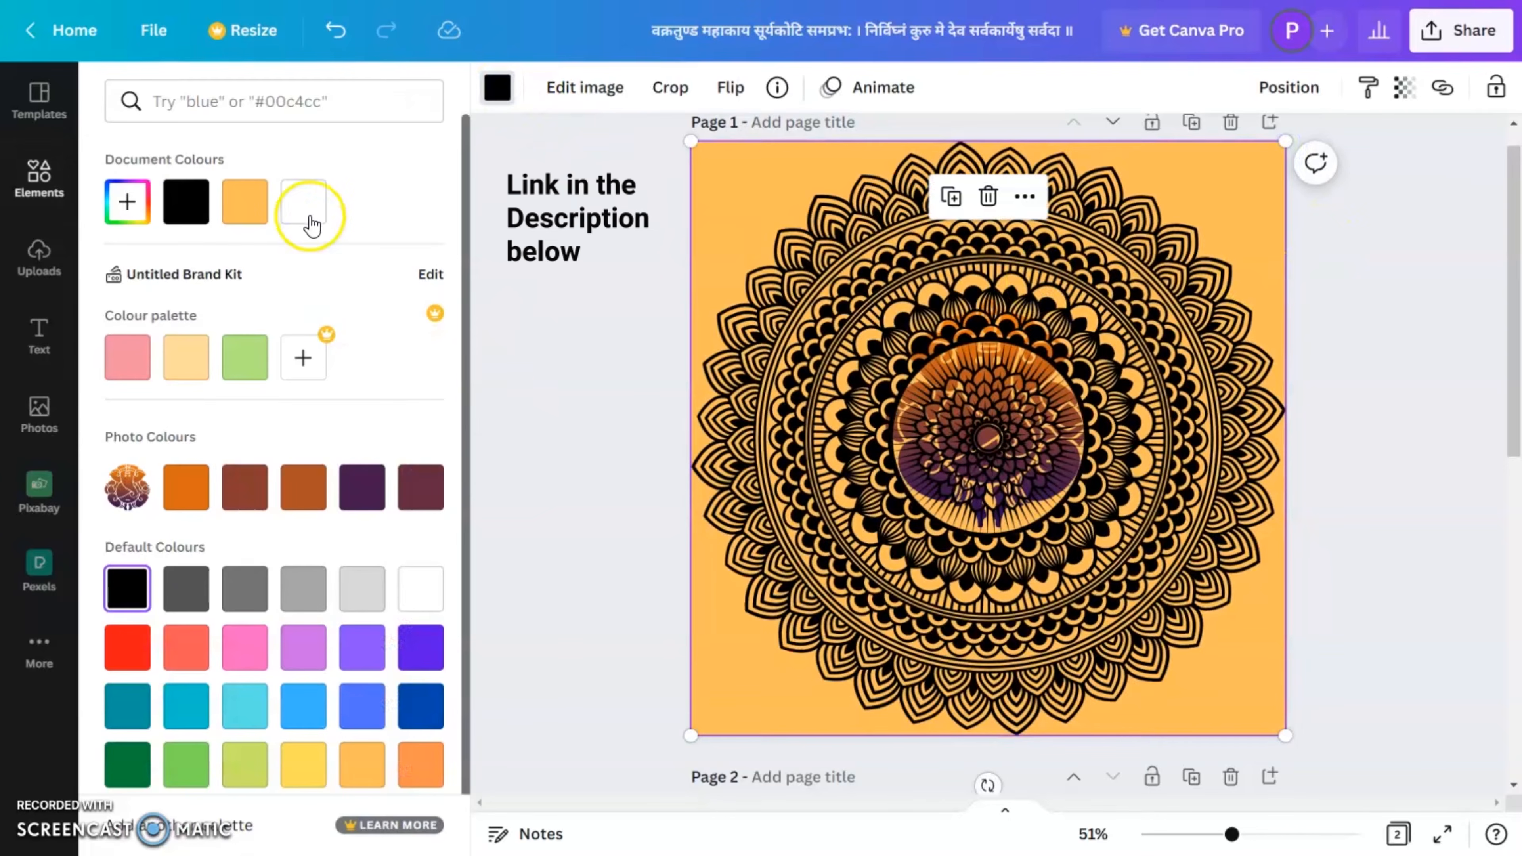
{"action": "left_click", "coordinate": [300, 204]}
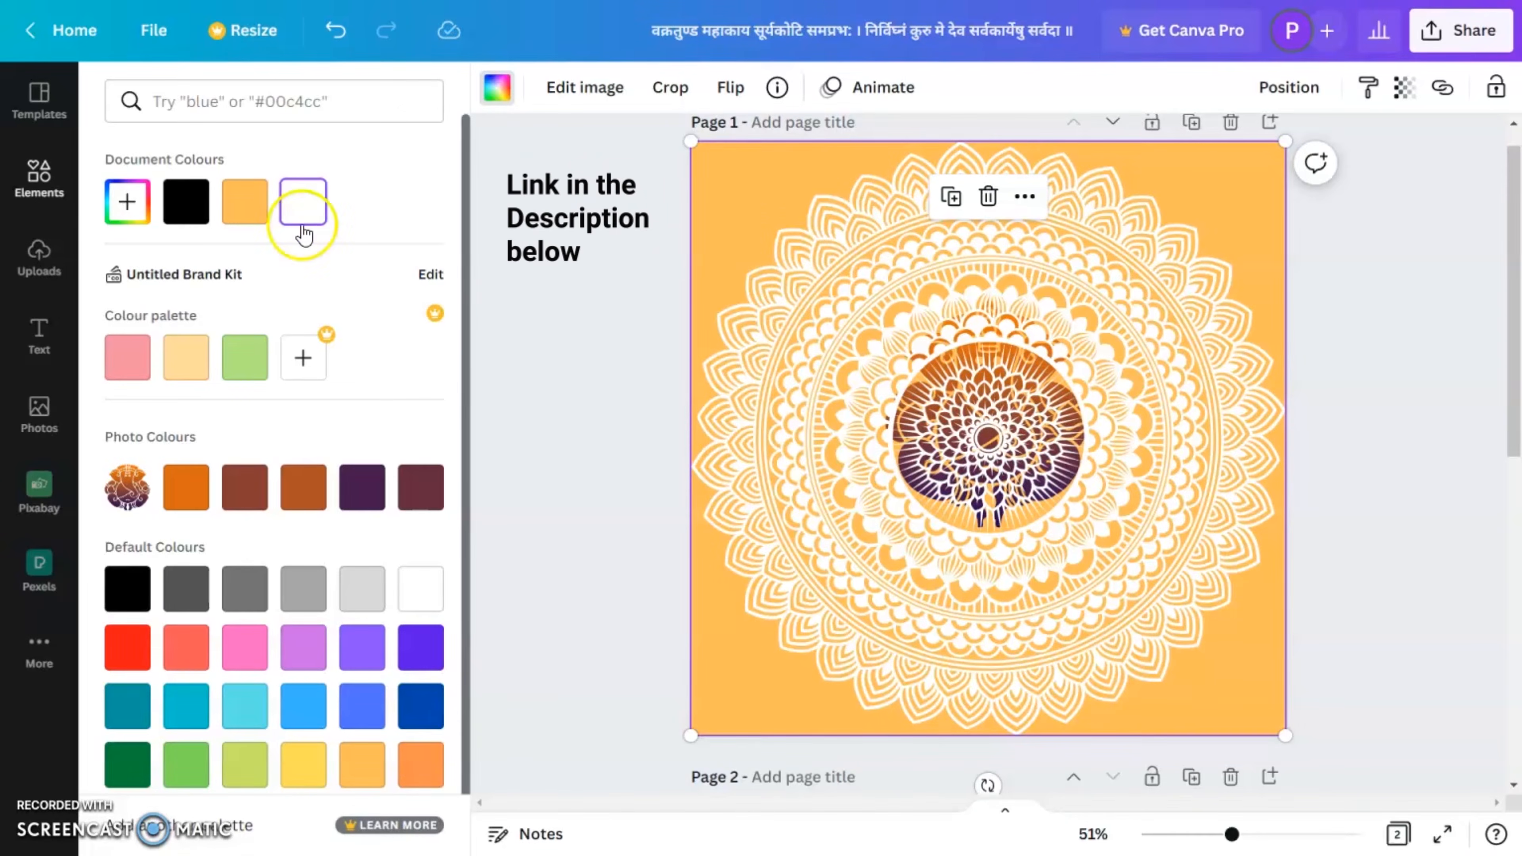
{"action": "key", "text": "ctrl+["}
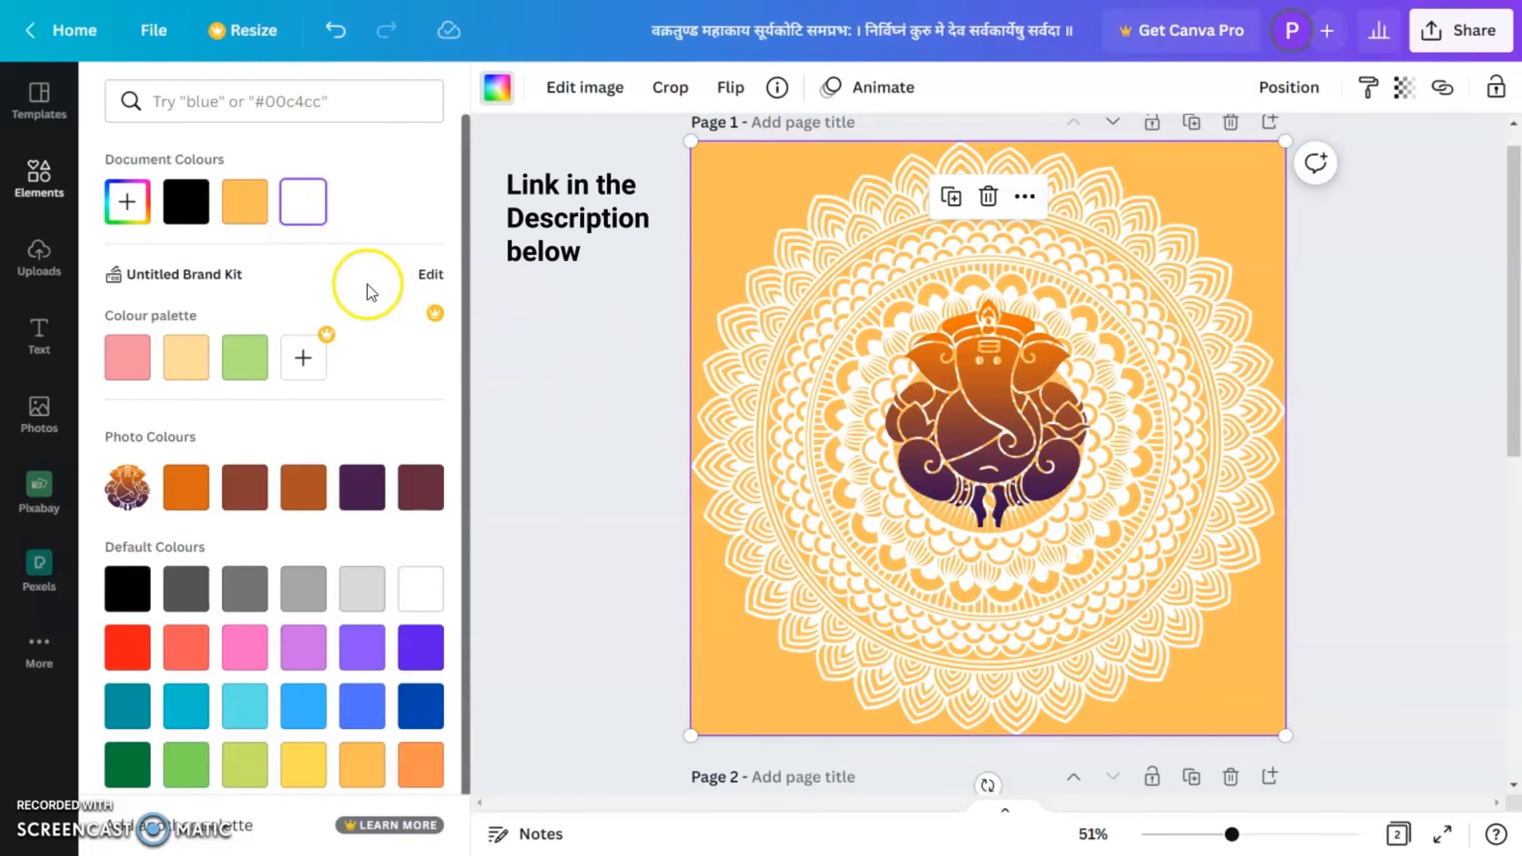
{"action": "left_click", "coordinate": [249, 203]}
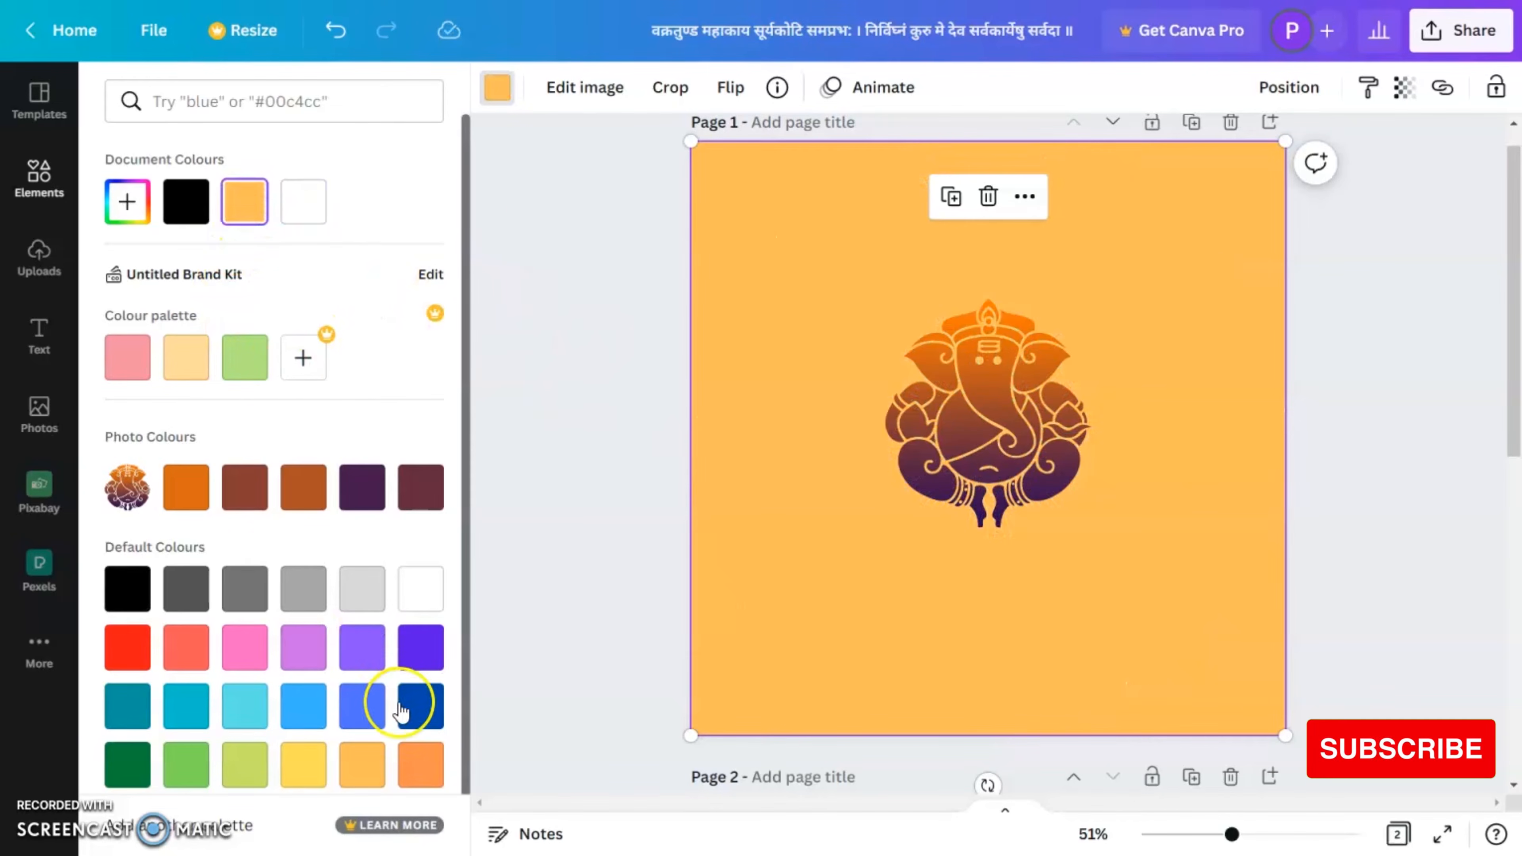
{"action": "left_click", "coordinate": [412, 774]}
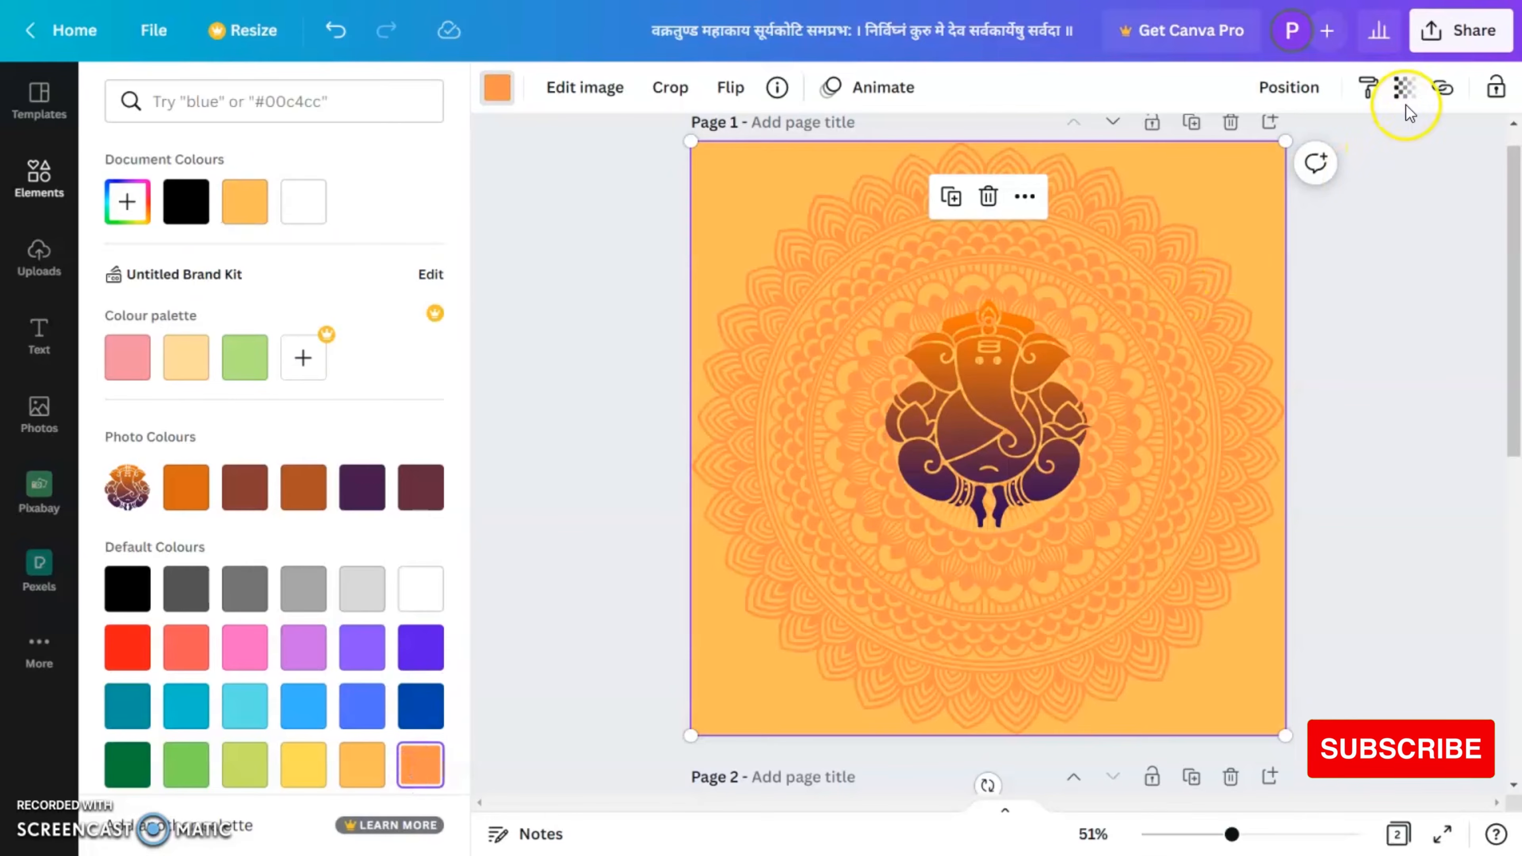
Step: Set the mandala's transparency to 38 and deselect it
{"action": "left_click", "coordinate": [1403, 88]}
{"action": "left_click_drag", "start_coordinate": [1395, 175], "coordinate": [1262, 175]}
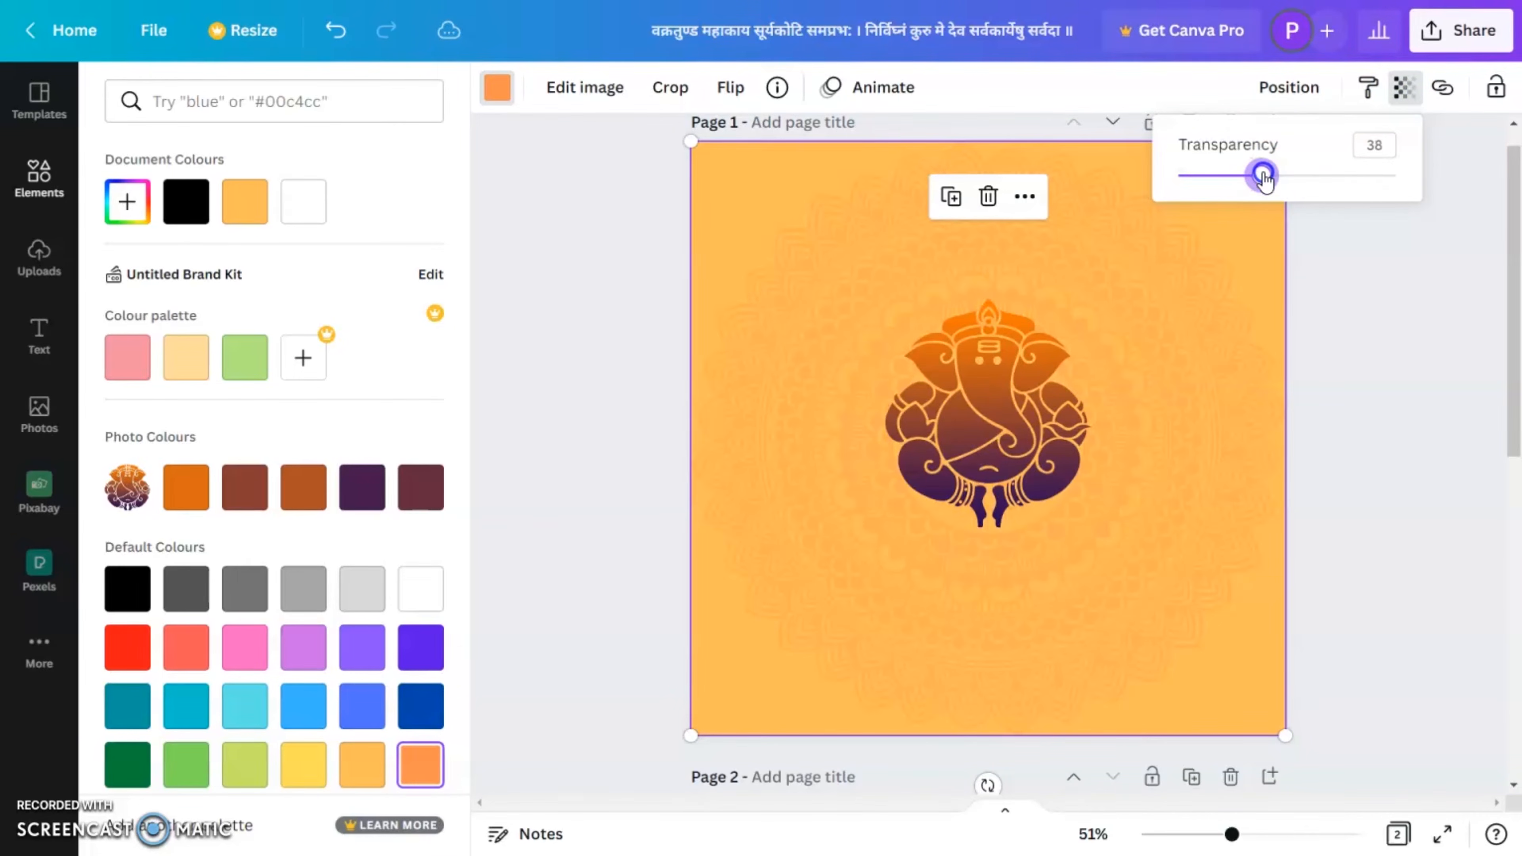
{"action": "left_click", "coordinate": [1382, 313]}
{"action": "left_click", "coordinate": [1405, 324]}
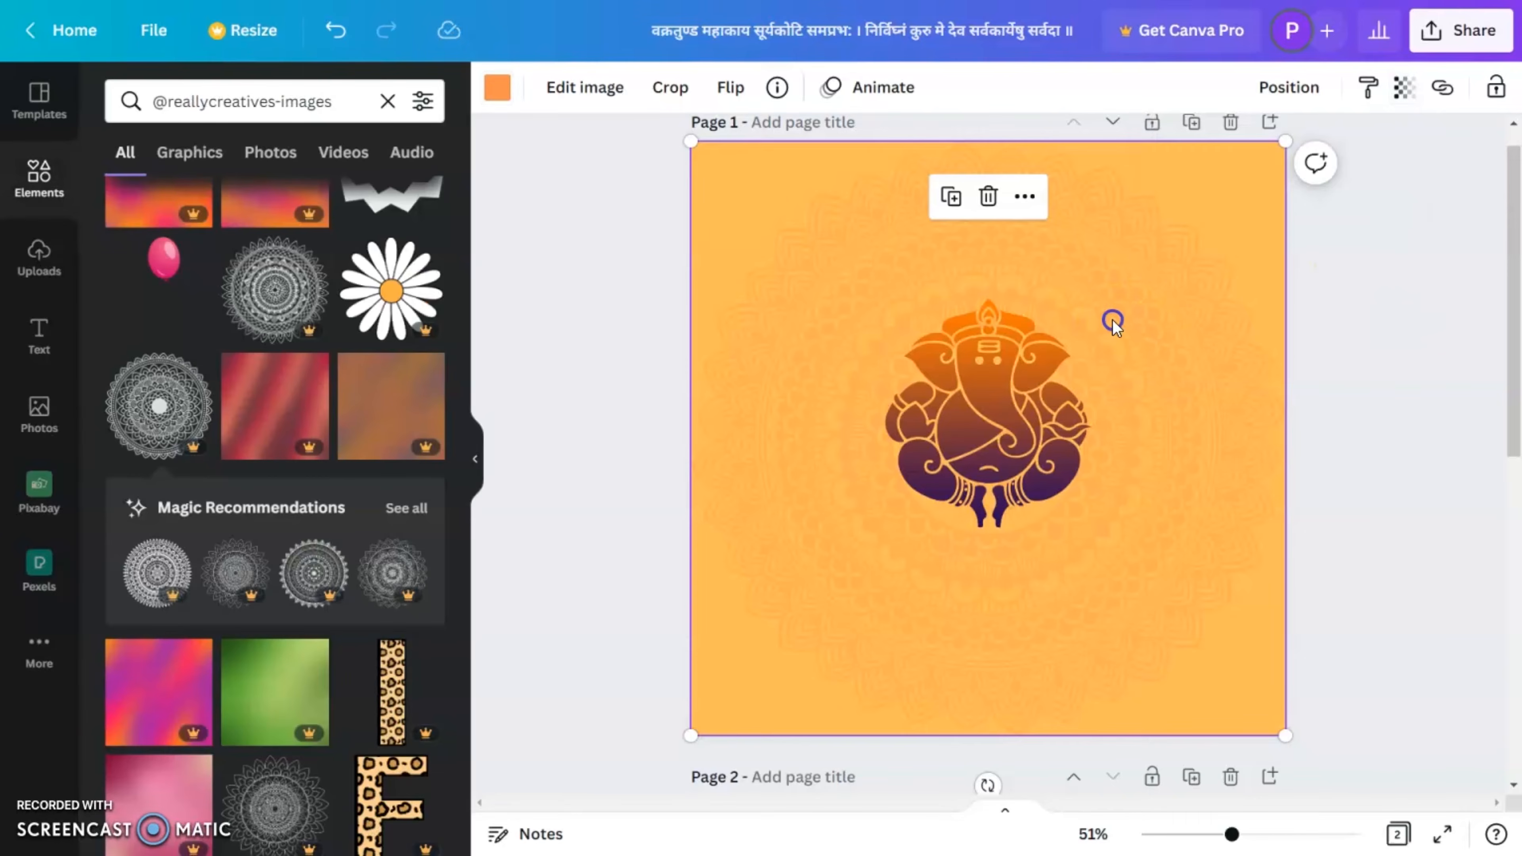
{"action": "left_click", "coordinate": [1345, 346]}
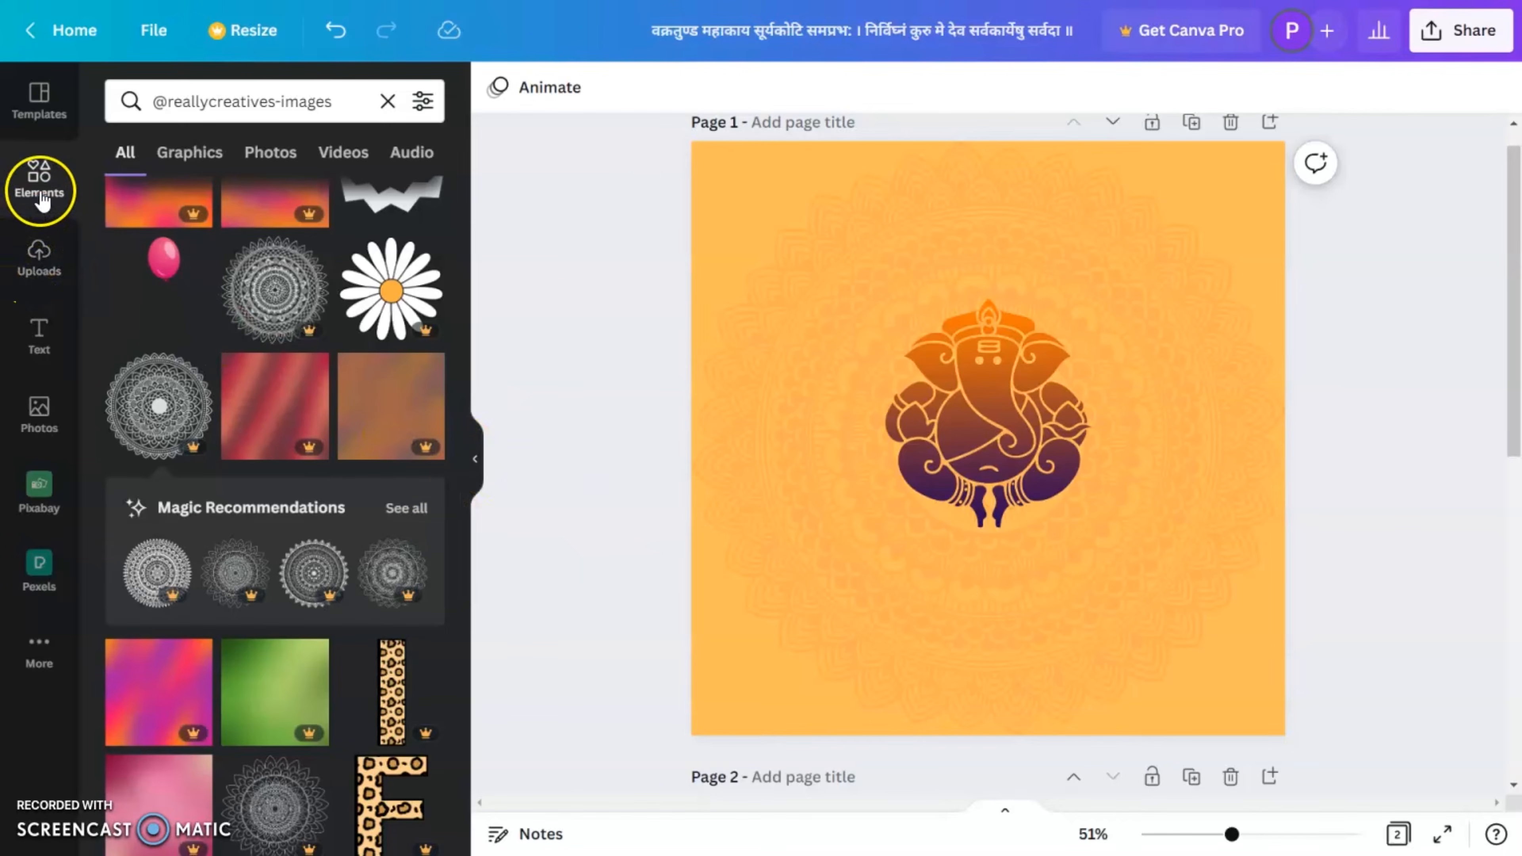
Step: Replace the element search with "garland"
{"action": "left_click", "coordinate": [387, 102]}
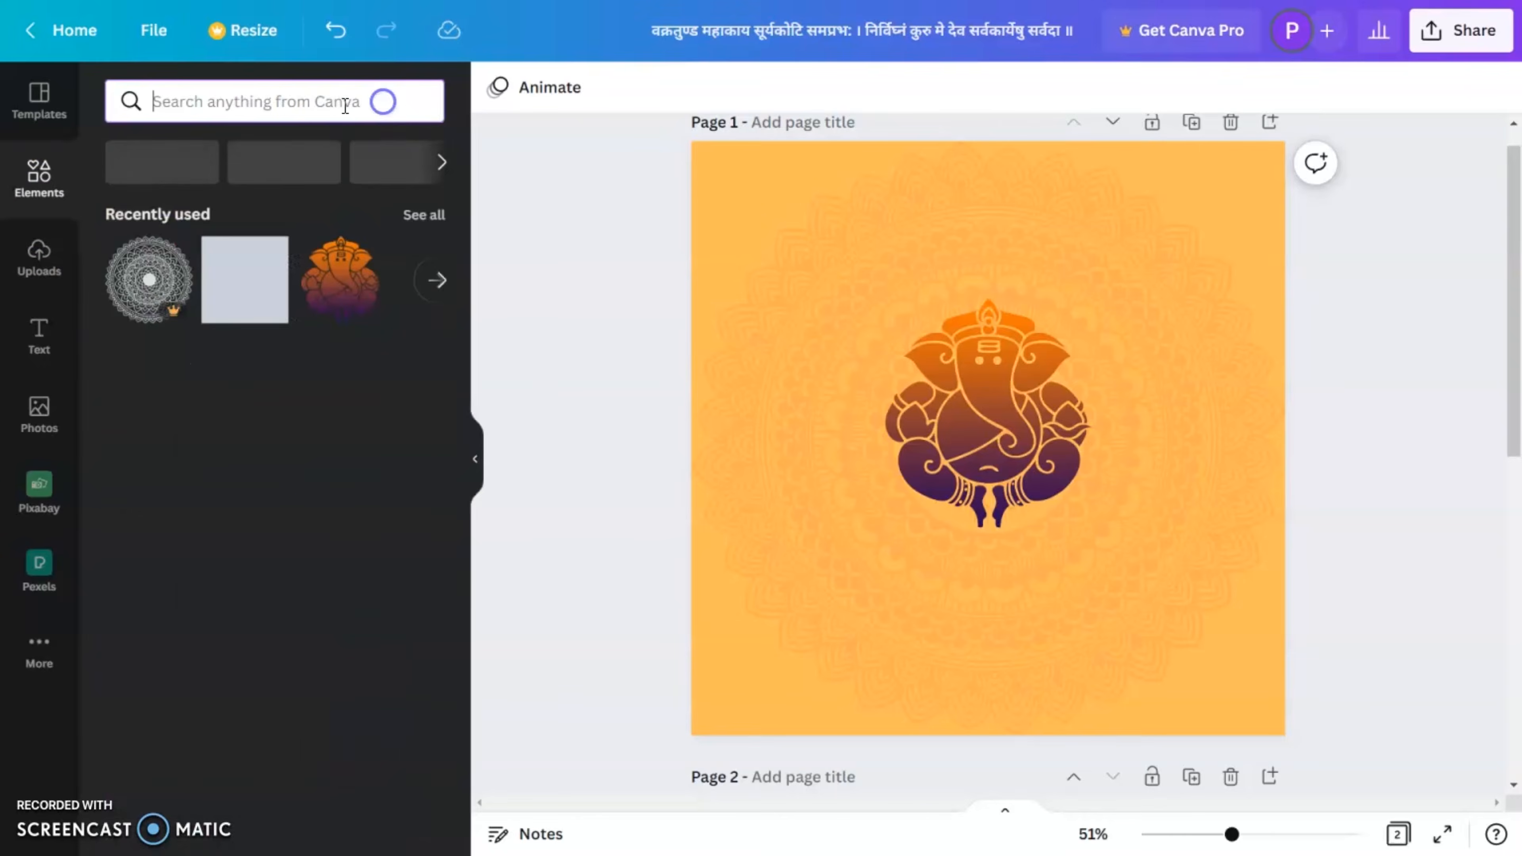
{"action": "type", "text": "garland"}
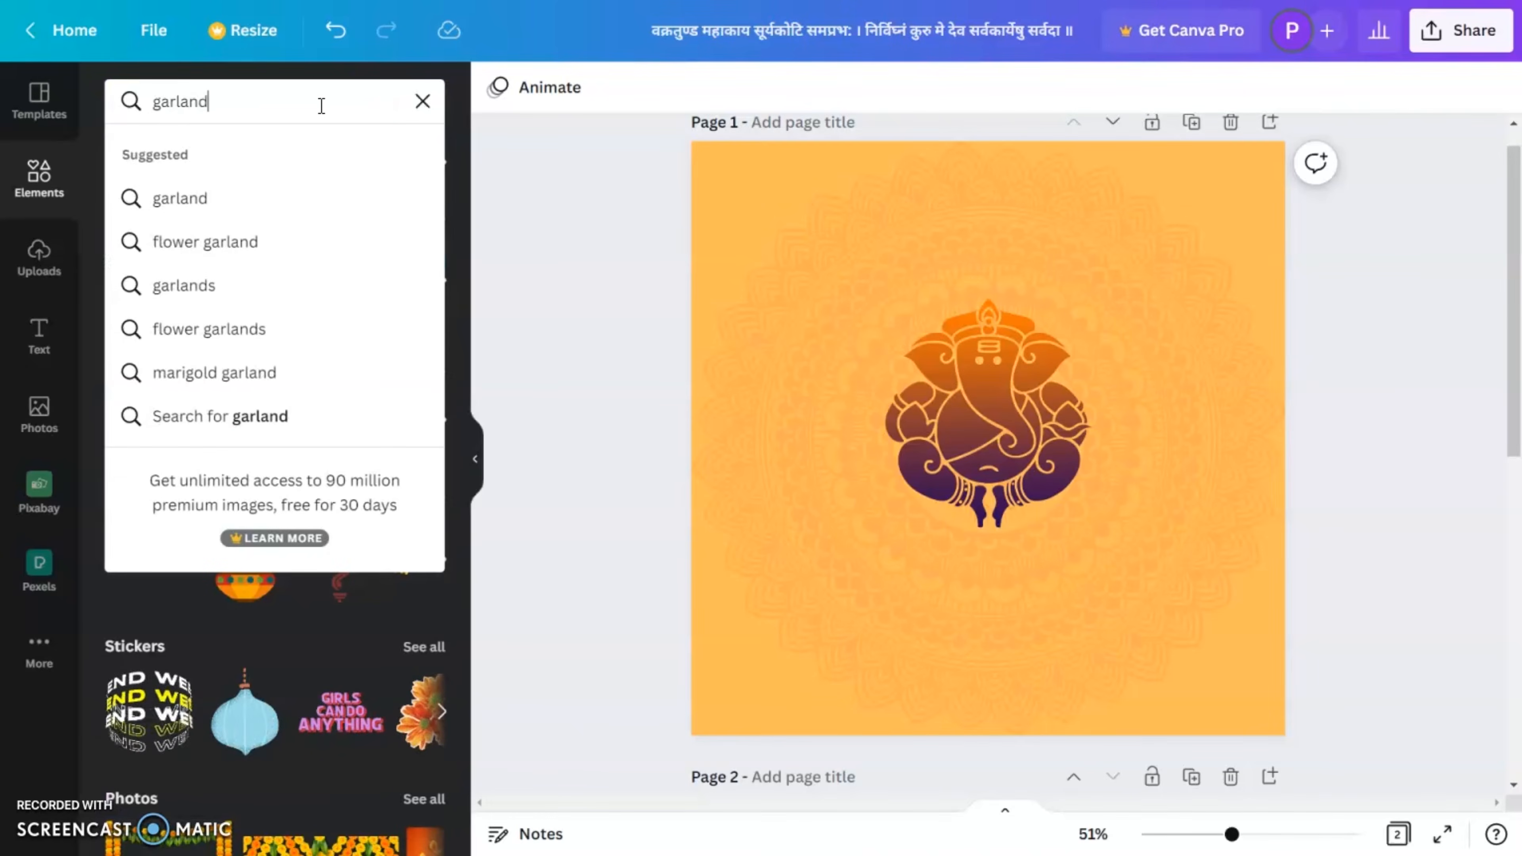
{"action": "key", "text": "Return"}
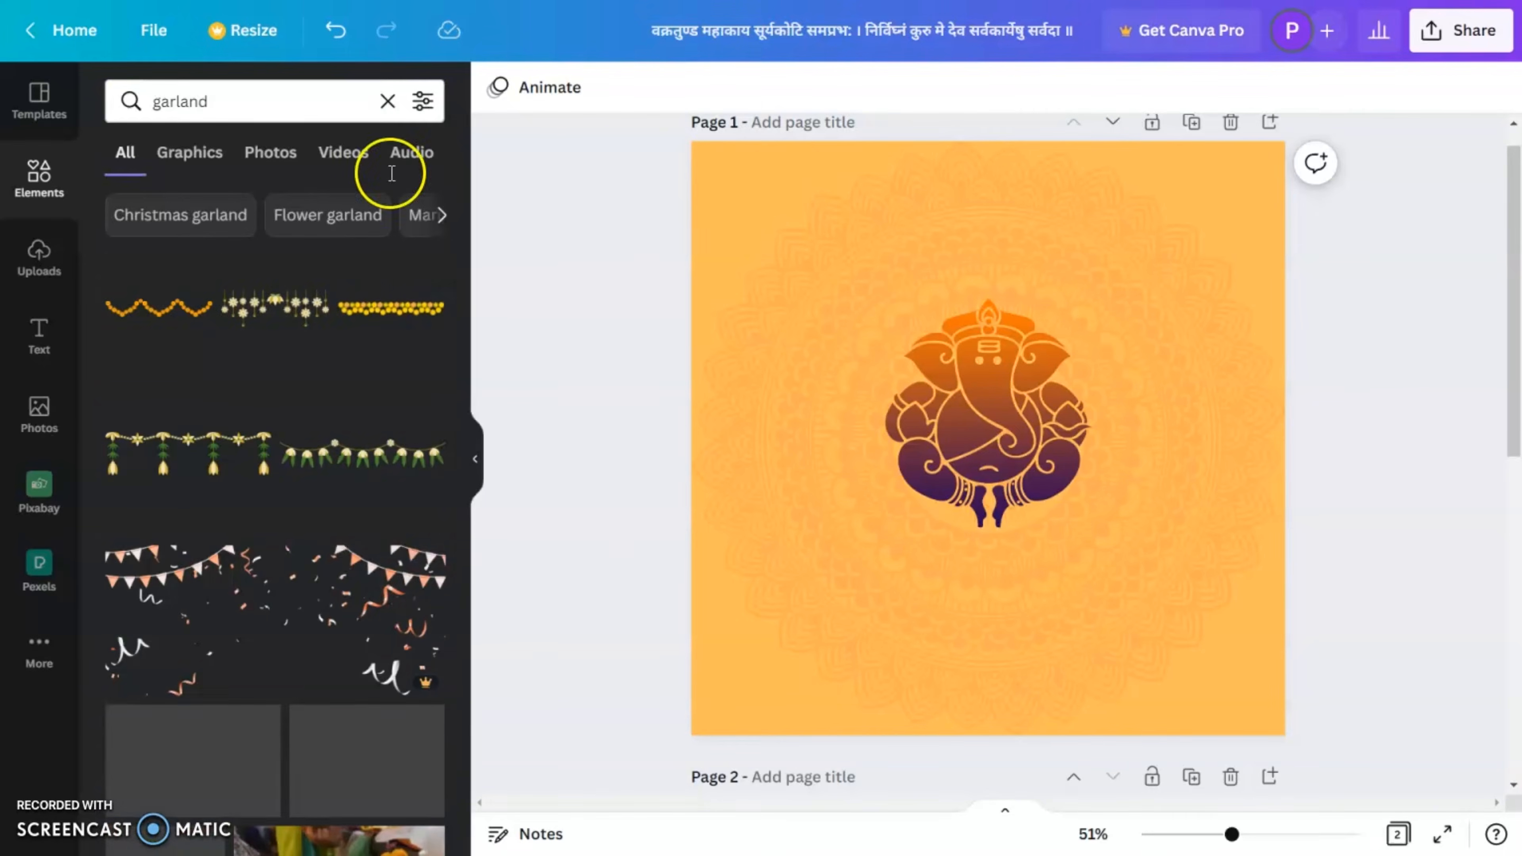
Step: Insert the scalloped orange marigold garland, enlarge it to about half the page width and place it in the page's top-left corner
{"action": "left_click", "coordinate": [147, 312]}
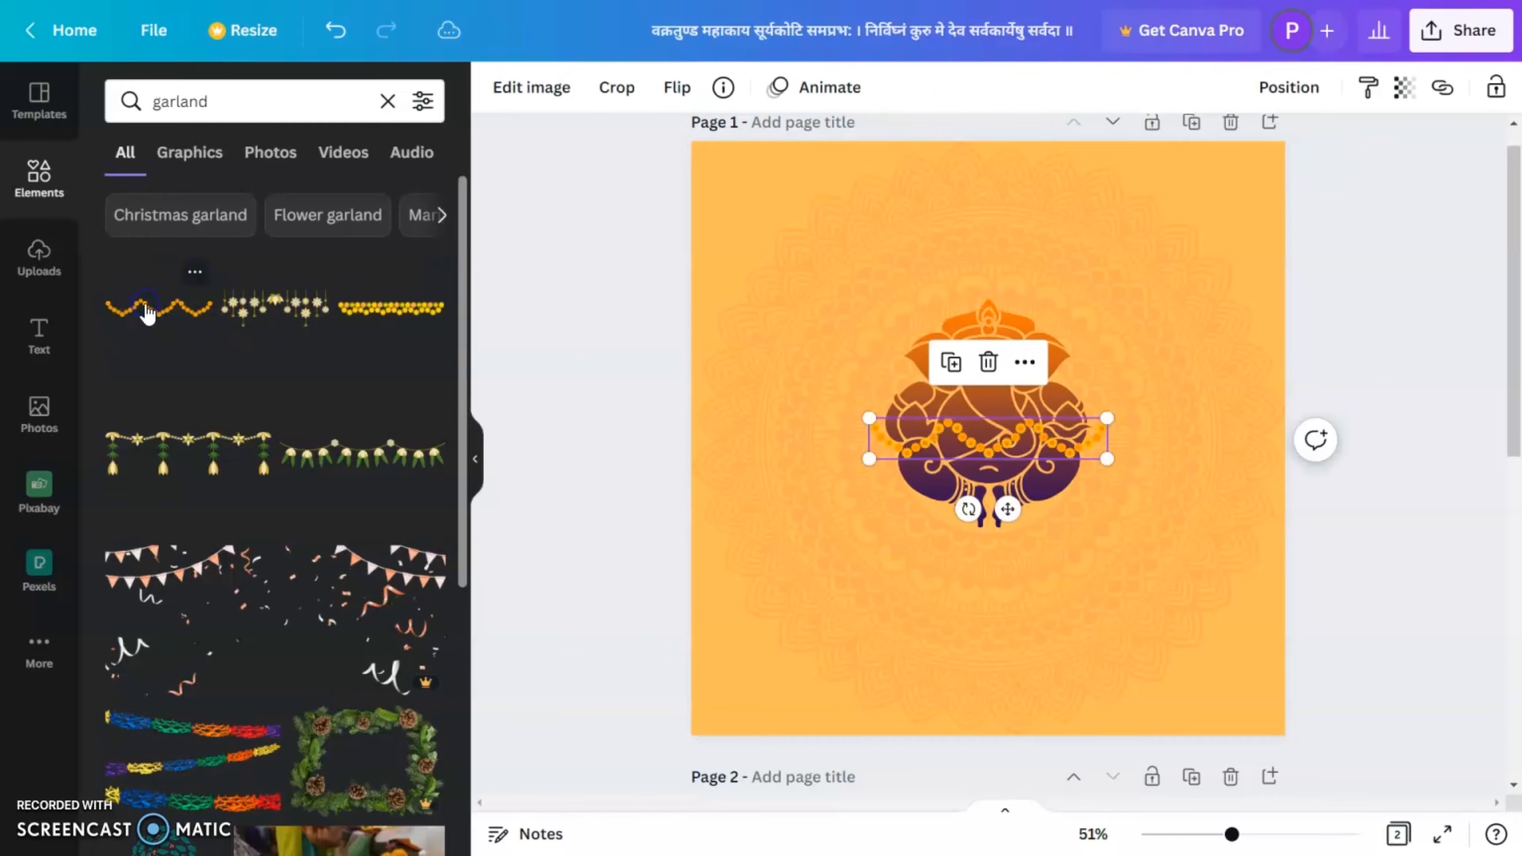
{"action": "left_click_drag", "start_coordinate": [1106, 459], "coordinate": [1206, 519]}
{"action": "left_click_drag", "start_coordinate": [1125, 402], "coordinate": [946, 184]}
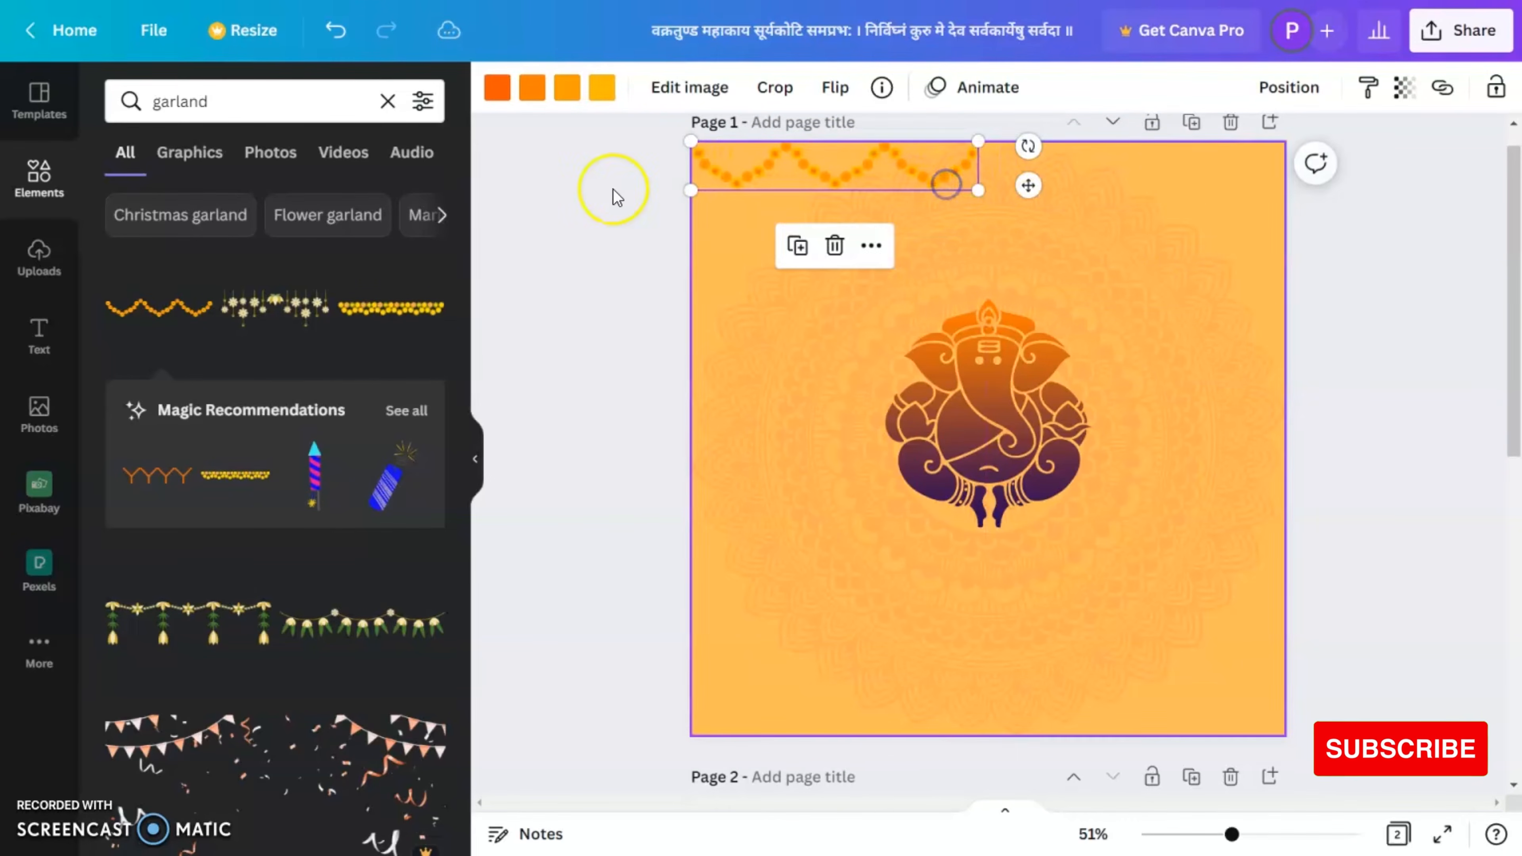
Step: Recolour the scalloped garland: make its first two colours yellow, the third orange and the fourth coral red, using the default colours
{"action": "left_click", "coordinate": [498, 86]}
{"action": "scroll", "coordinate": [318, 697], "scroll_direction": "down", "scroll_amount": 2}
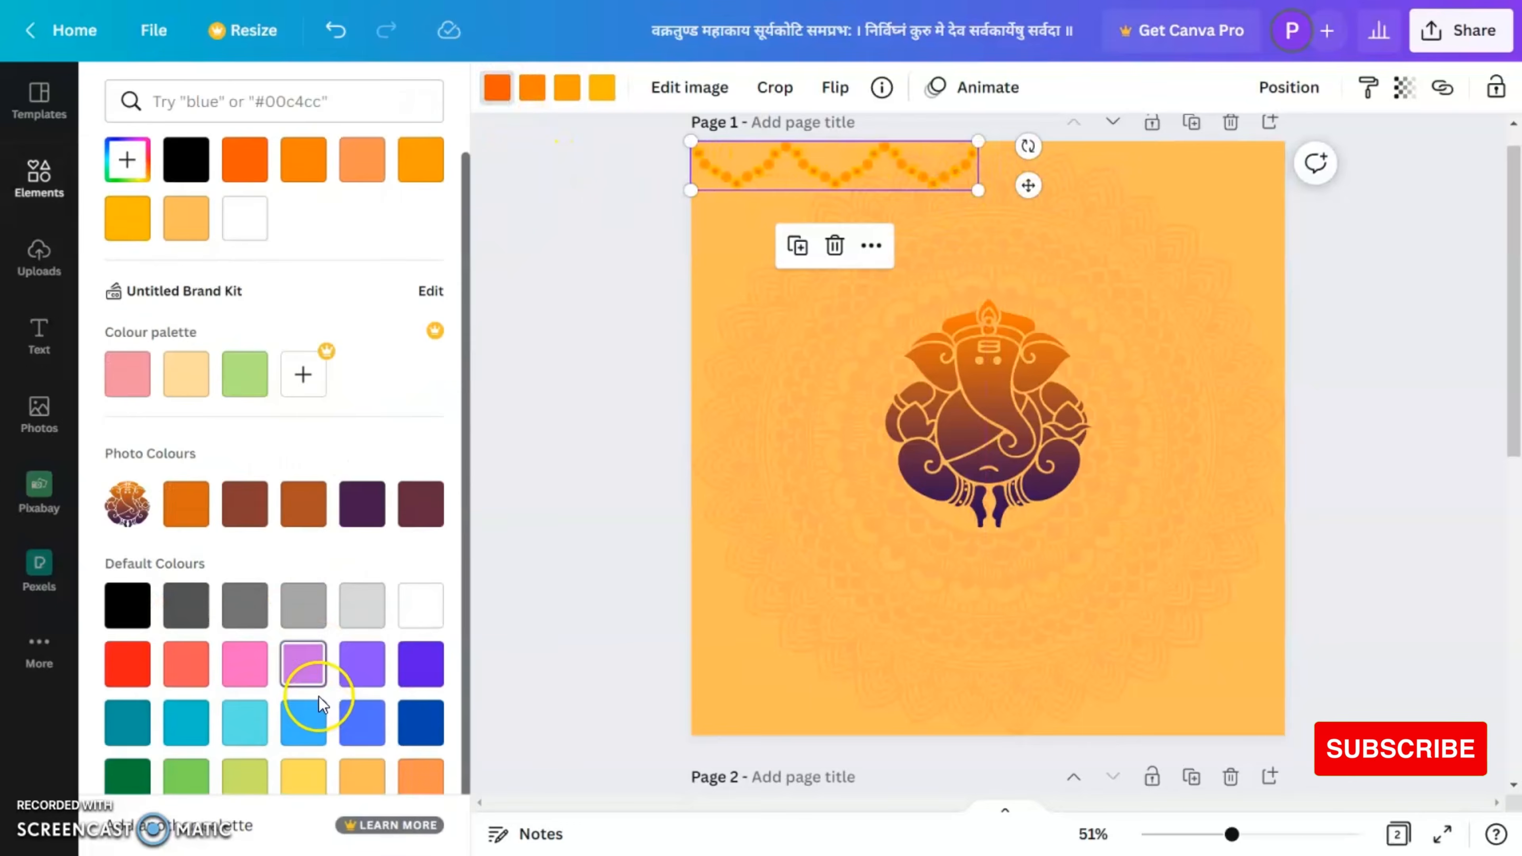
{"action": "left_click", "coordinate": [316, 736]}
{"action": "left_click", "coordinate": [532, 88]}
{"action": "left_click", "coordinate": [302, 744]}
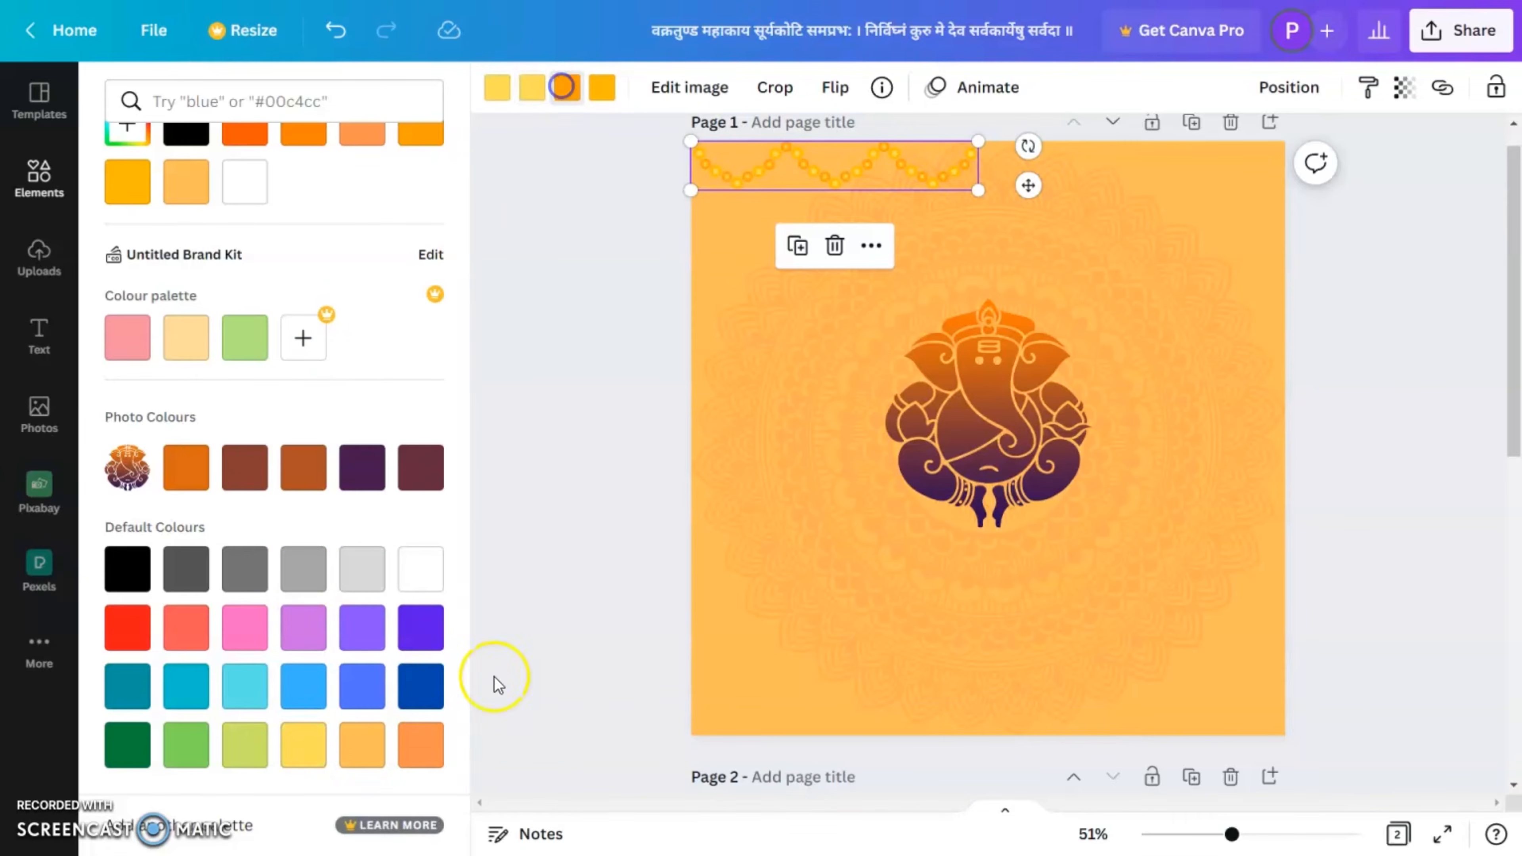
{"action": "left_click", "coordinate": [316, 748]}
{"action": "left_click", "coordinate": [422, 757]}
{"action": "left_click", "coordinate": [615, 87]}
{"action": "left_click", "coordinate": [184, 627]}
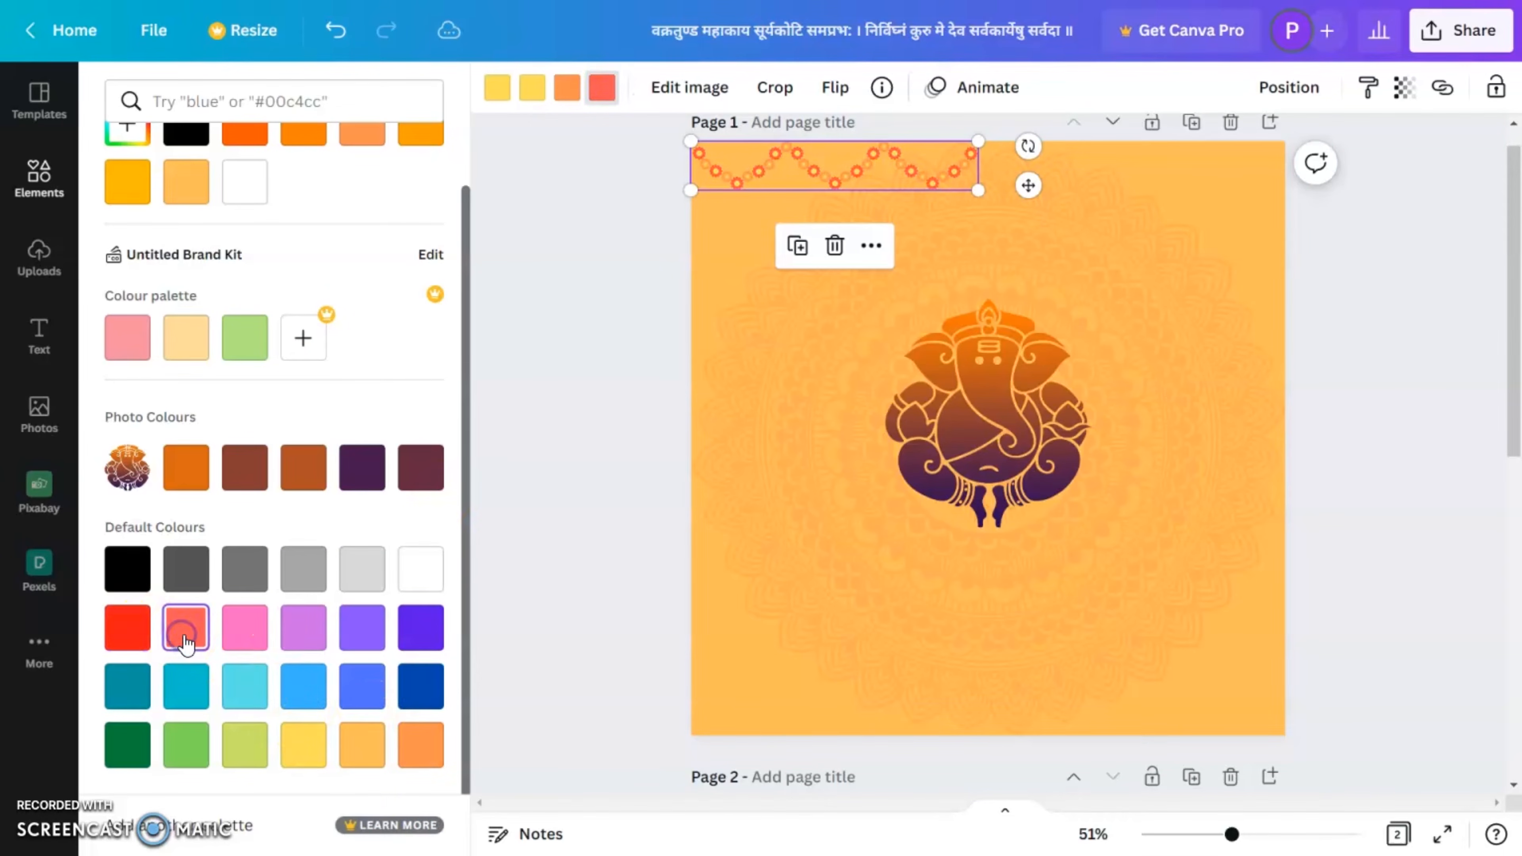
Step: Duplicate the recoloured garland and place the copy beside the original so that together they span the page's top edge
{"action": "left_click_drag", "start_coordinate": [914, 169], "coordinate": [1196, 184]}
{"action": "left_click", "coordinate": [942, 175], "text": "shift"}
{"action": "left_click_drag", "start_coordinate": [942, 175], "coordinate": [956, 172]}
{"action": "left_click_drag", "start_coordinate": [1277, 187], "coordinate": [1288, 193]}
{"action": "left_click", "coordinate": [1414, 331]}
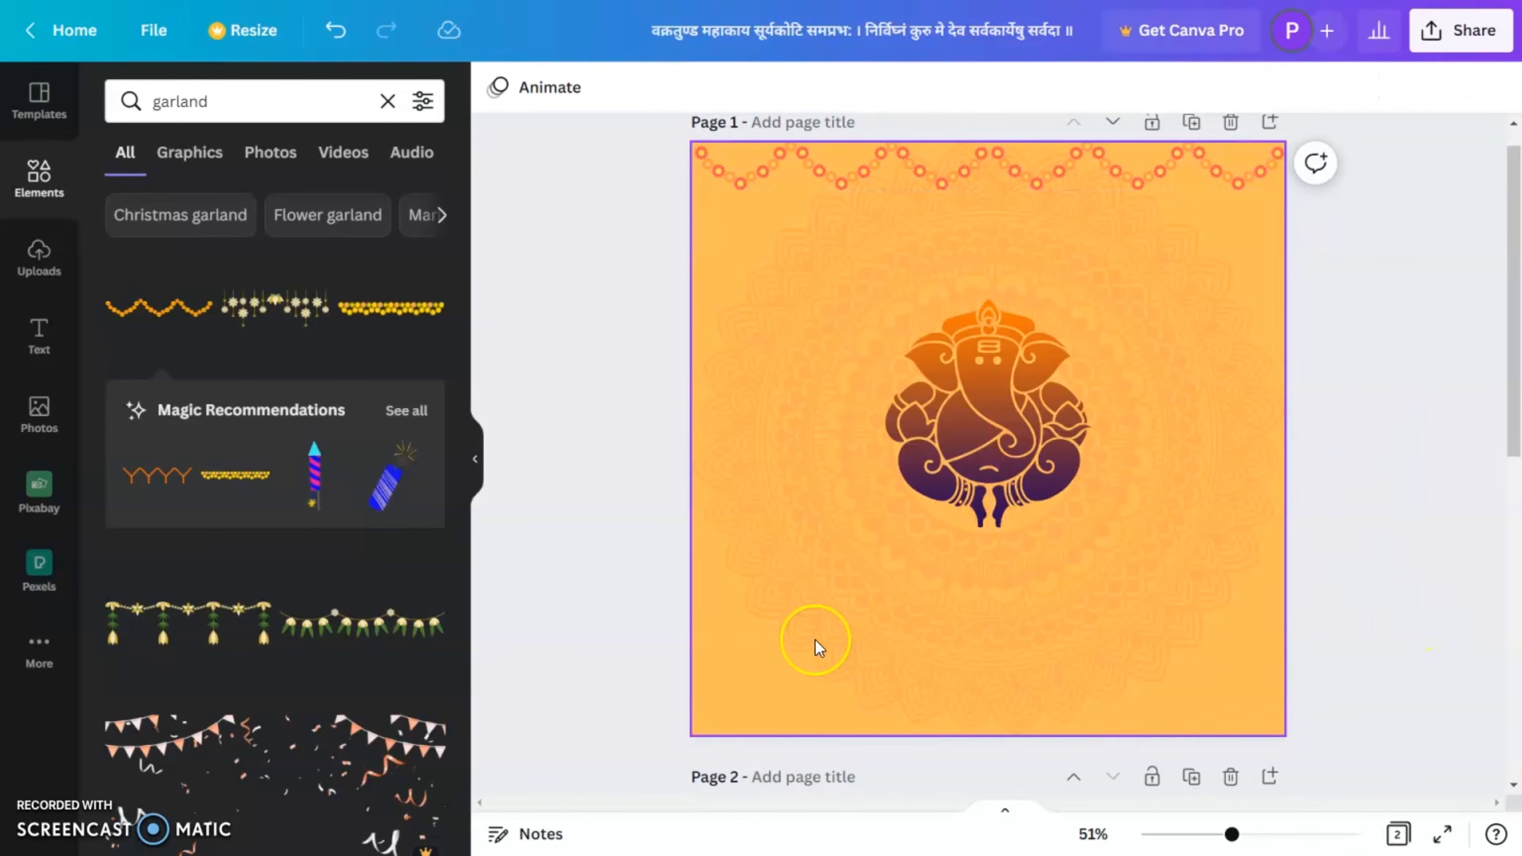
{"action": "left_click", "coordinate": [1409, 503]}
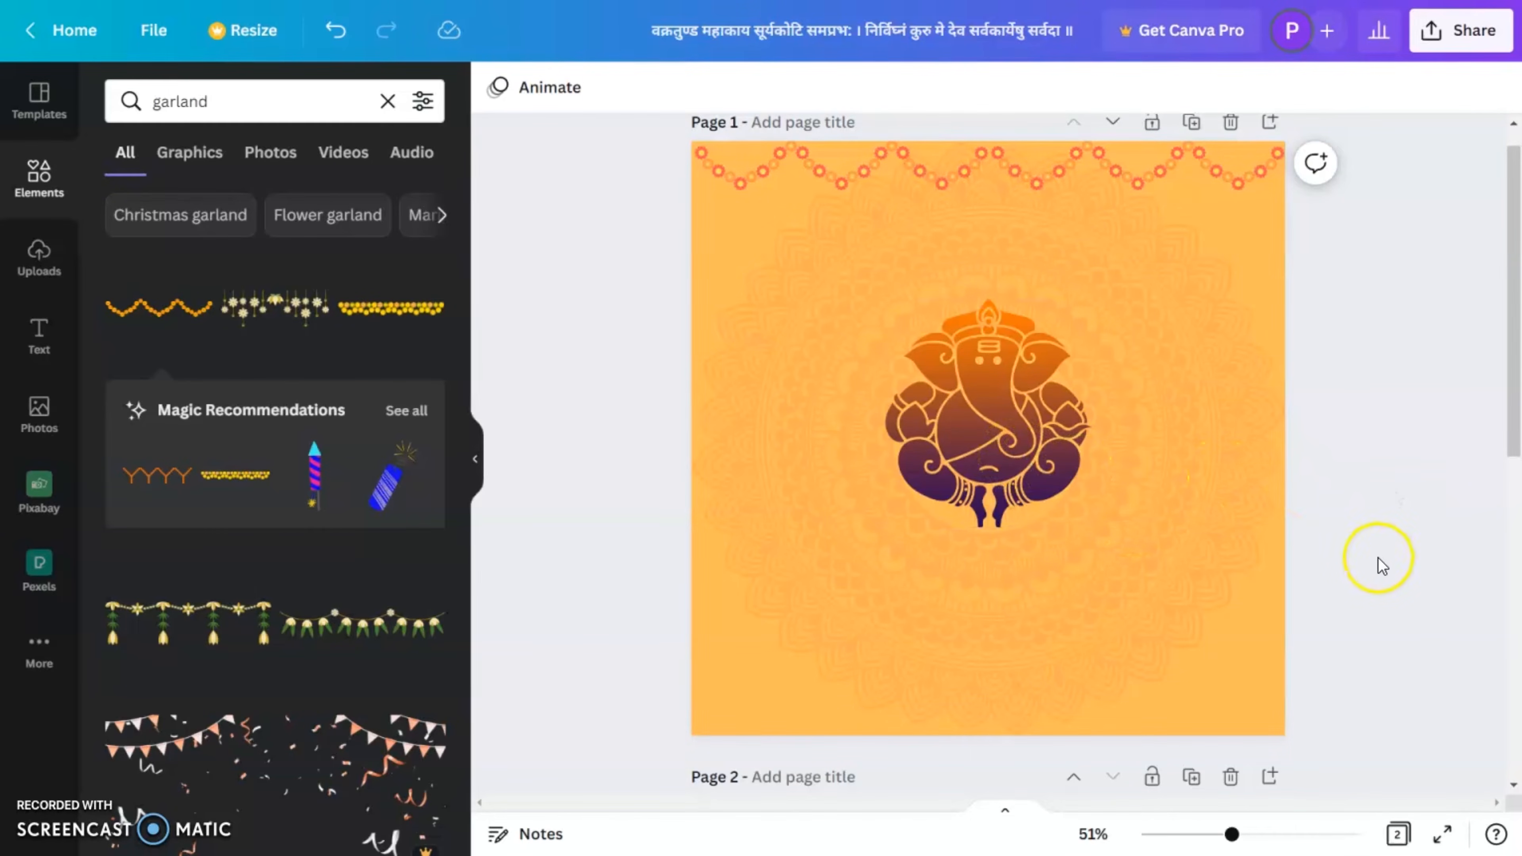
Step: Insert the vertical marigold string, shrink it to about a quarter of the page height and hang it below the top garland's left part
{"action": "scroll", "coordinate": [246, 579], "scroll_direction": "down", "scroll_amount": 15}
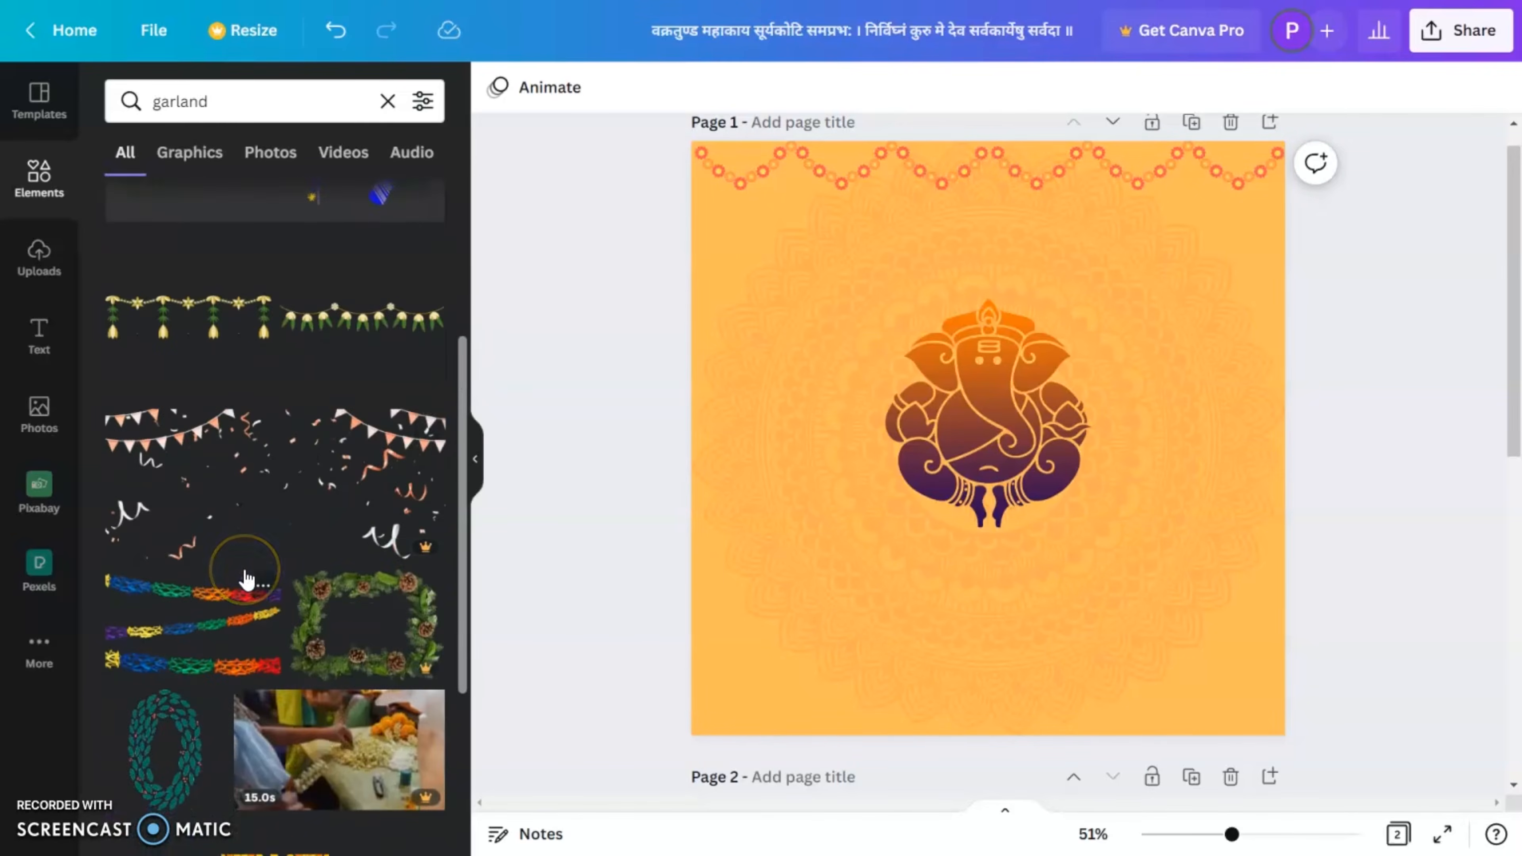
{"action": "left_click", "coordinate": [268, 555]}
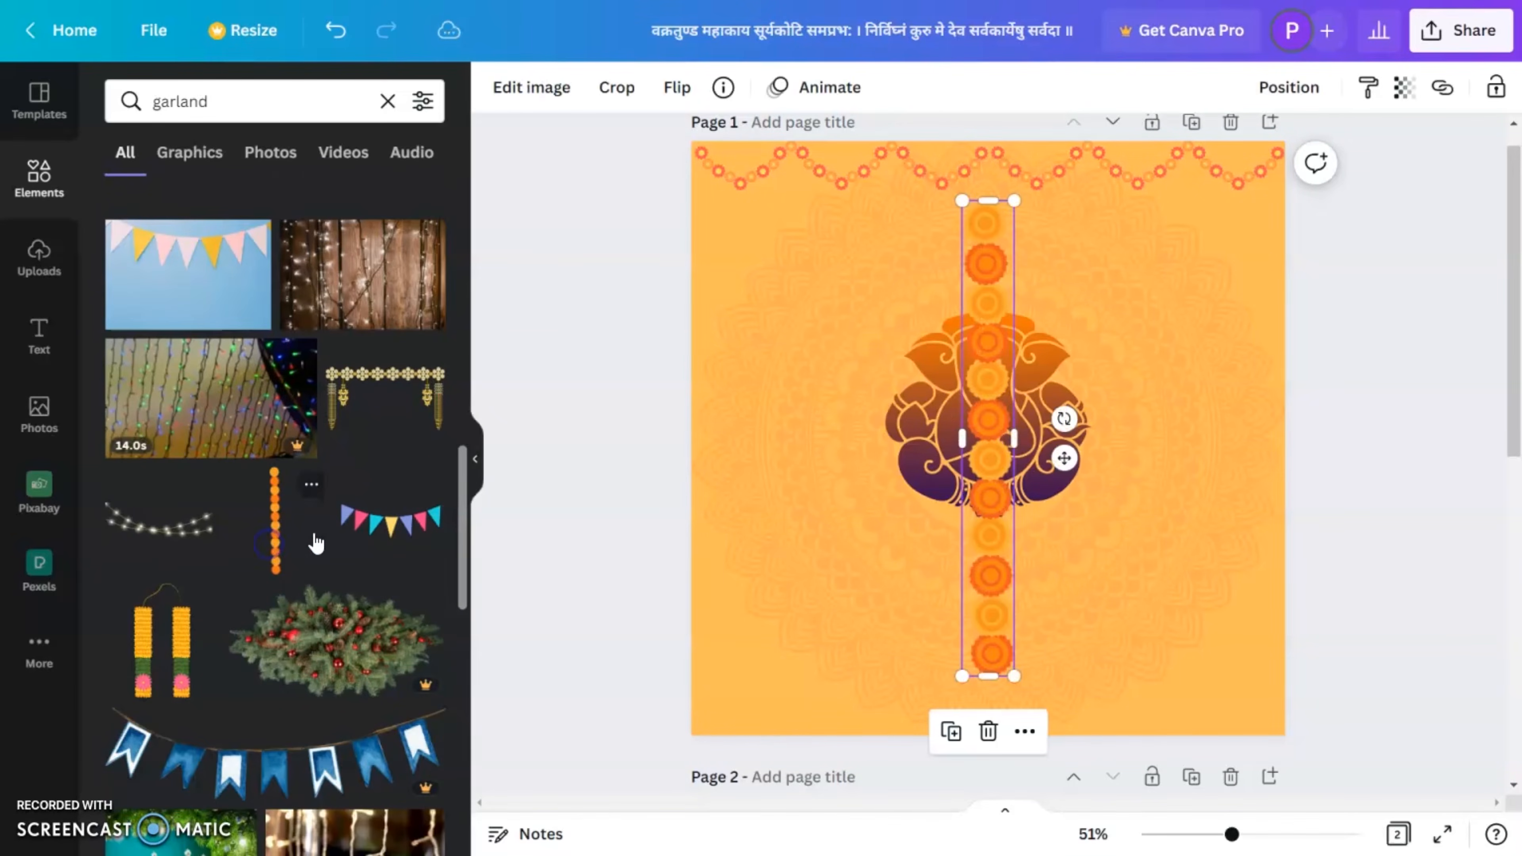
{"action": "left_click_drag", "start_coordinate": [970, 526], "coordinate": [754, 476]}
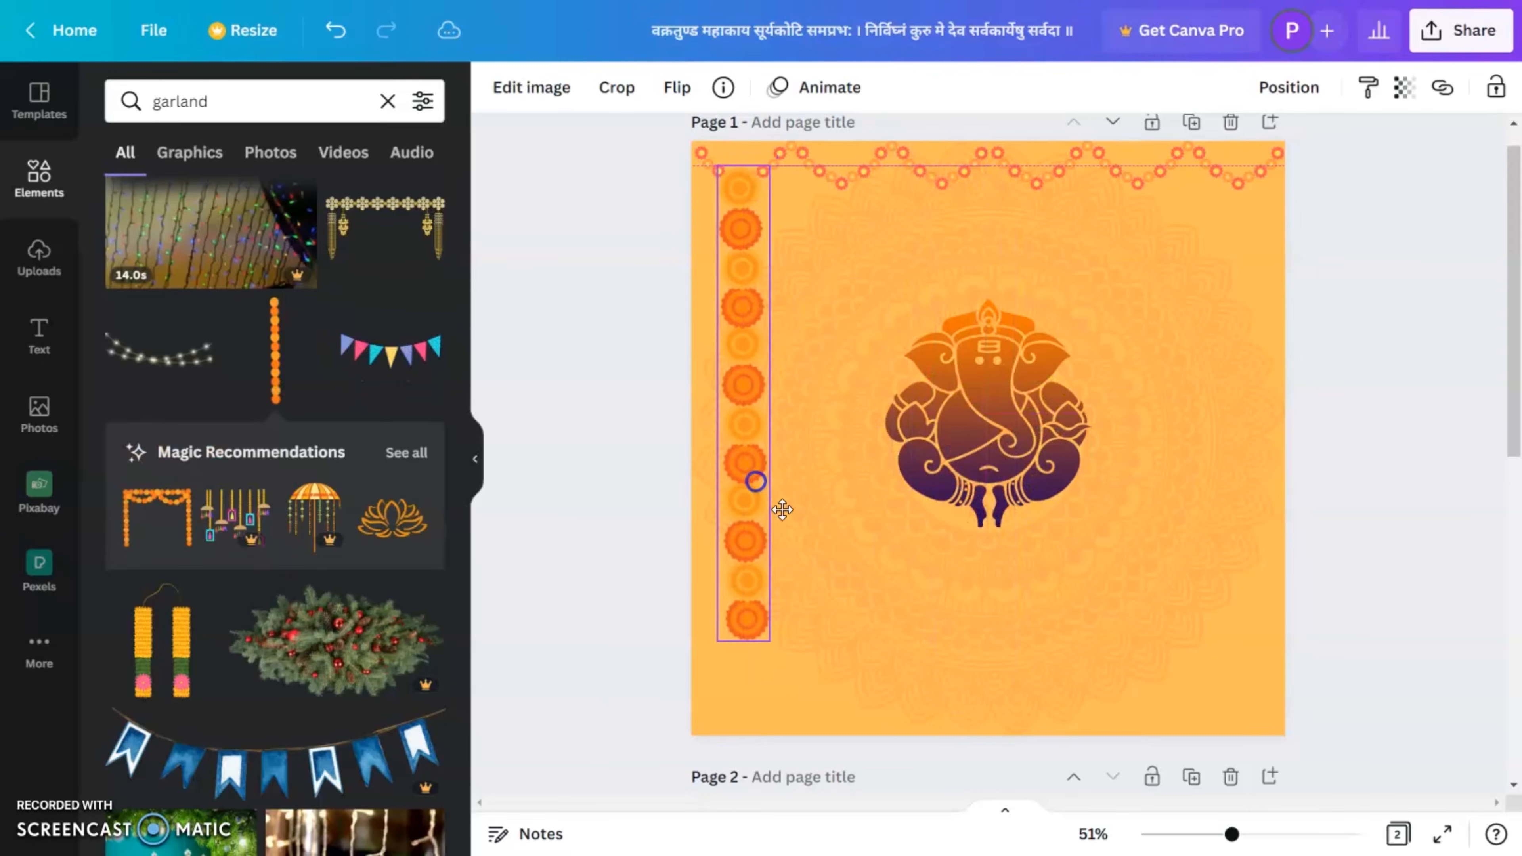
{"action": "left_click_drag", "start_coordinate": [767, 635], "coordinate": [756, 371]}
{"action": "left_click", "coordinate": [550, 96]}
{"action": "left_click", "coordinate": [652, 288]}
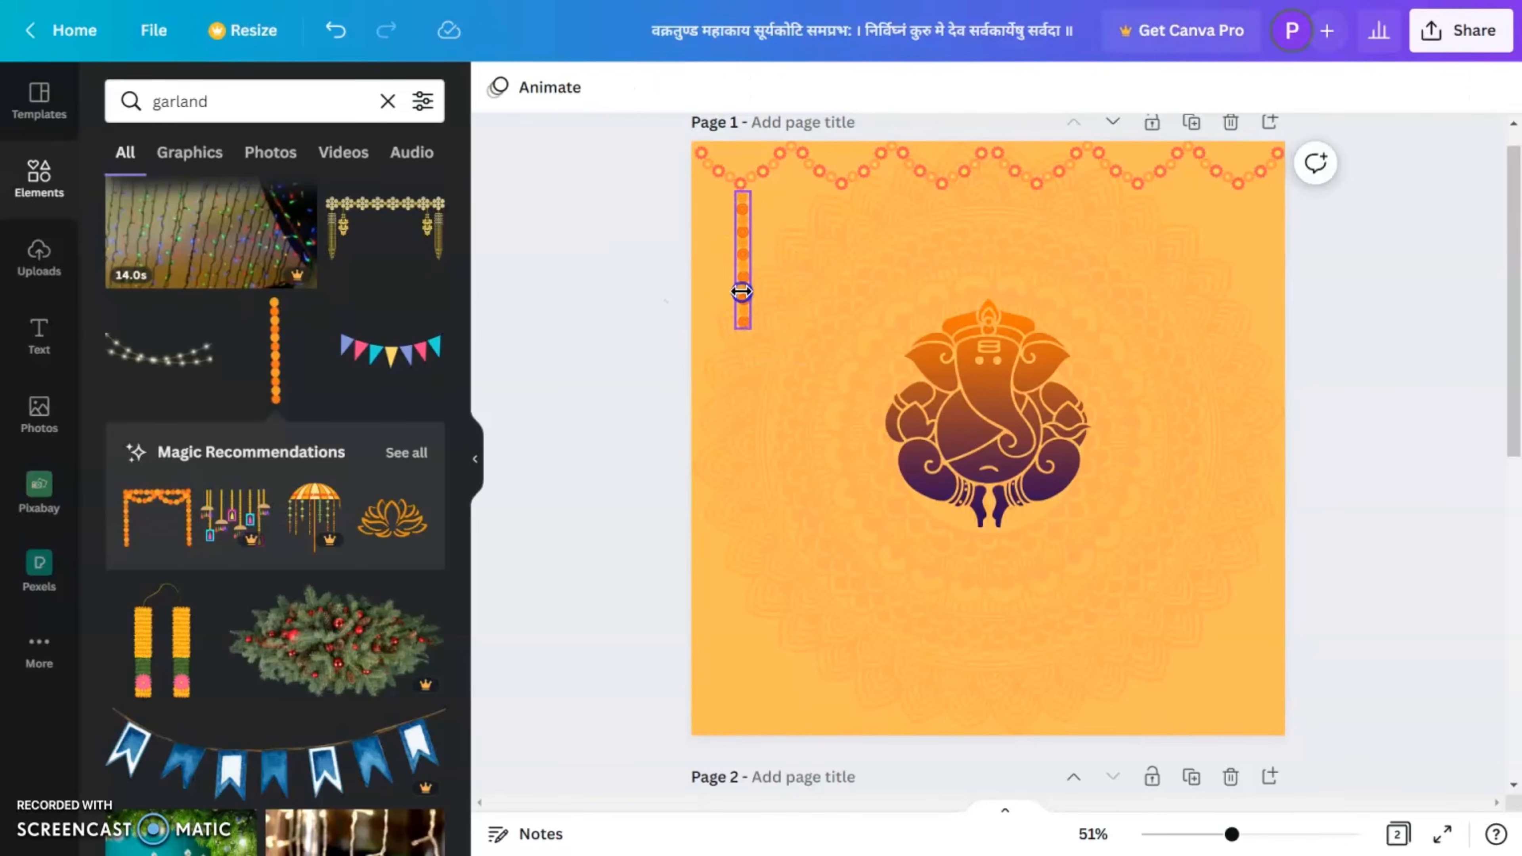
Step: Duplicate the hanging marigold string and place the copy level with it near the page's right edge, below the top garland
{"action": "left_click", "coordinate": [743, 293]}
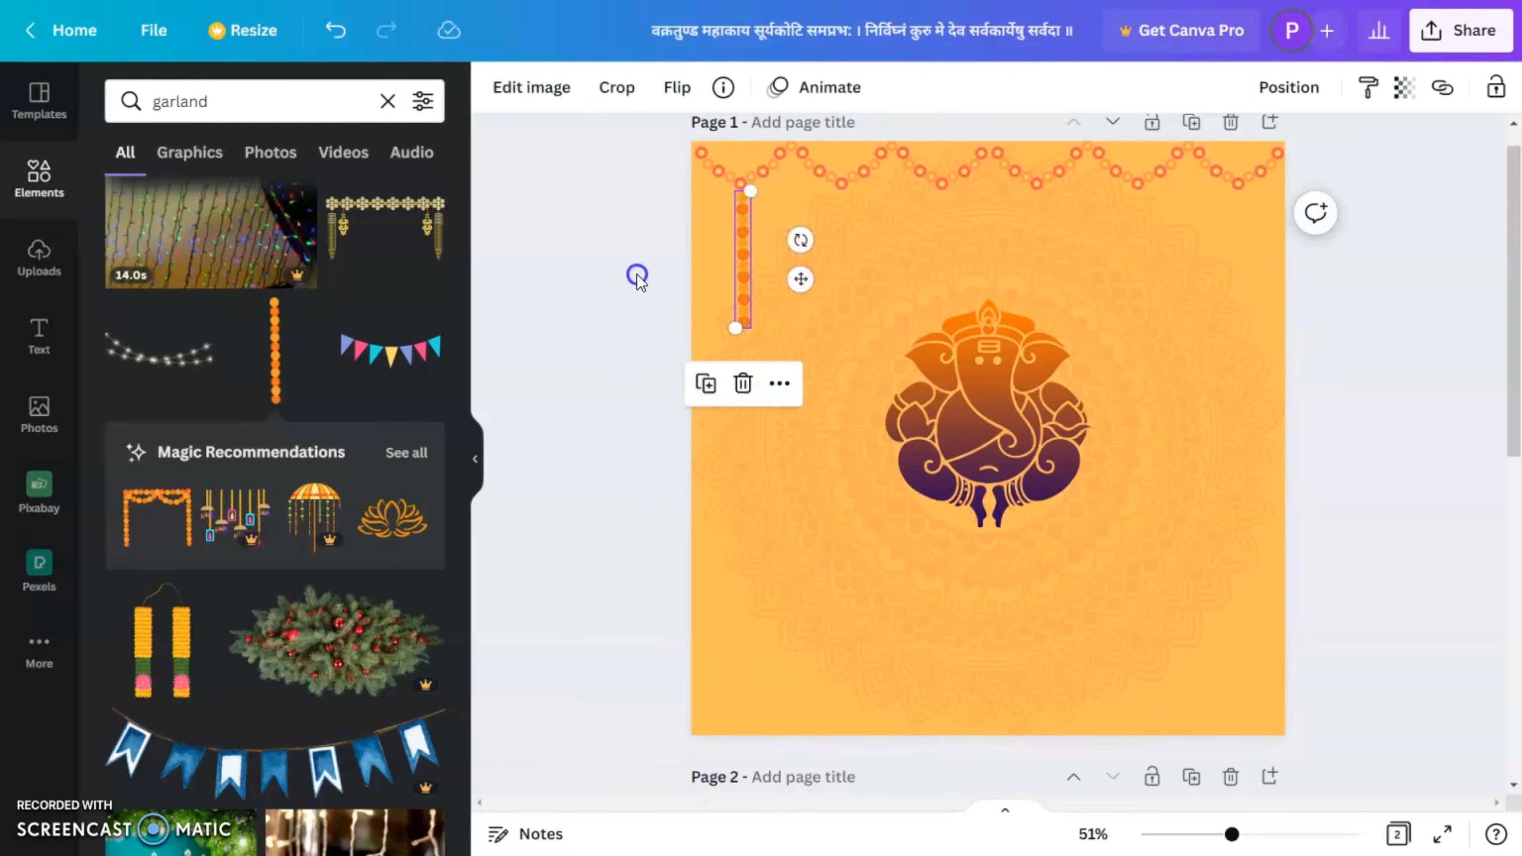
{"action": "left_click", "coordinate": [646, 276]}
{"action": "left_click_drag", "start_coordinate": [745, 295], "coordinate": [1243, 318], "text": "alt"}
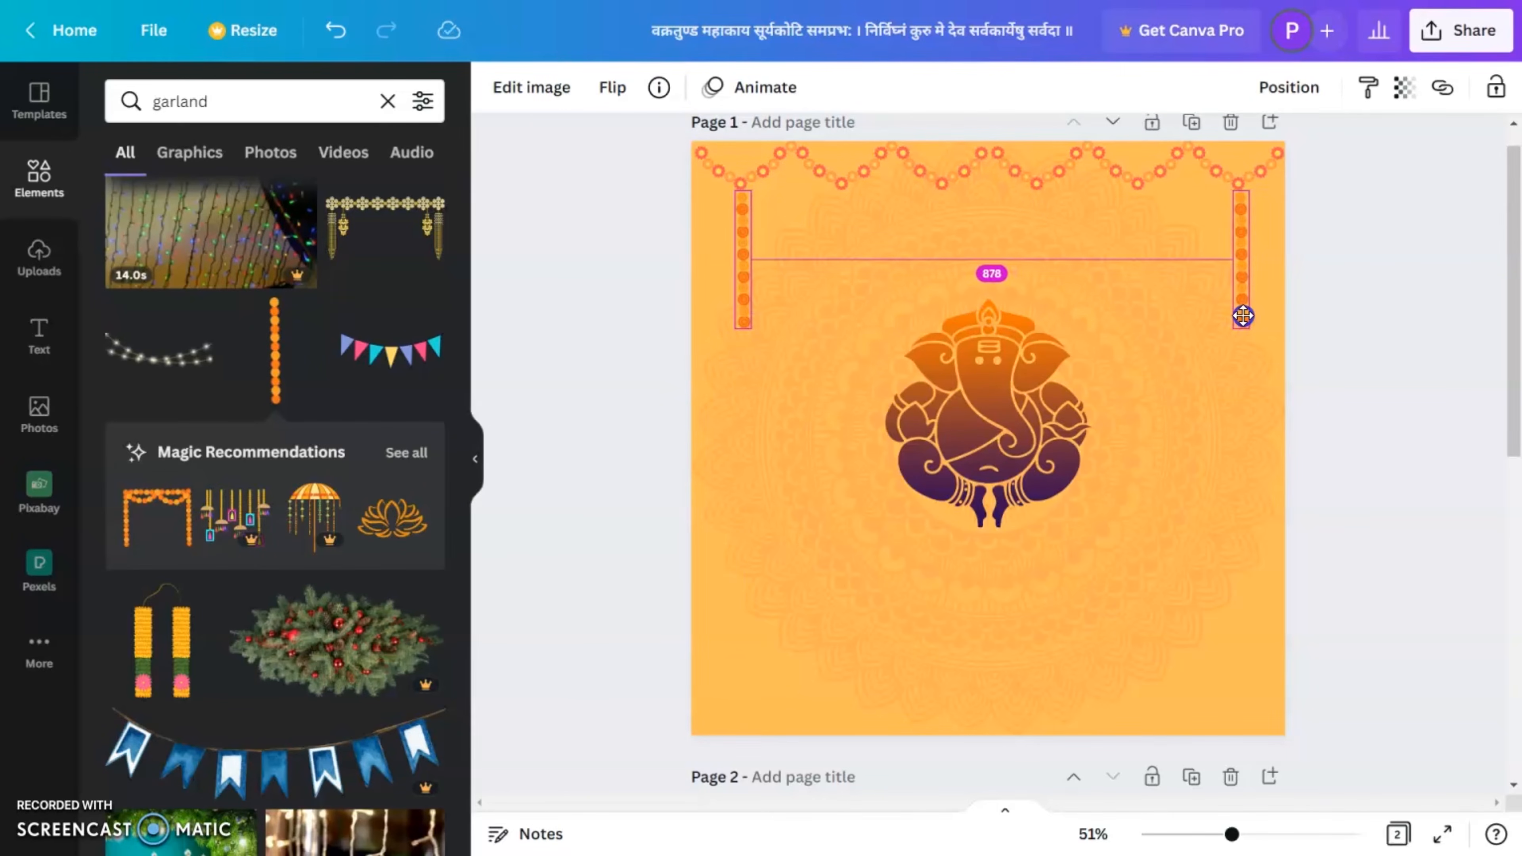
{"action": "left_click_drag", "start_coordinate": [1243, 316], "coordinate": [1243, 316]}
{"action": "left_click", "coordinate": [1376, 350]}
{"action": "left_click", "coordinate": [1237, 310]}
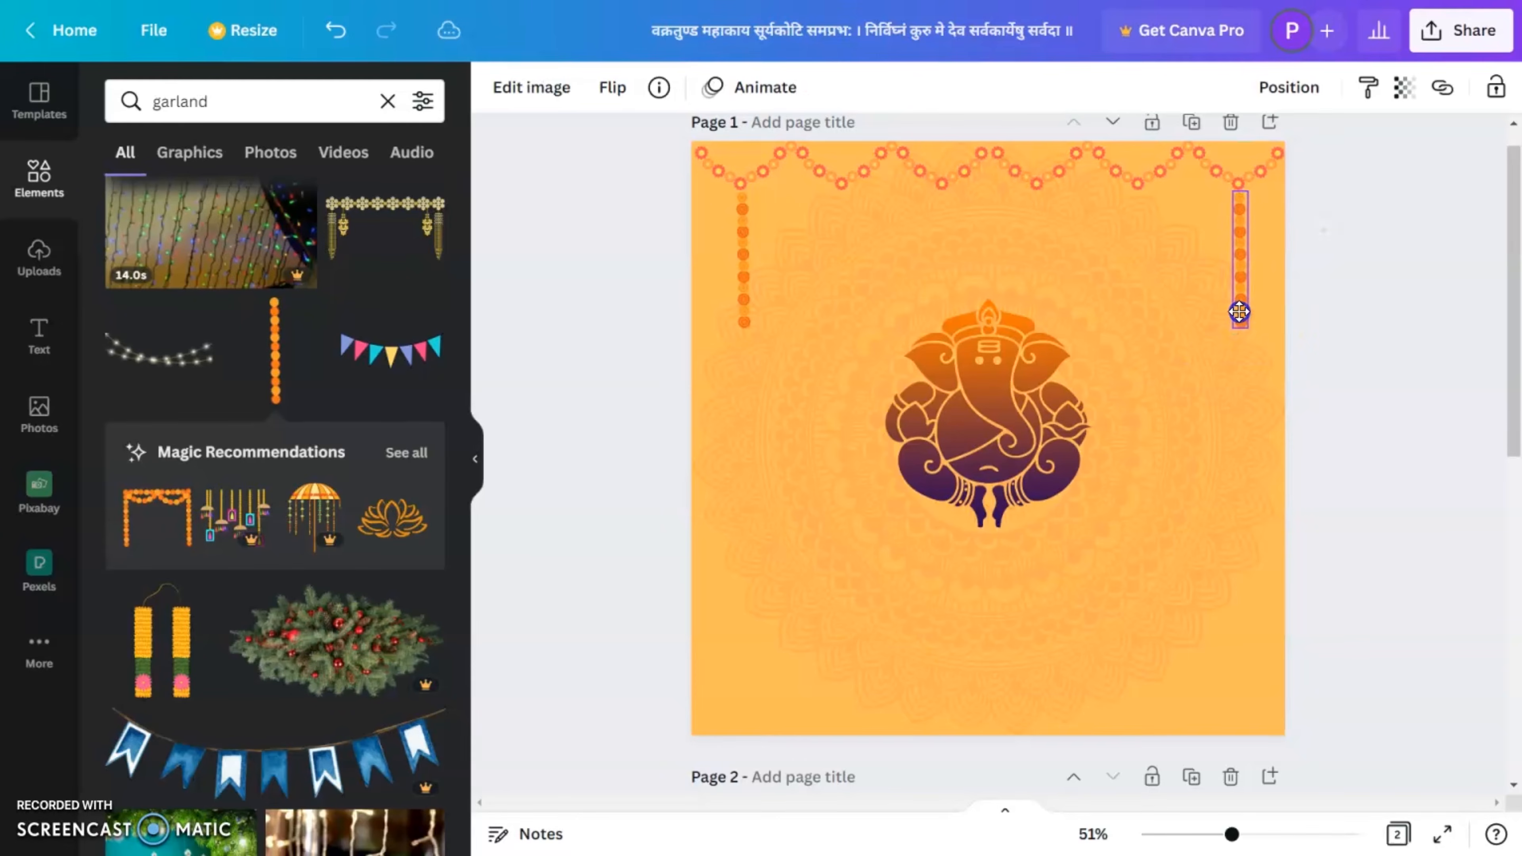
{"action": "left_click", "coordinate": [1377, 368]}
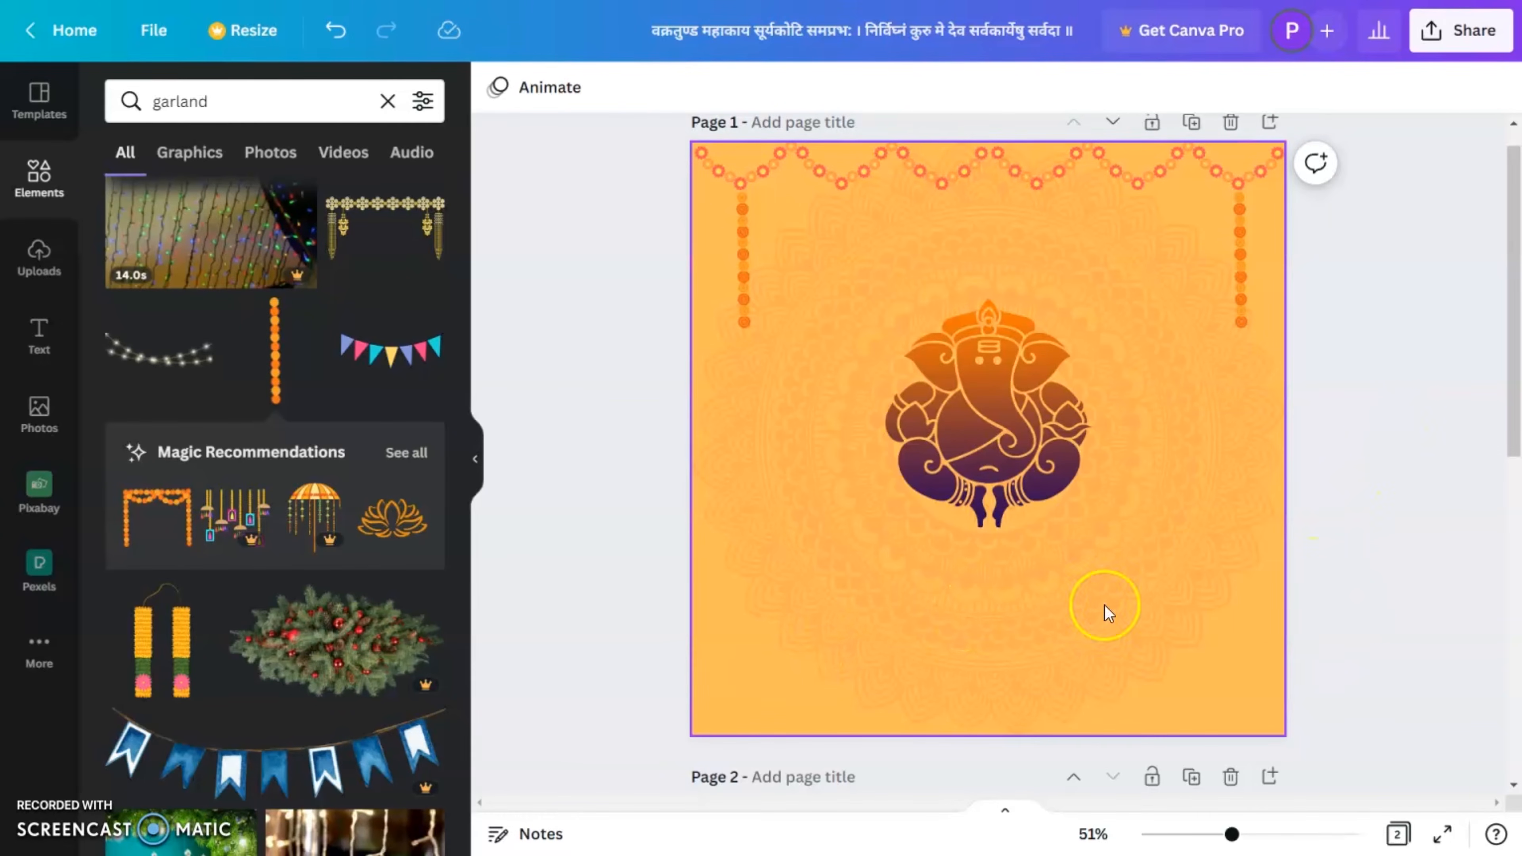
Step: Add a heading to page 1 and replace its text with "गणपति बाप्पा मौर्य", copied from page 2
{"action": "left_click", "coordinate": [38, 336]}
{"action": "left_click", "coordinate": [224, 207]}
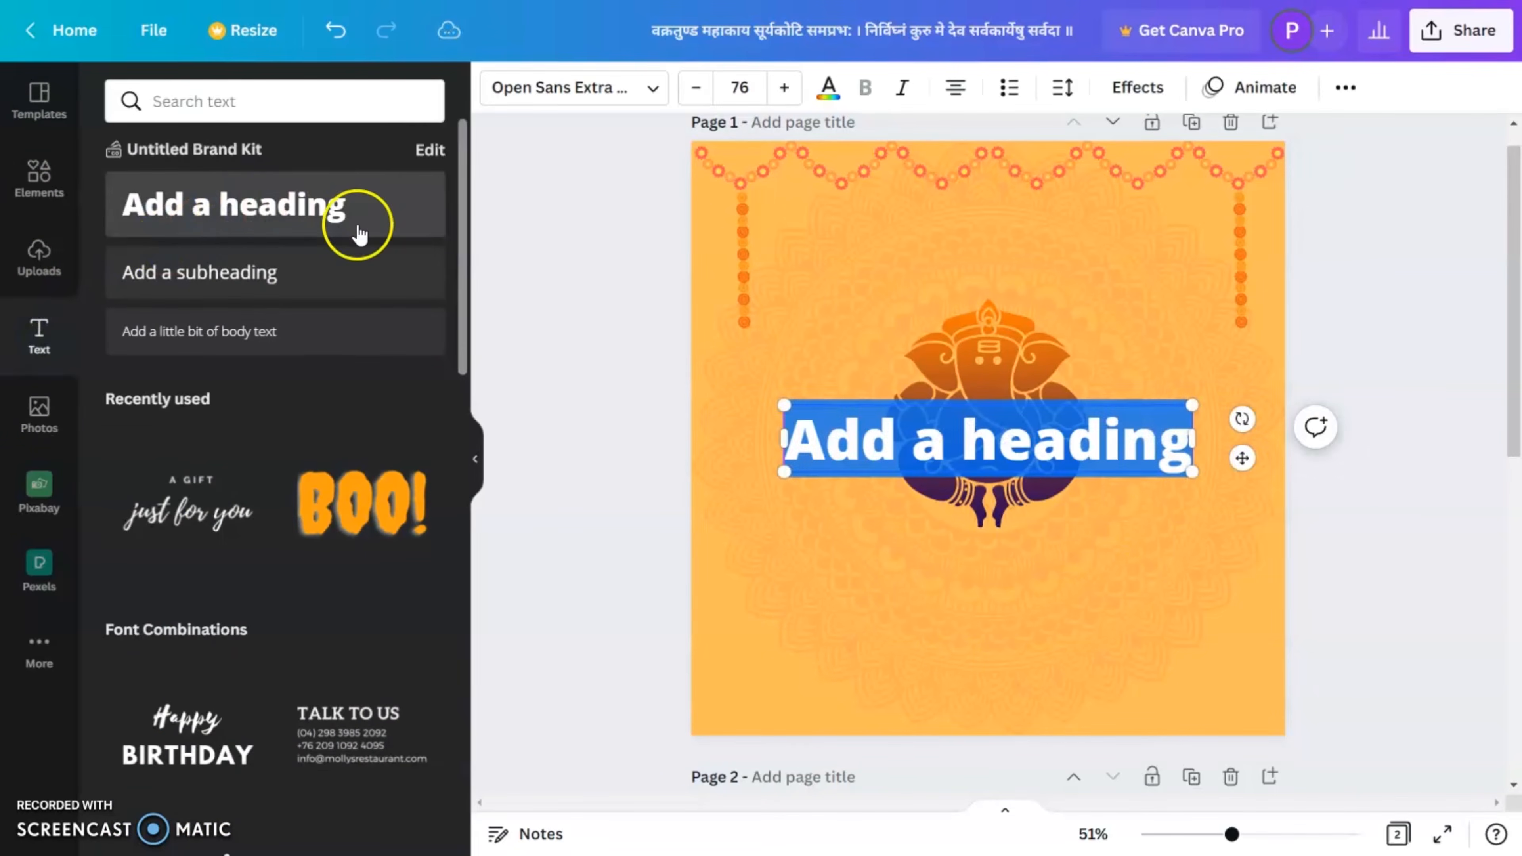
{"action": "scroll", "coordinate": [1434, 605], "scroll_direction": "down", "scroll_amount": 10}
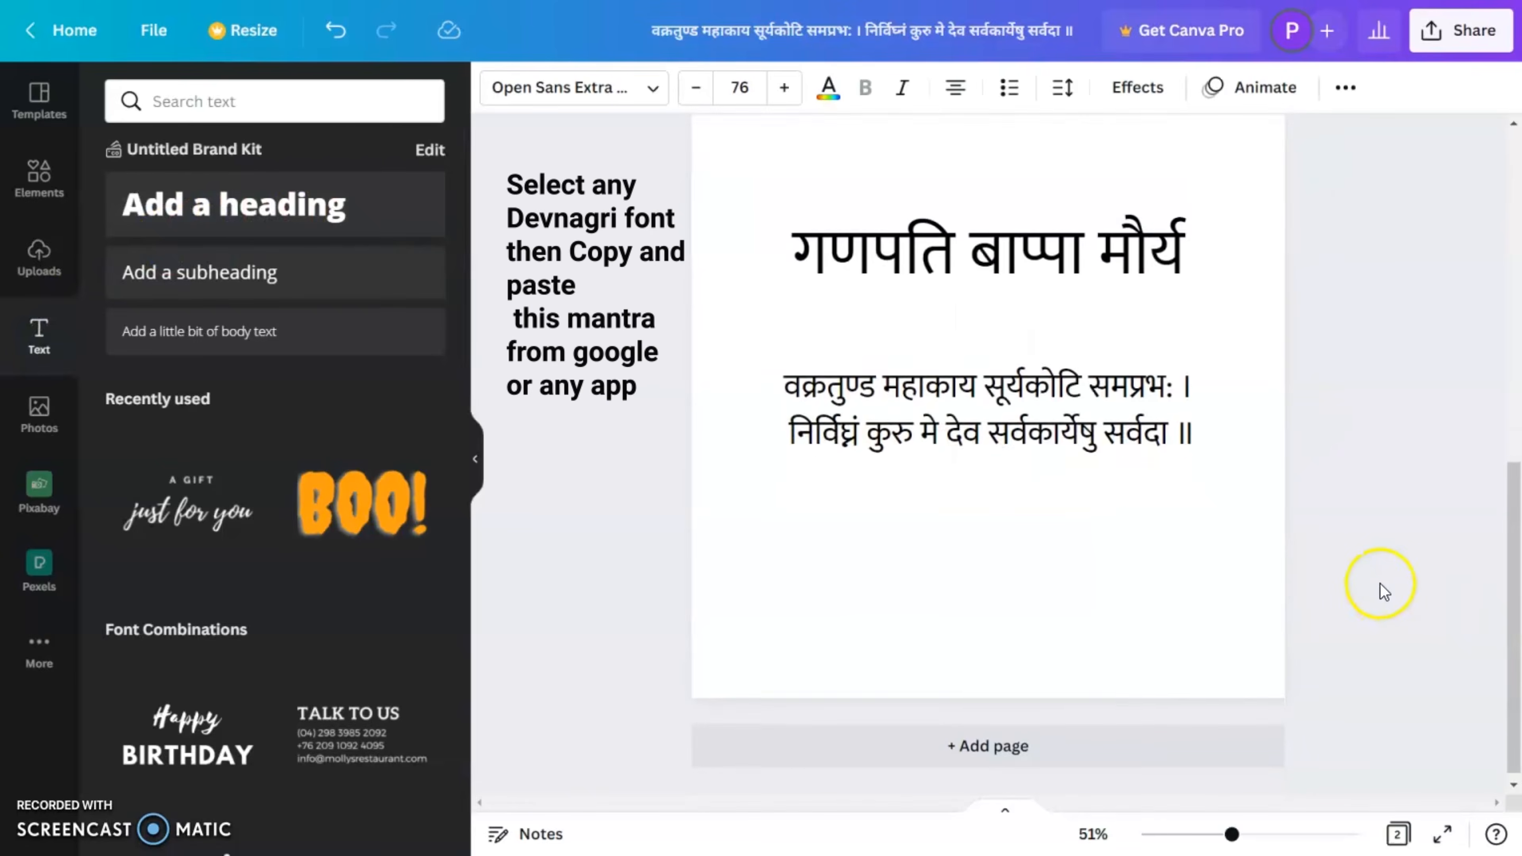
{"action": "double_click", "coordinate": [1035, 240]}
{"action": "key", "text": "ctrl+c"}
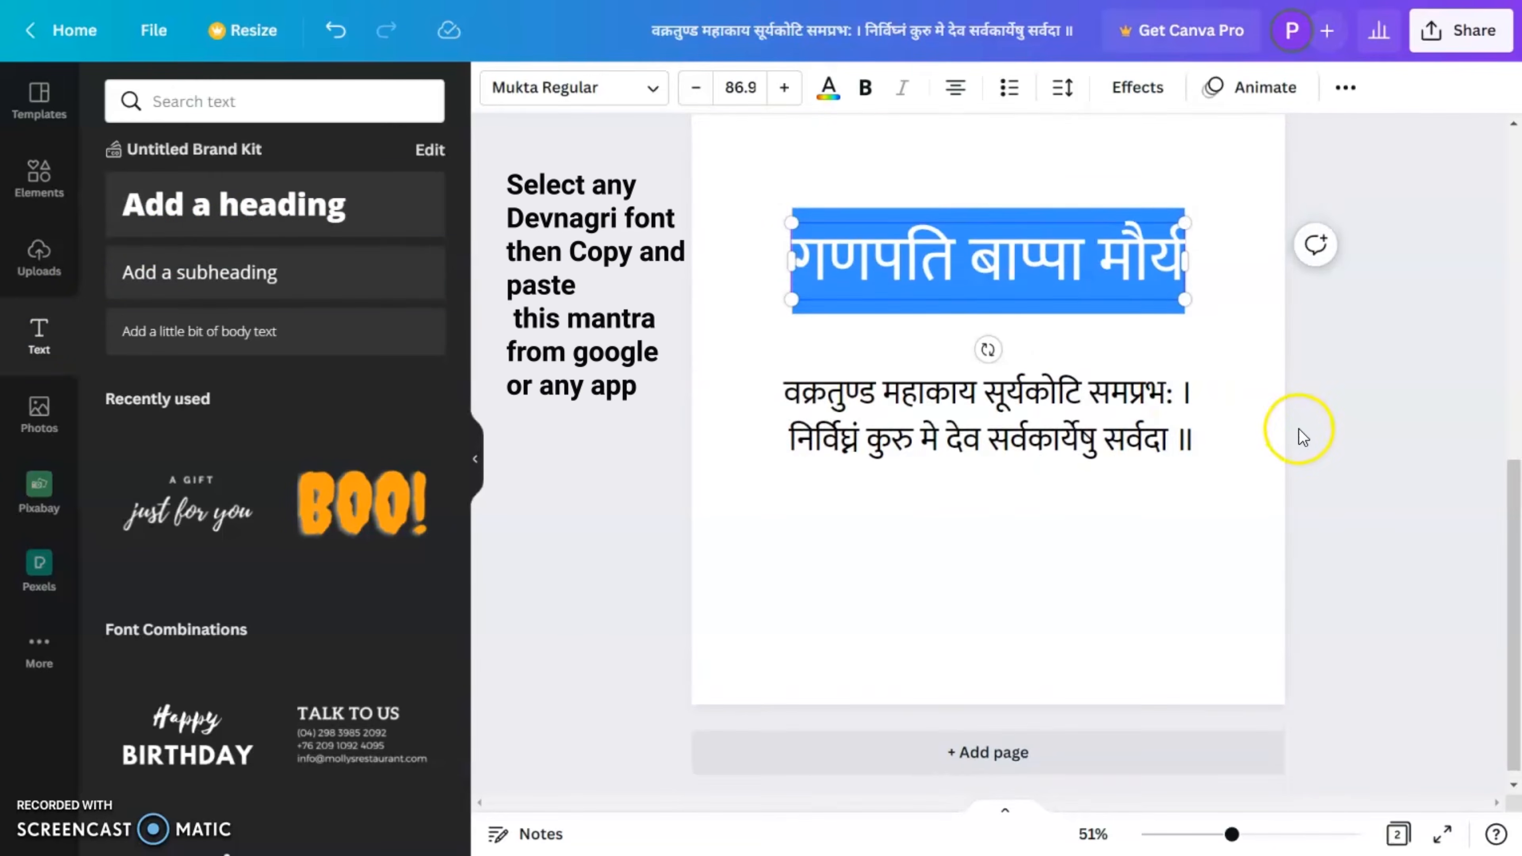
{"action": "scroll", "coordinate": [1301, 427], "scroll_direction": "up", "scroll_amount": 10}
{"action": "double_click", "coordinate": [1090, 489]}
{"action": "left_click", "coordinate": [1091, 490]}
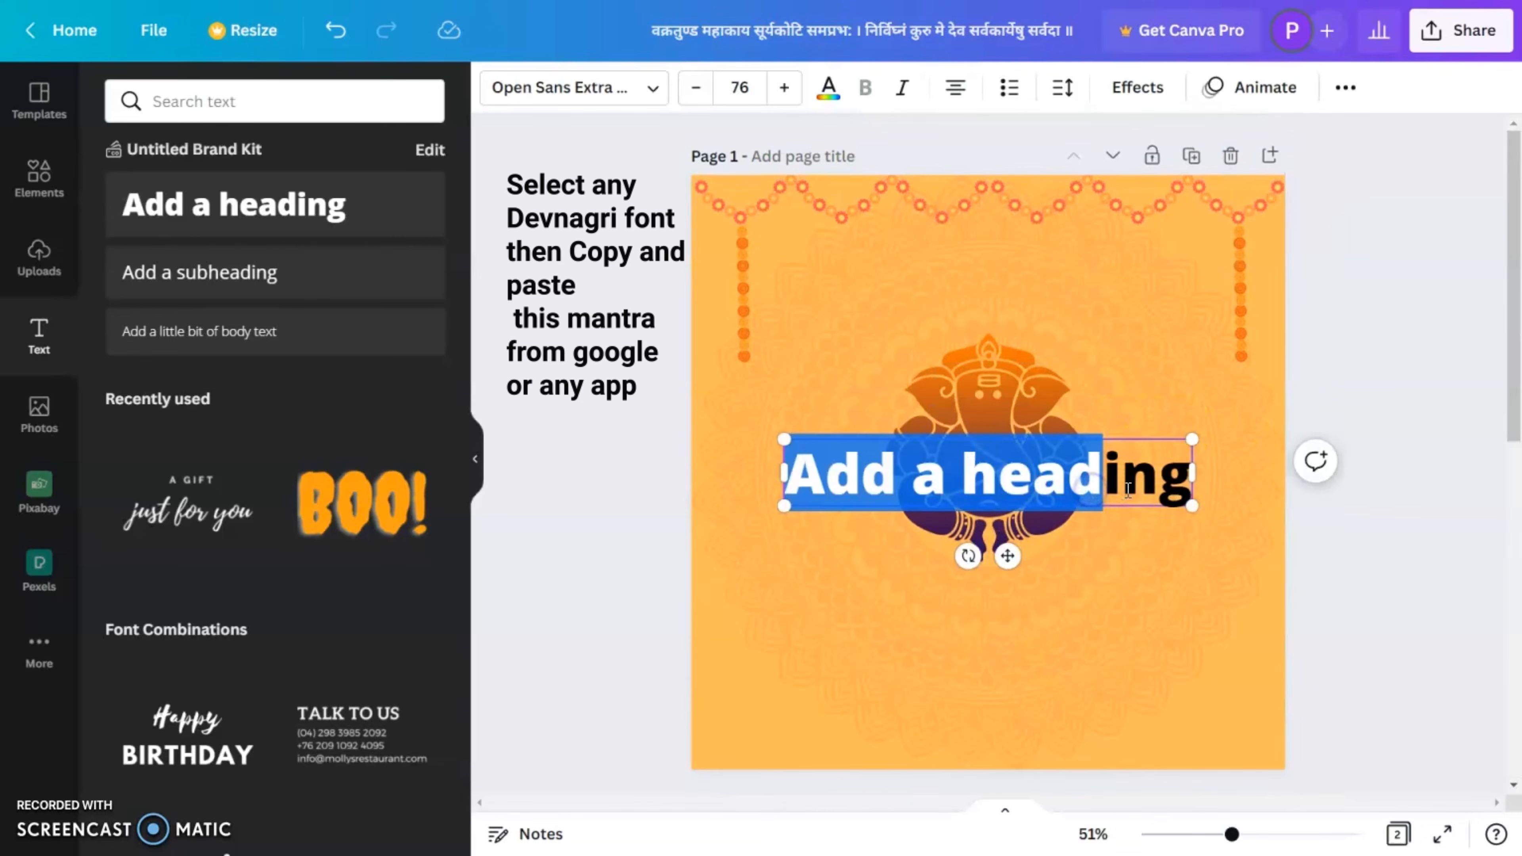
{"action": "key", "text": "ctrl+a"}
{"action": "key", "text": "ctrl+v"}
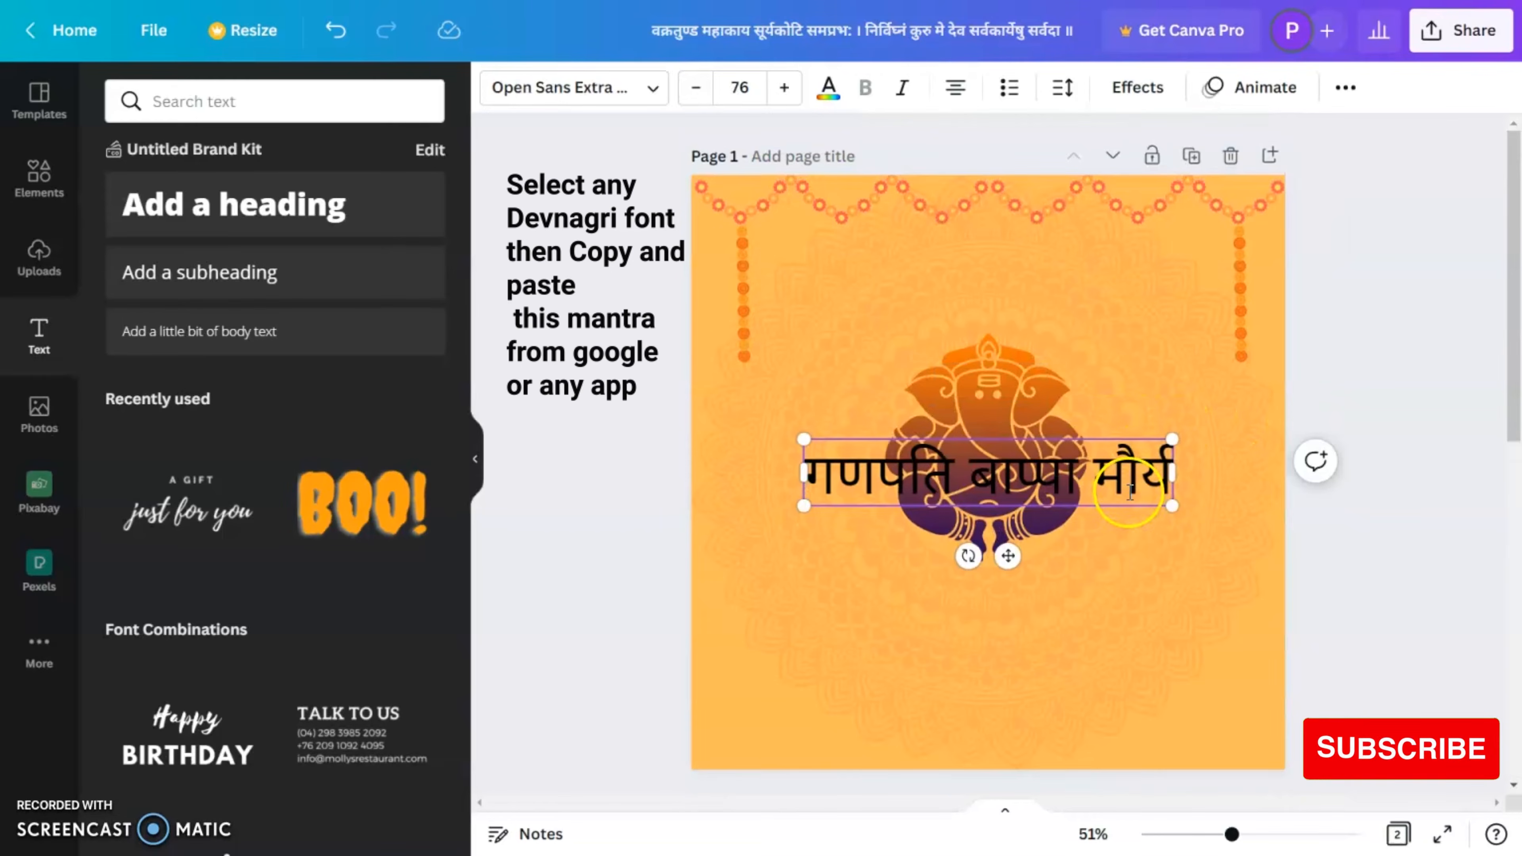
Step: Move the heading above the Ganesha graphic and format it in bold Mukta Regular
{"action": "left_click_drag", "start_coordinate": [1008, 556], "coordinate": [1011, 387]}
{"action": "left_click", "coordinate": [579, 84]}
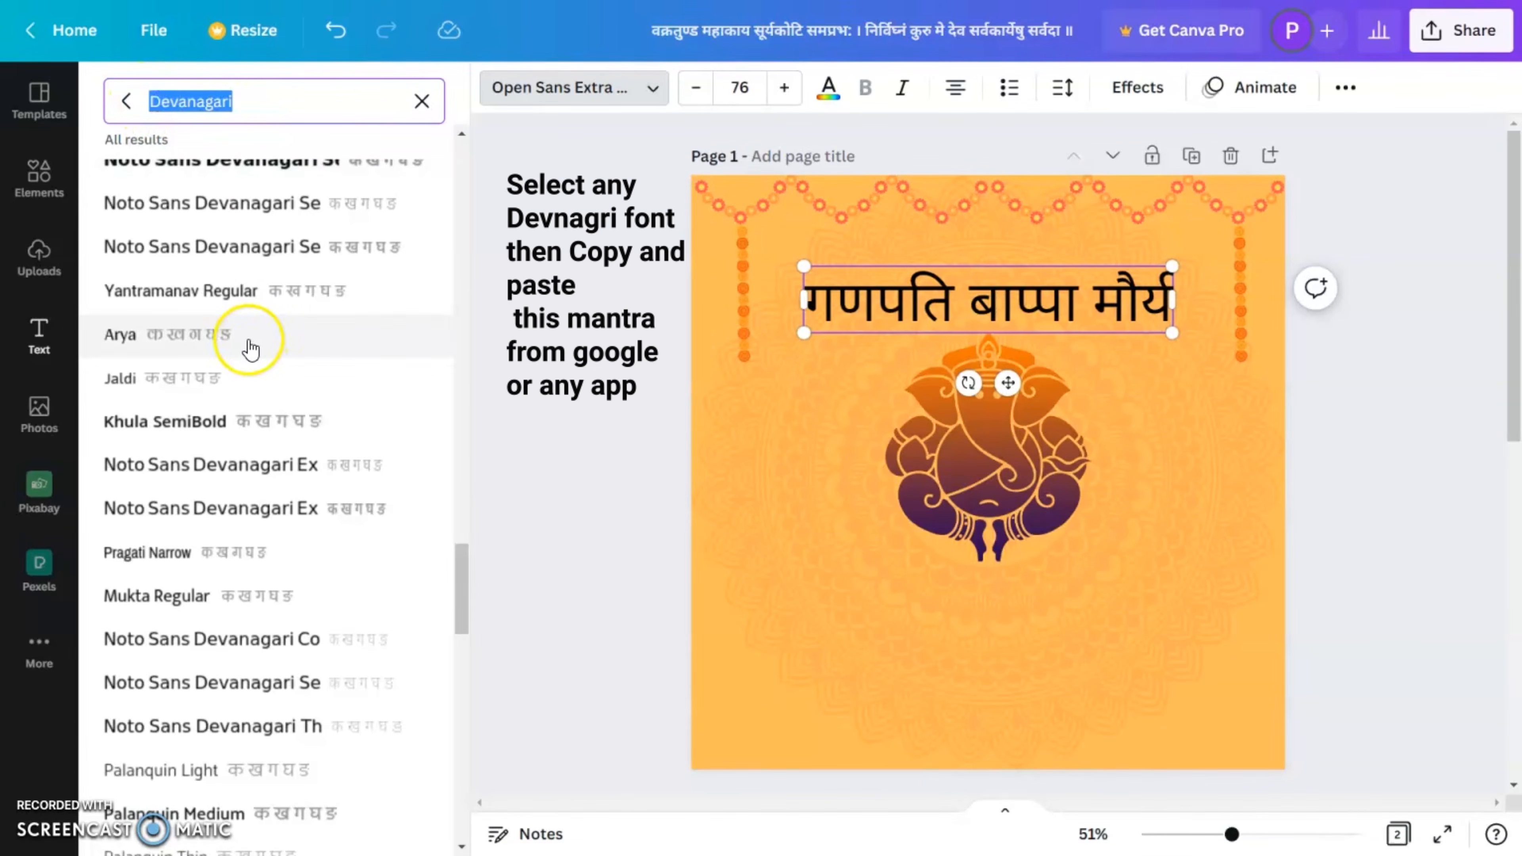
{"action": "left_click", "coordinate": [260, 597]}
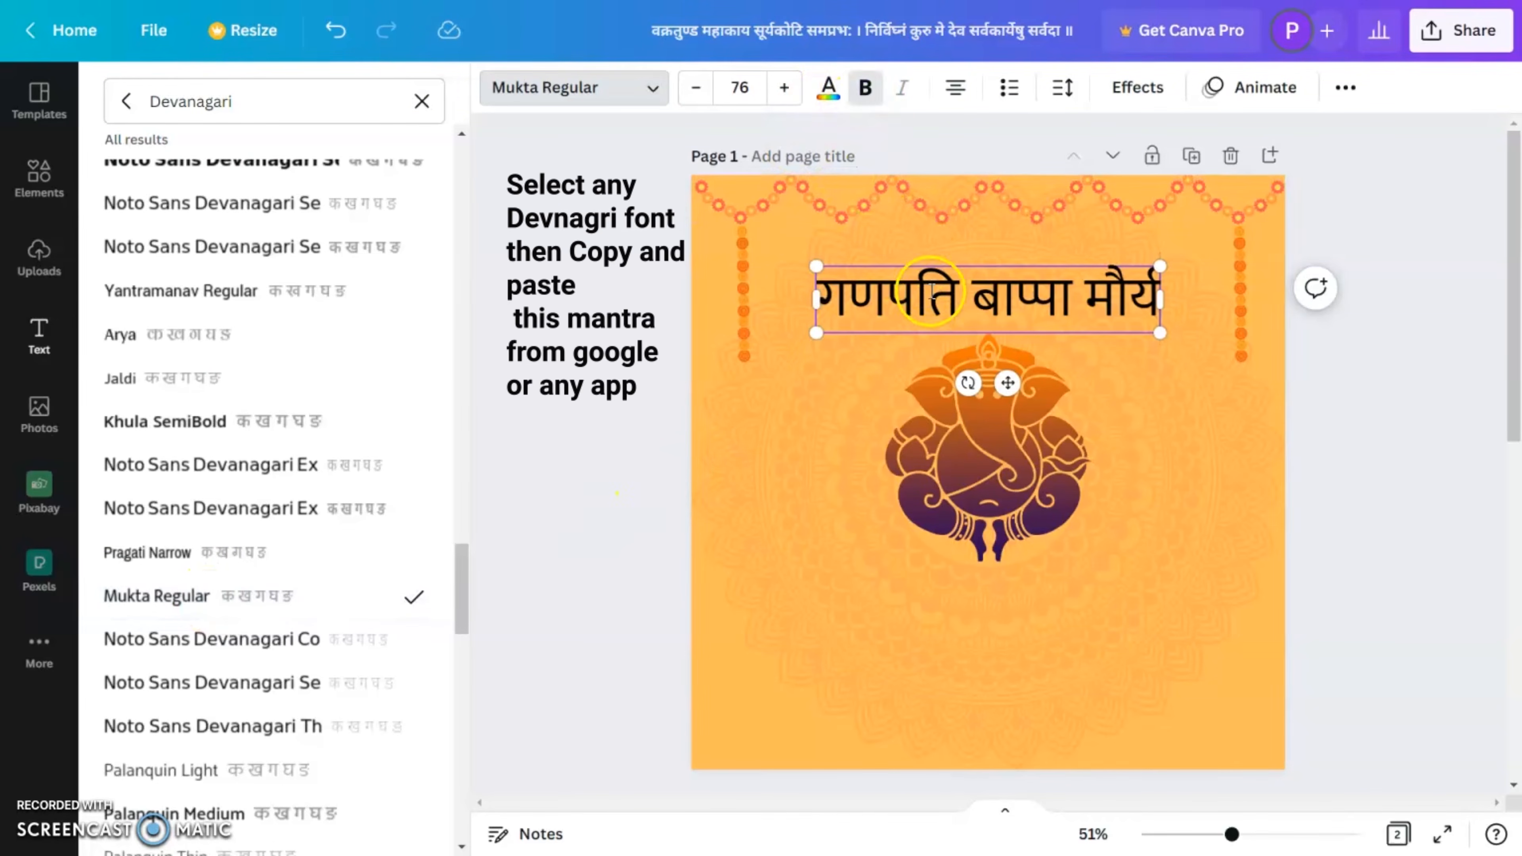
{"action": "triple_click", "coordinate": [917, 281]}
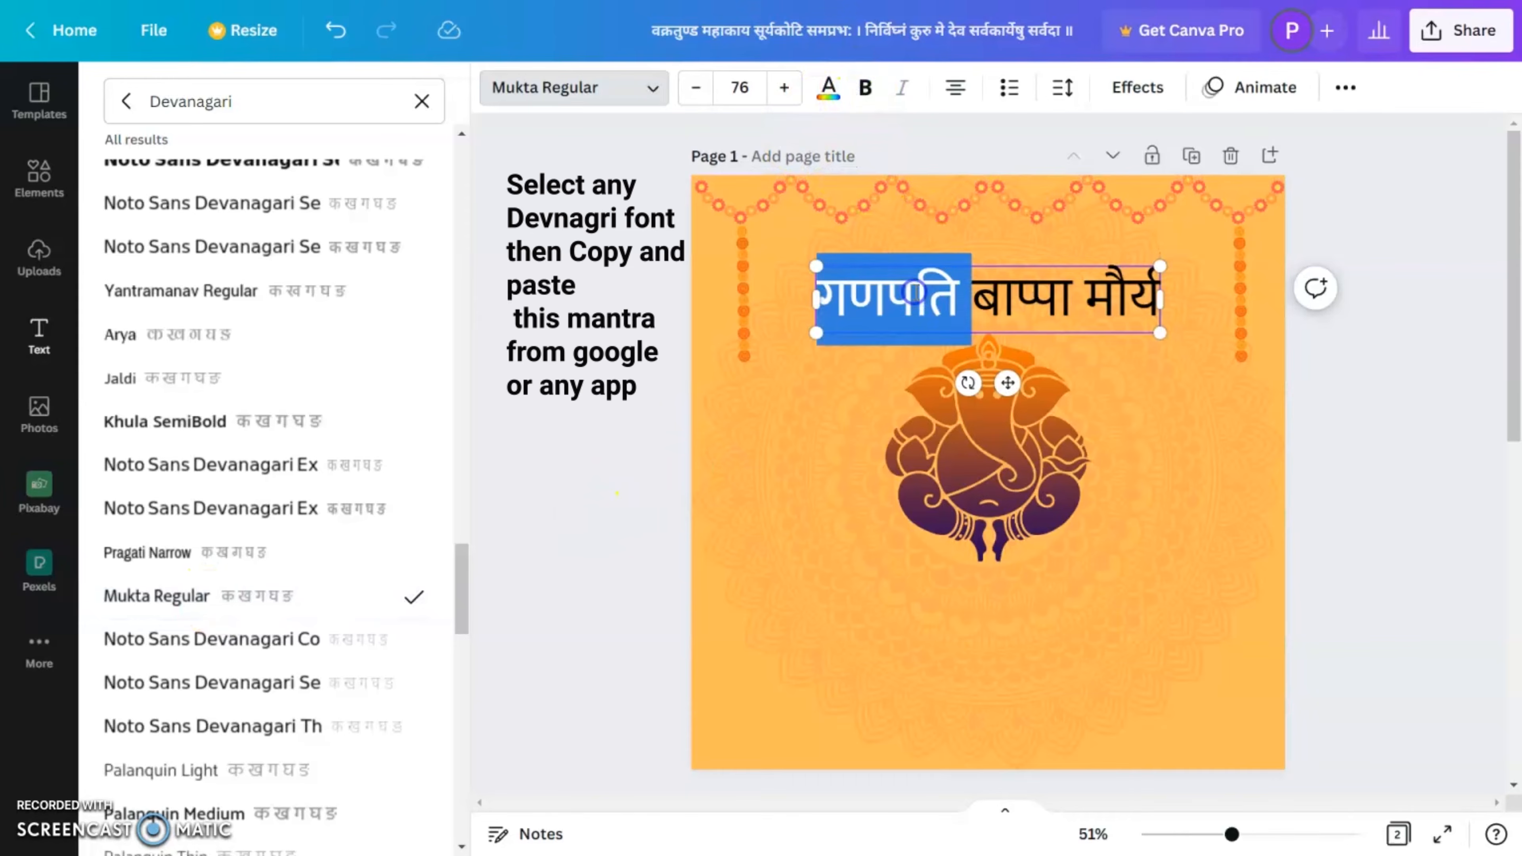
{"action": "left_click", "coordinate": [864, 92]}
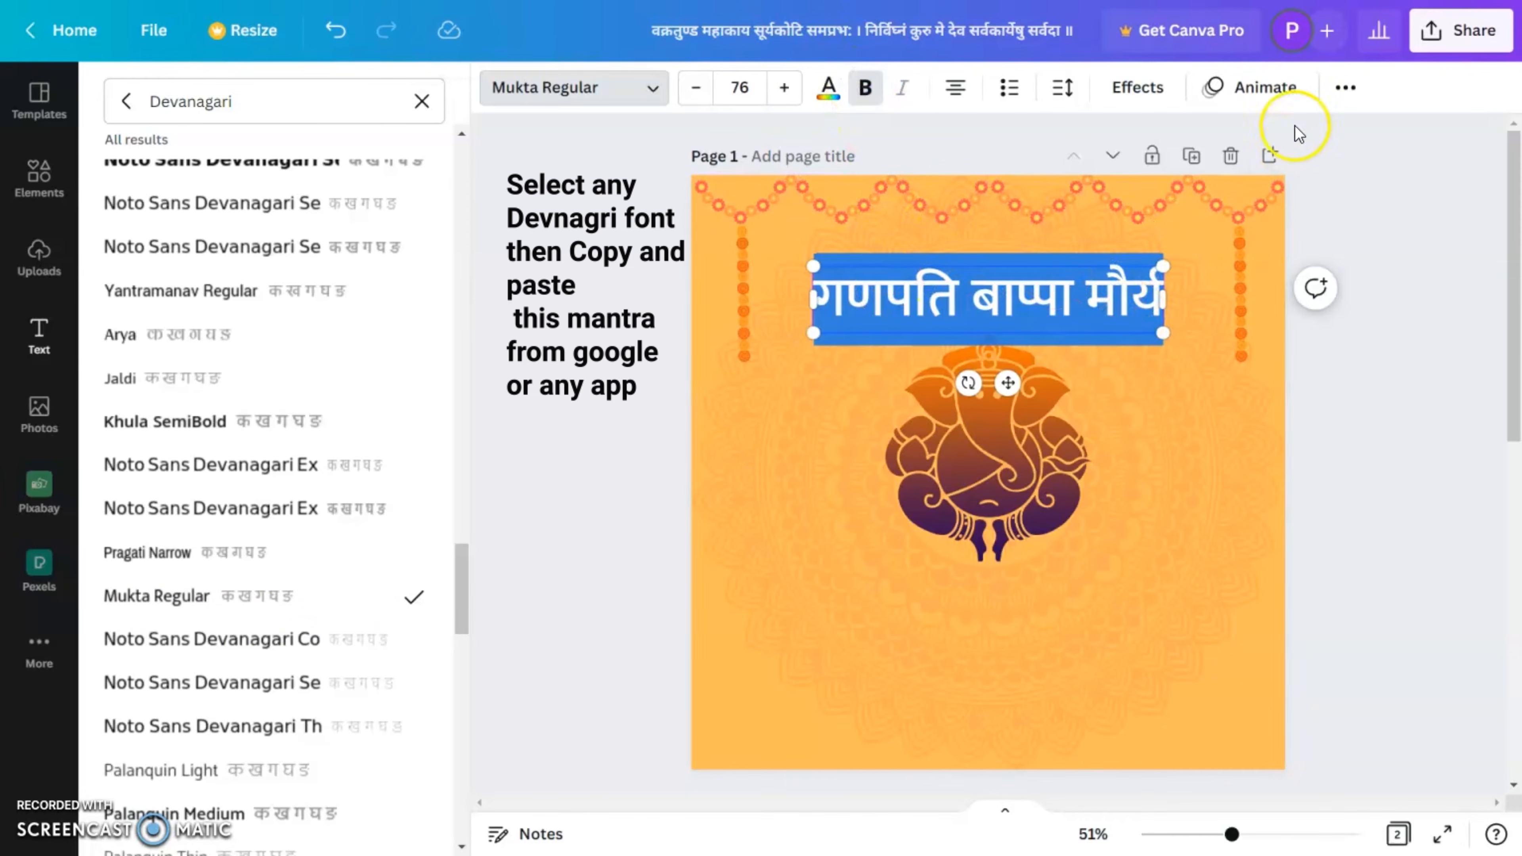
Step: Curve the heading with a curve value of 95 and enlarge it to about 630 px wide, arched around the top of the Ganesha
{"action": "left_click", "coordinate": [1138, 90]}
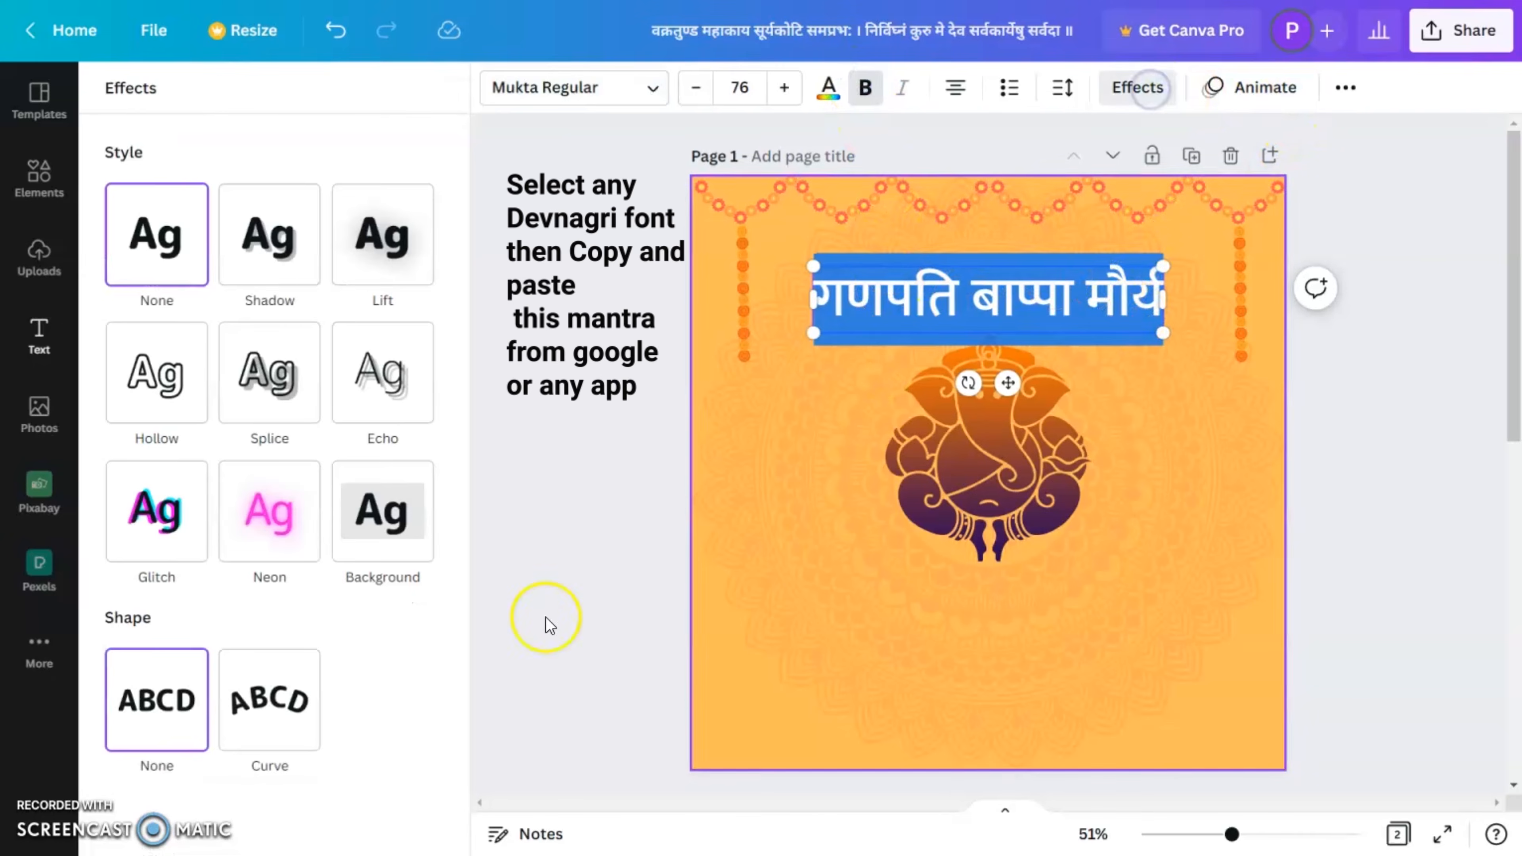
{"action": "left_click", "coordinate": [289, 700]}
{"action": "left_click_drag", "start_coordinate": [1132, 432], "coordinate": [1146, 443]}
{"action": "left_click_drag", "start_coordinate": [1113, 376], "coordinate": [1116, 383]}
{"action": "left_click_drag", "start_coordinate": [1147, 454], "coordinate": [1160, 463]}
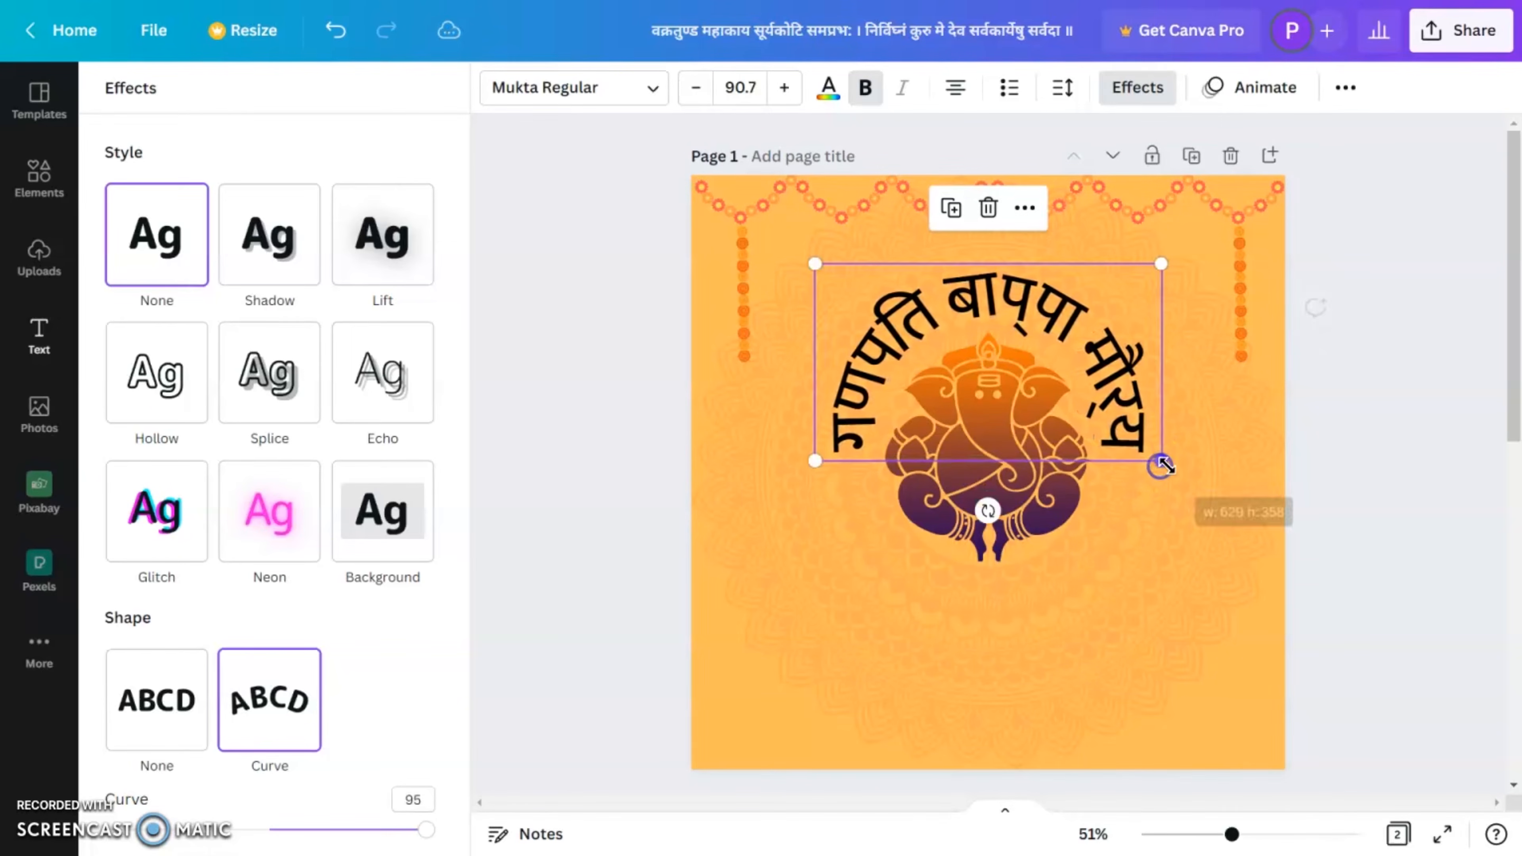
Step: Try an orange photo colour and a custom dark orange (#C23E0D) on the curved heading
{"action": "left_click", "coordinate": [827, 90]}
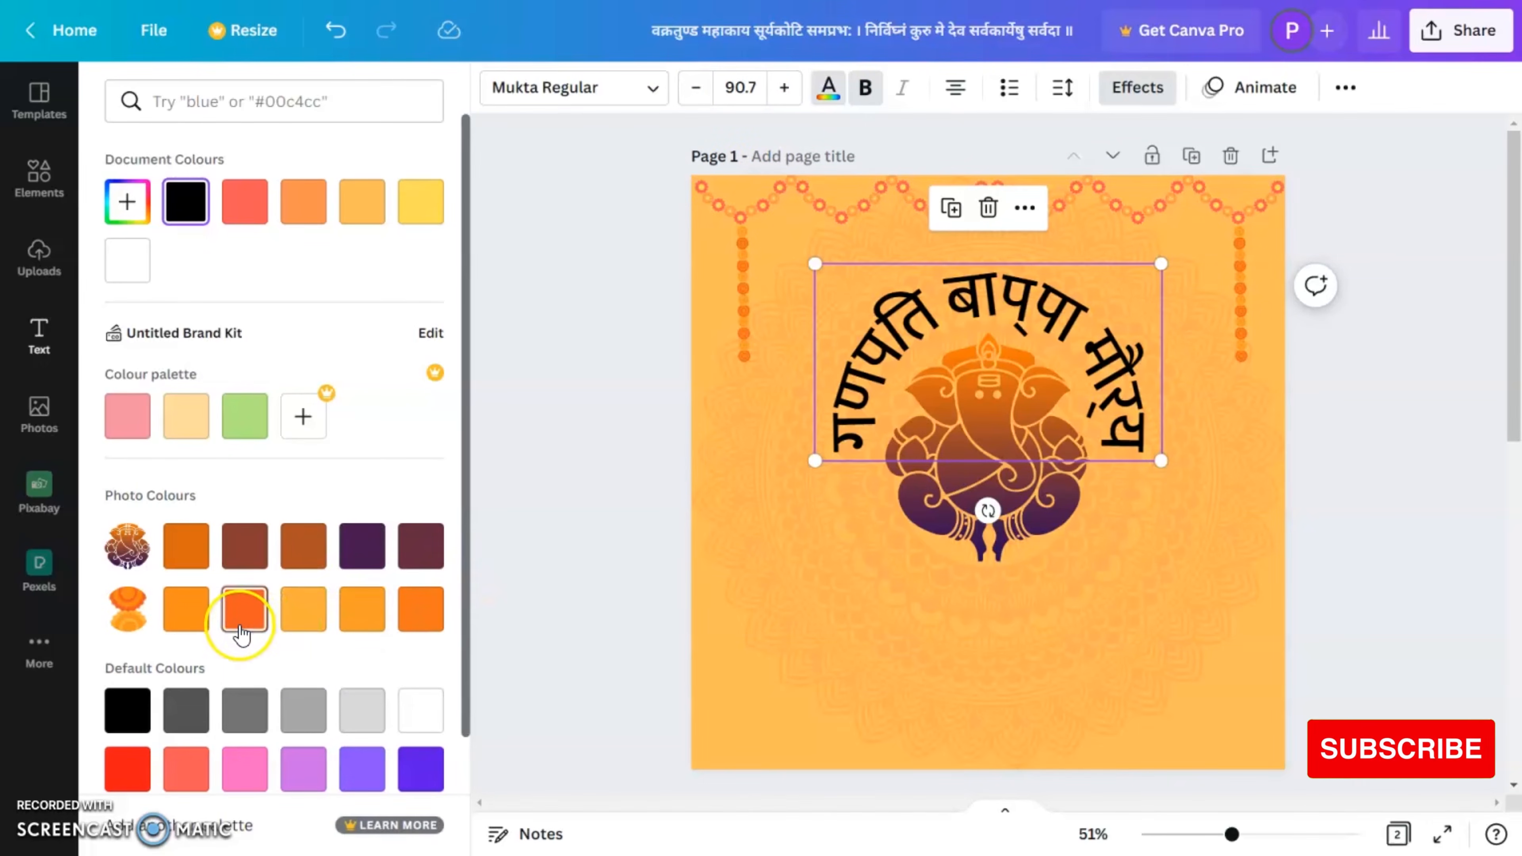
{"action": "left_click", "coordinate": [243, 624]}
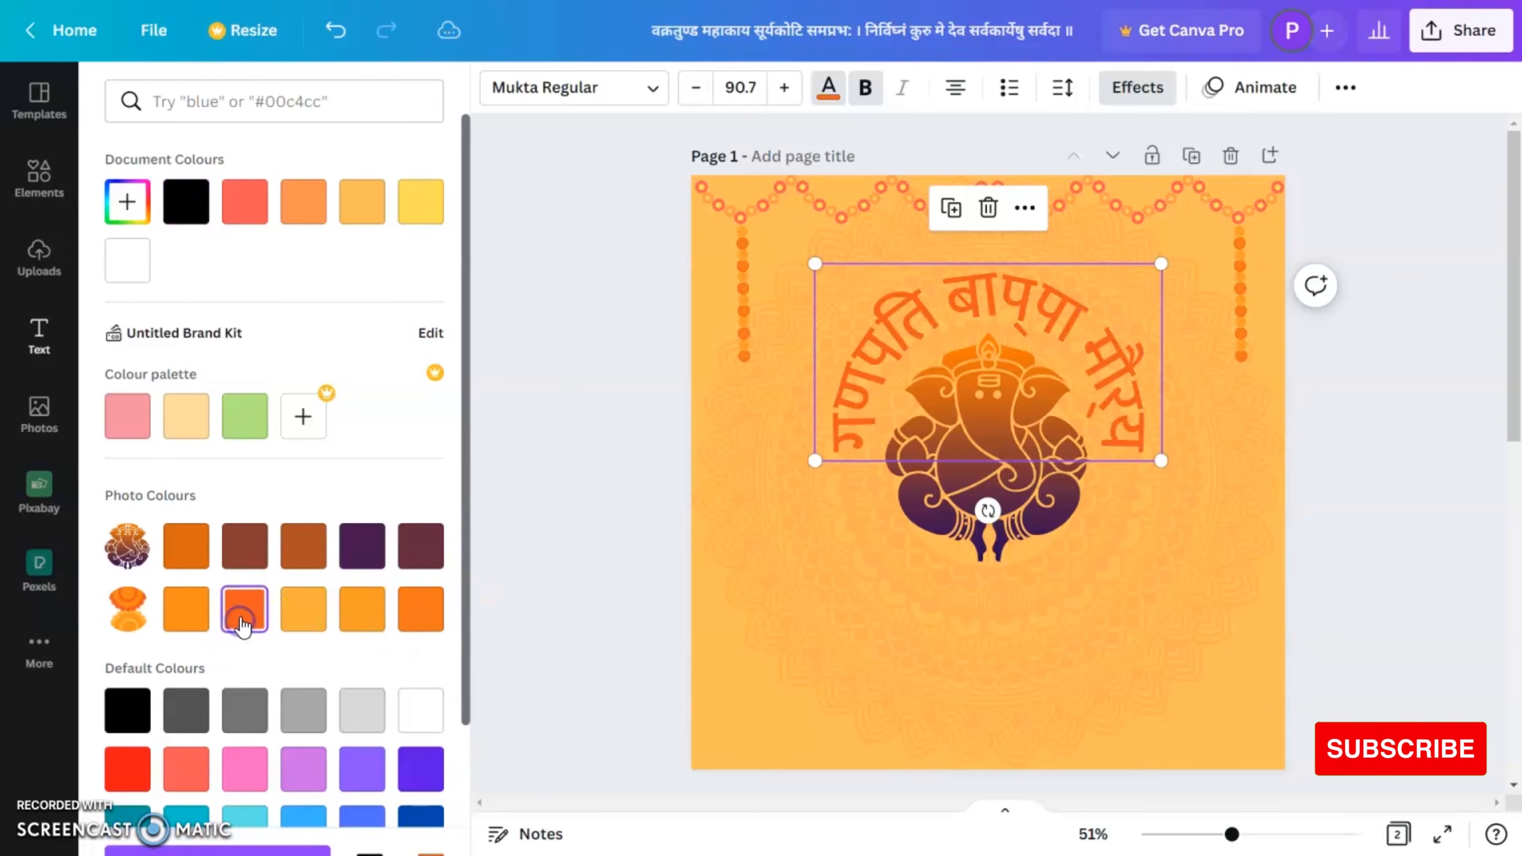
{"action": "left_click", "coordinate": [128, 201]}
{"action": "left_click", "coordinate": [405, 289]}
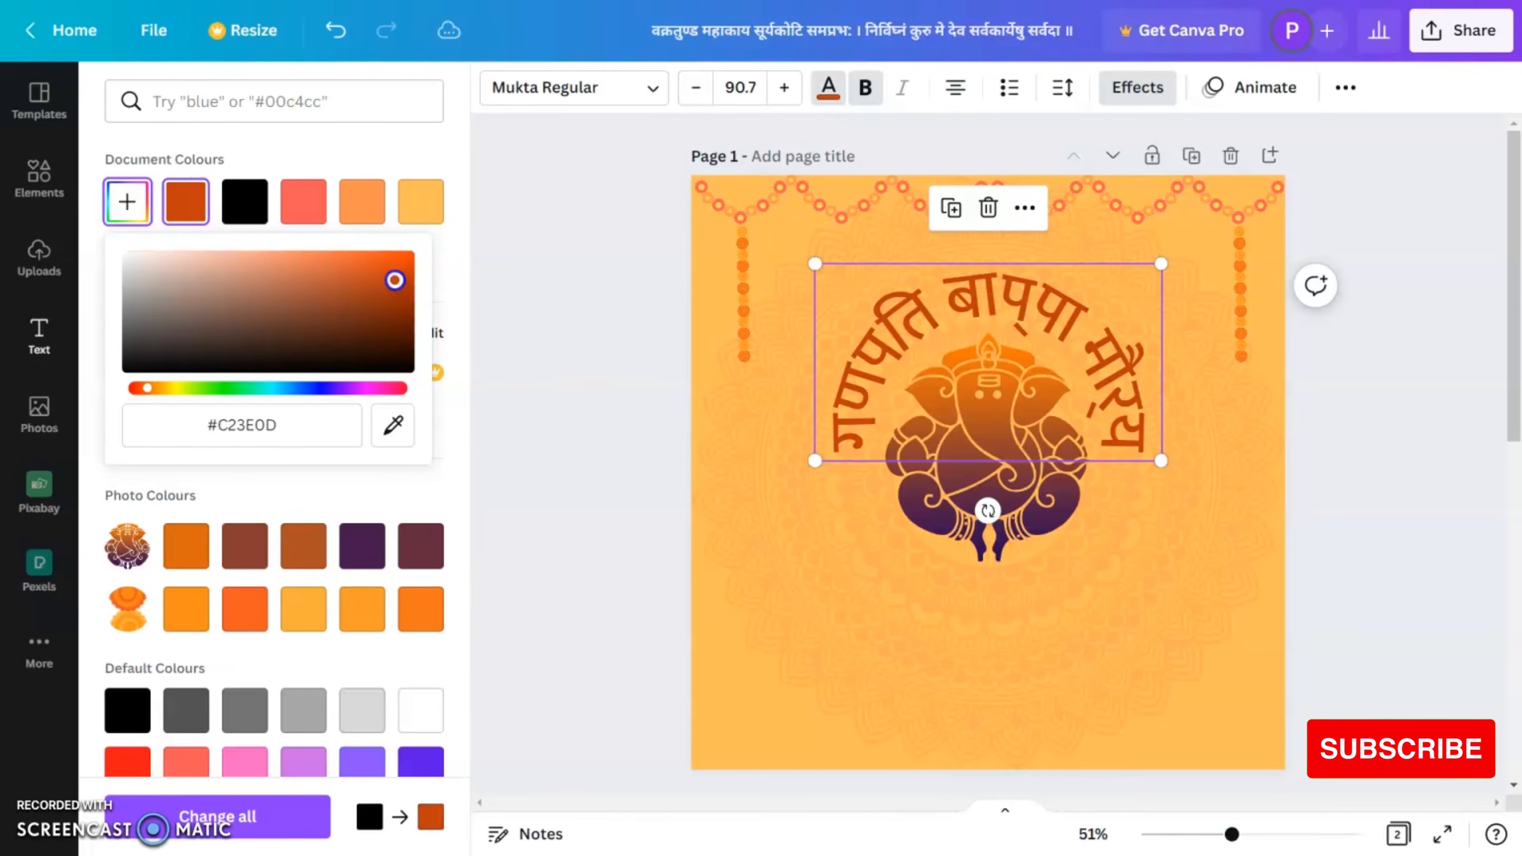
{"action": "left_click", "coordinate": [376, 623]}
Step: Recolour the curved heading with the red default colour, darken it to about #B60A0A and deselect the heading
{"action": "left_click", "coordinate": [111, 767]}
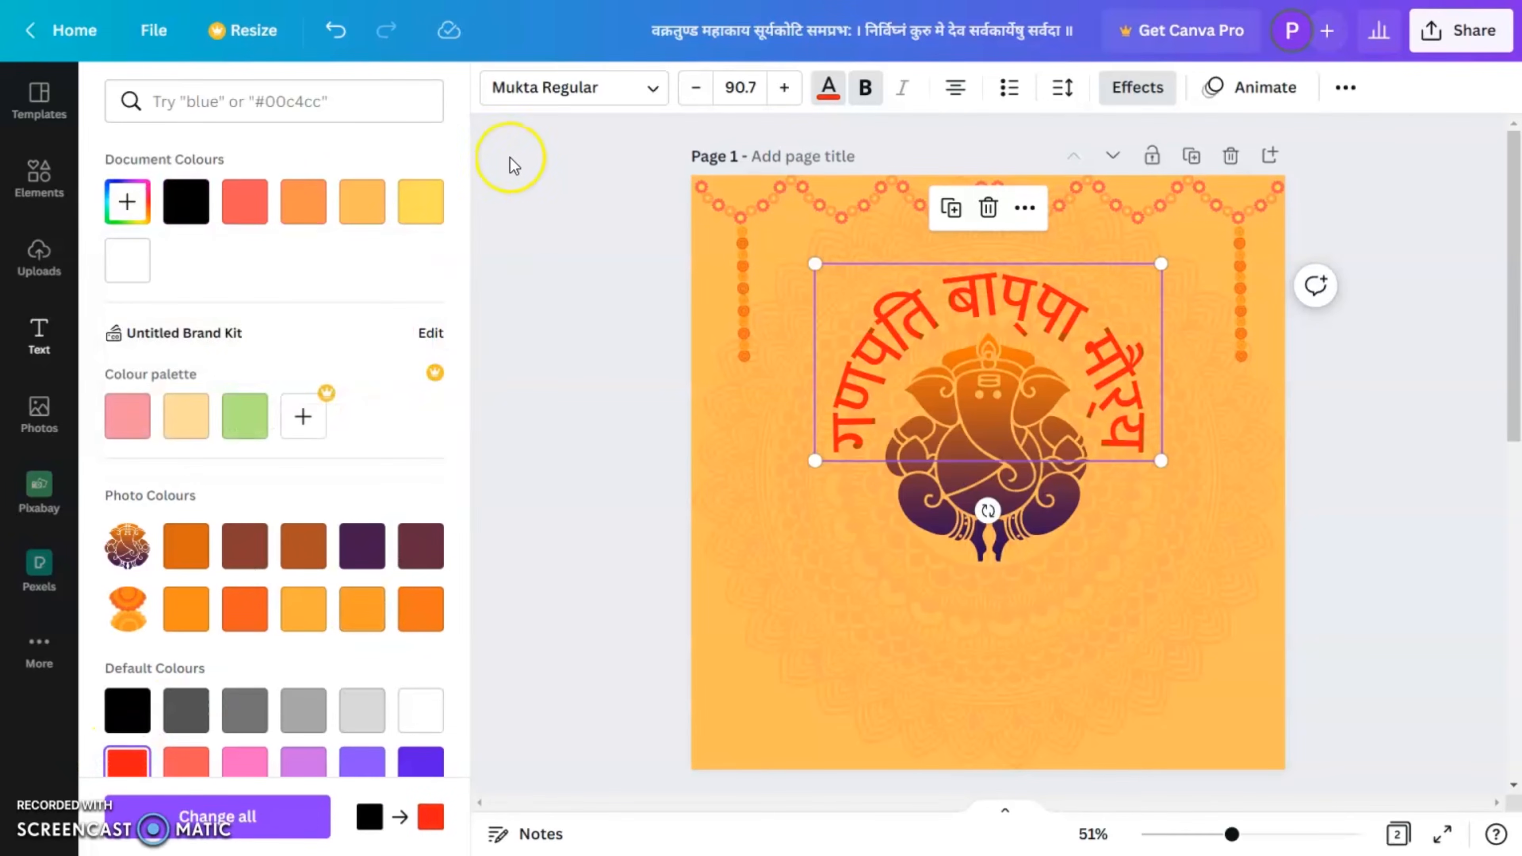
{"action": "left_click", "coordinate": [128, 201]}
{"action": "left_click_drag", "start_coordinate": [268, 249], "coordinate": [398, 287]}
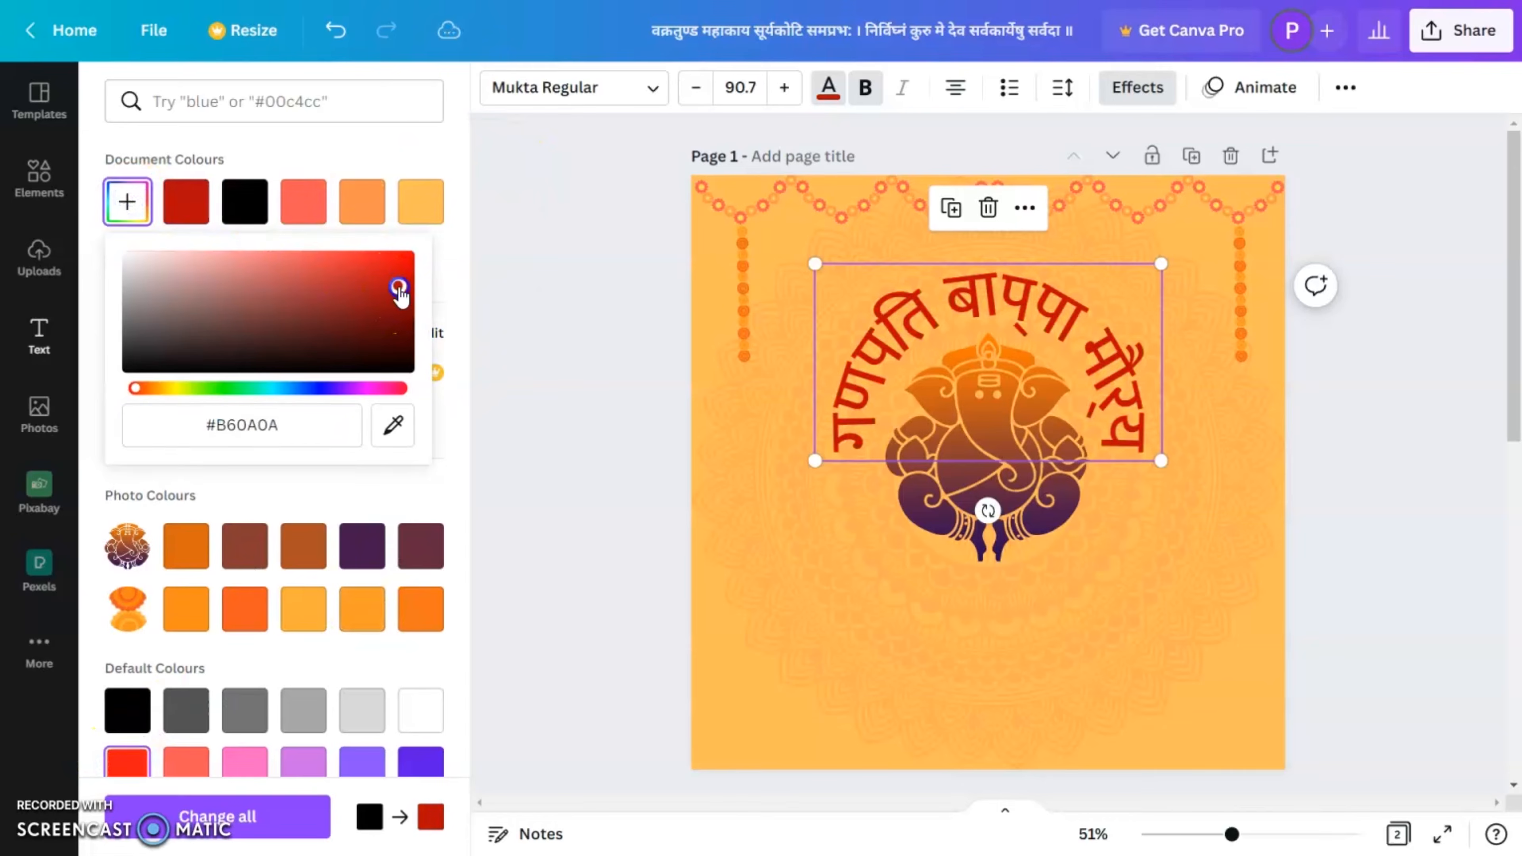
{"action": "left_click", "coordinate": [1388, 507]}
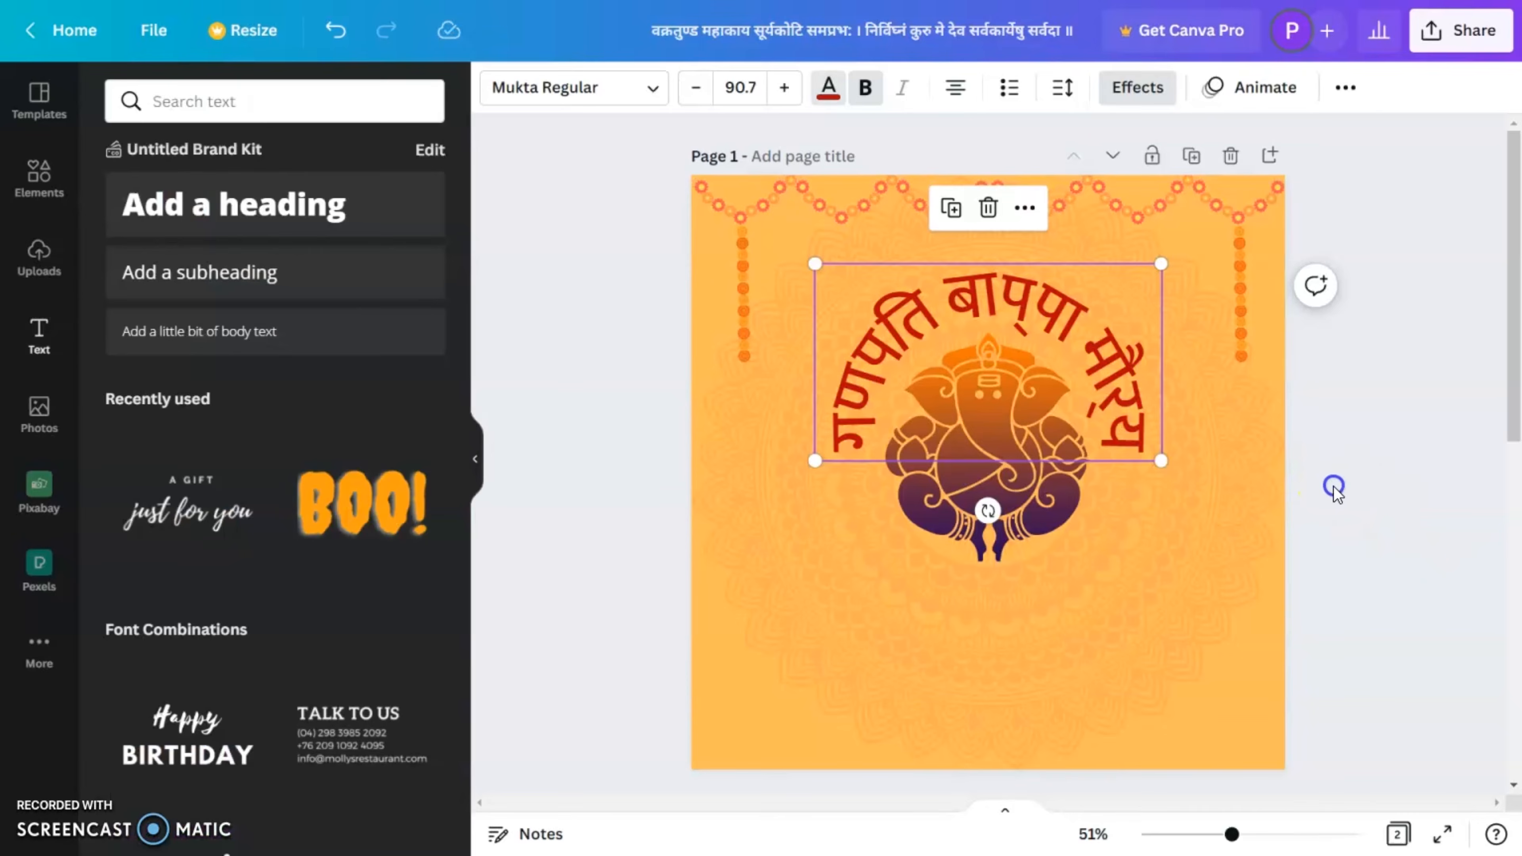
{"action": "left_click", "coordinate": [1127, 407]}
{"action": "left_click_drag", "start_coordinate": [1126, 406], "coordinate": [1123, 407]}
{"action": "left_click", "coordinate": [1331, 524]}
{"action": "left_click", "coordinate": [985, 517]}
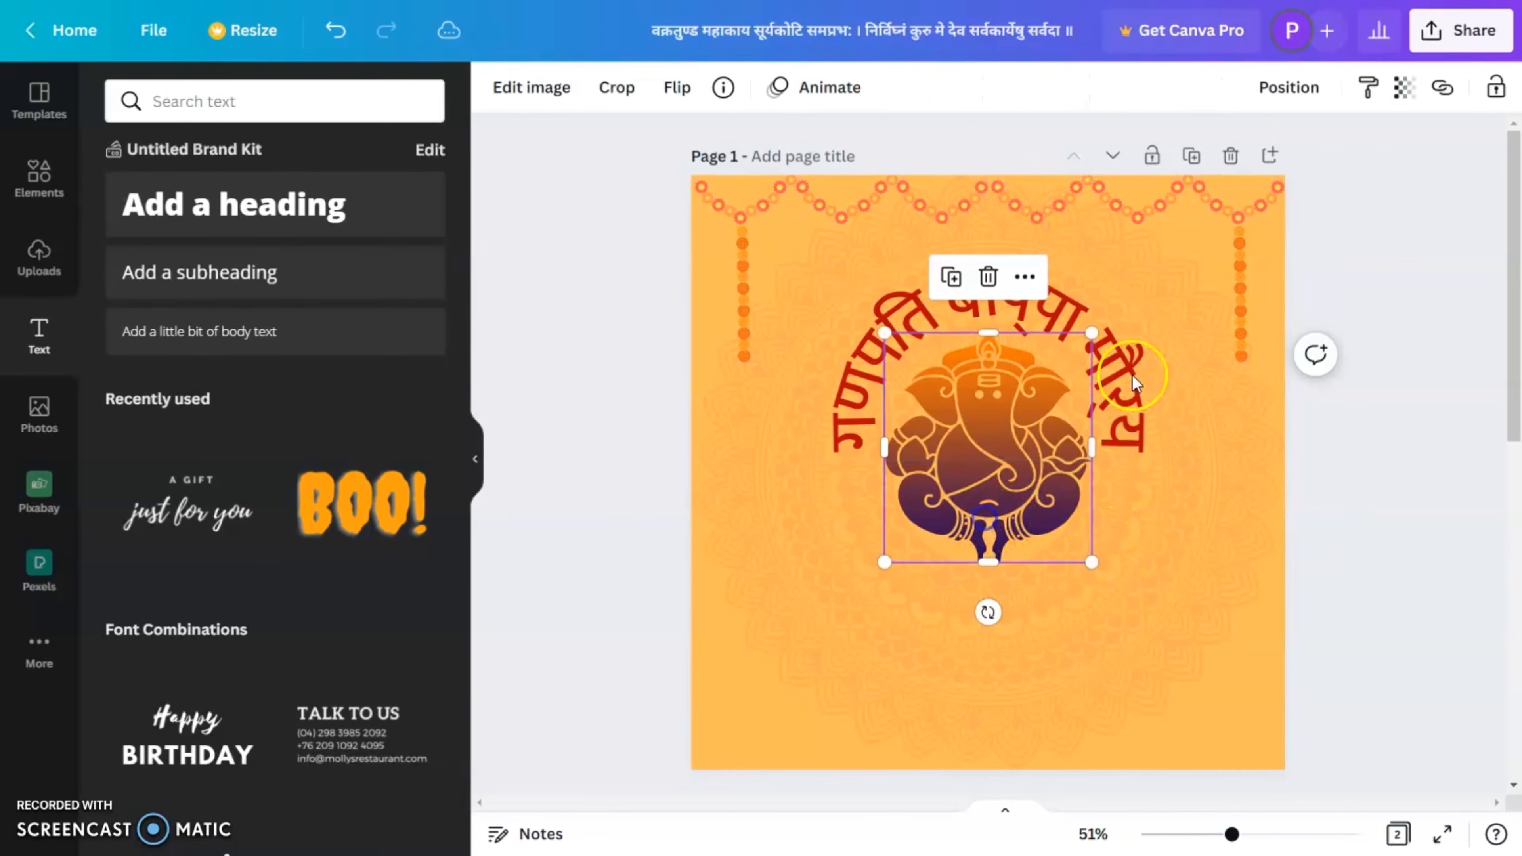
{"action": "left_click", "coordinate": [1290, 90]}
{"action": "left_click", "coordinate": [1390, 434]}
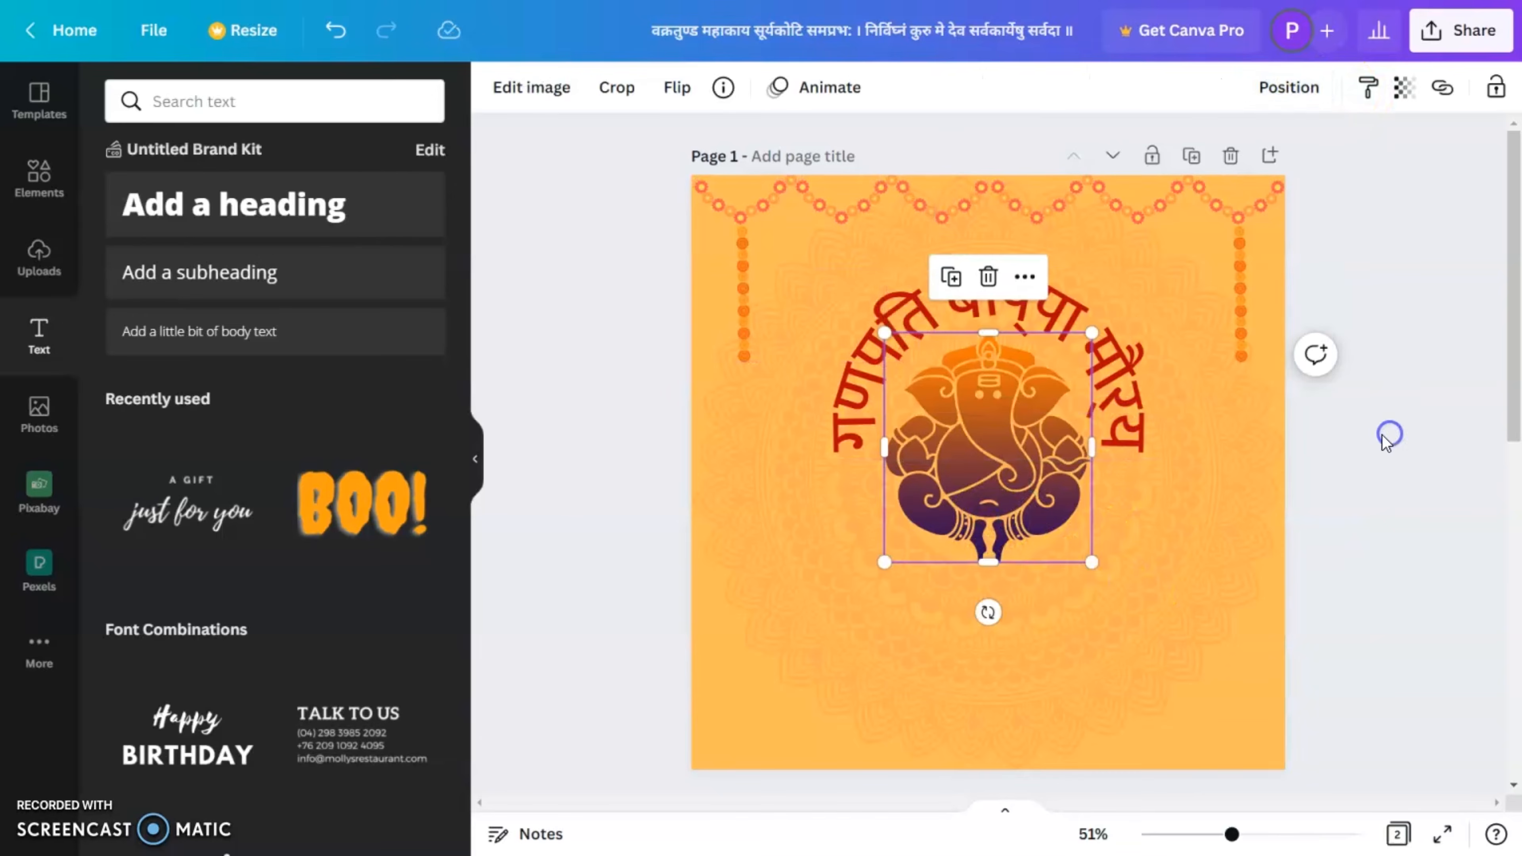
{"action": "left_click", "coordinate": [1118, 420]}
{"action": "left_click", "coordinate": [1372, 458]}
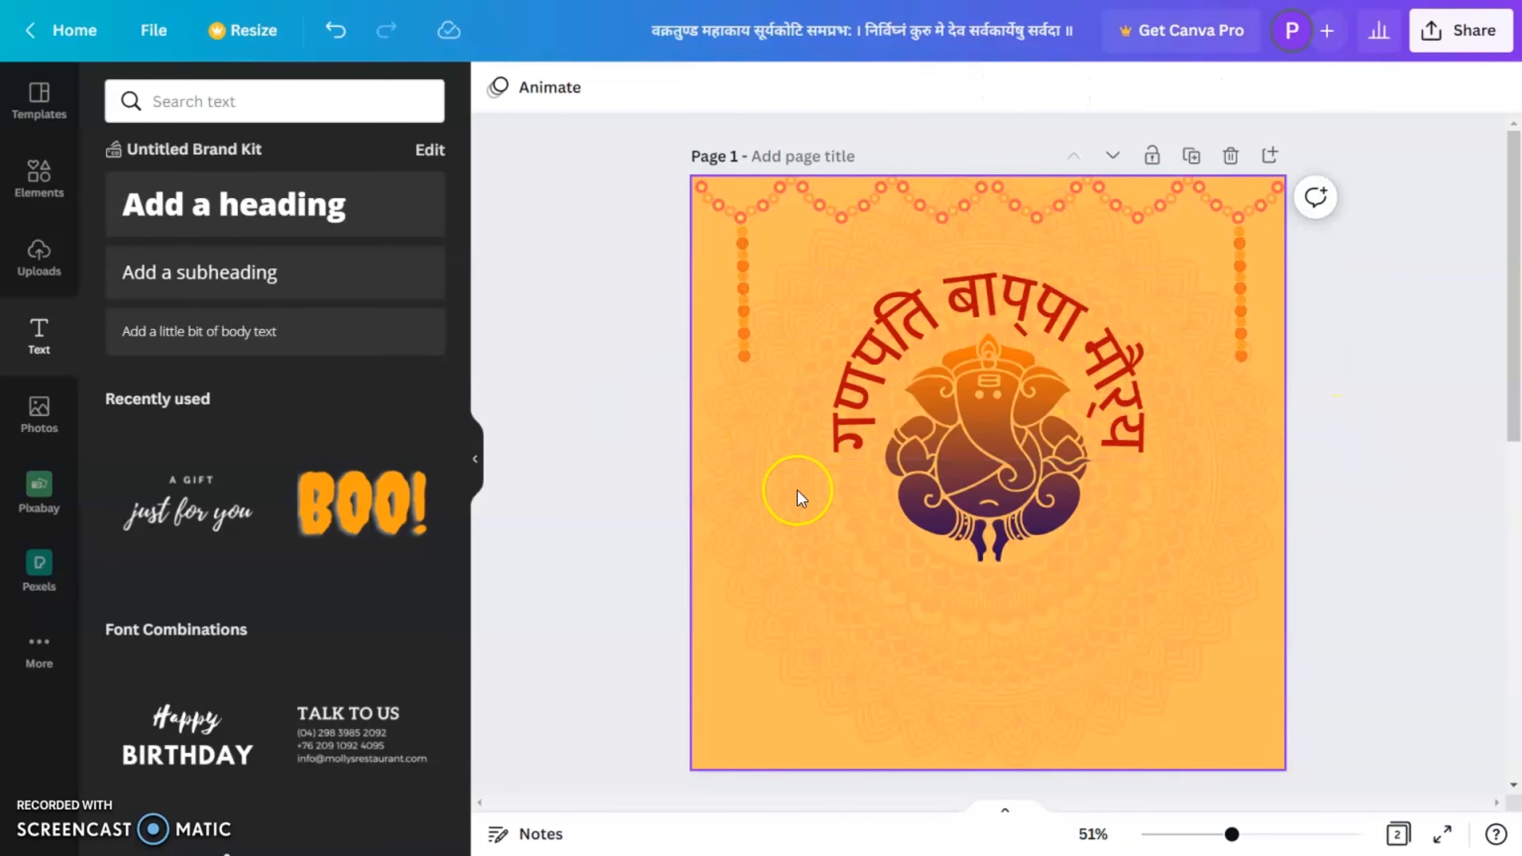
Step: Find a hibiscus element, add the red-orange flower at small size, and place one on each side of the Ganesha's base, with the copy flipped
{"action": "left_click", "coordinate": [38, 180]}
{"action": "left_click", "coordinate": [139, 113]}
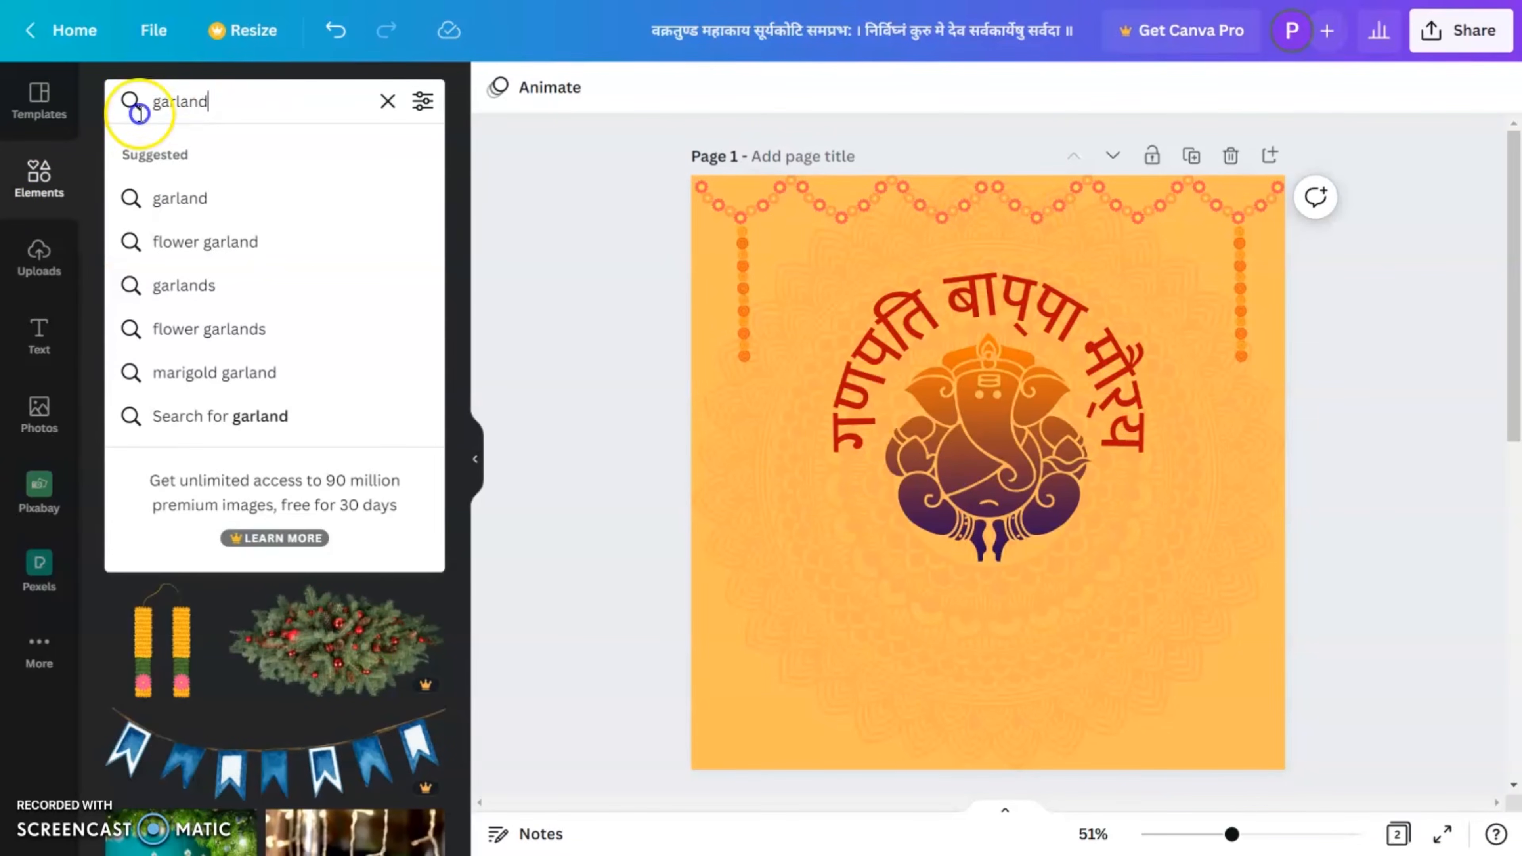
{"action": "type", "text": "hi"}
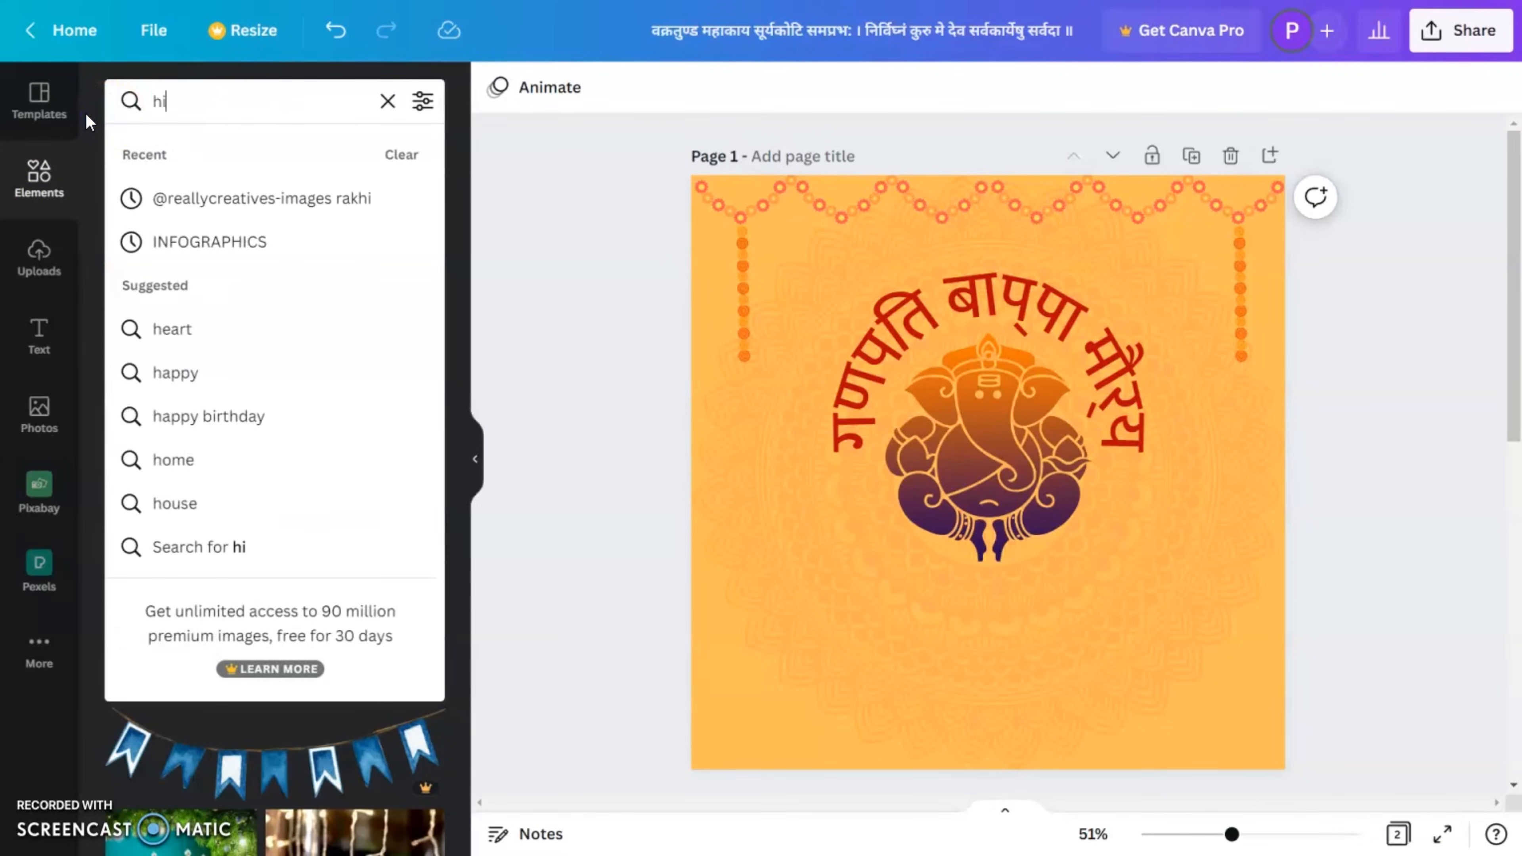
{"action": "type", "text": "biscus"}
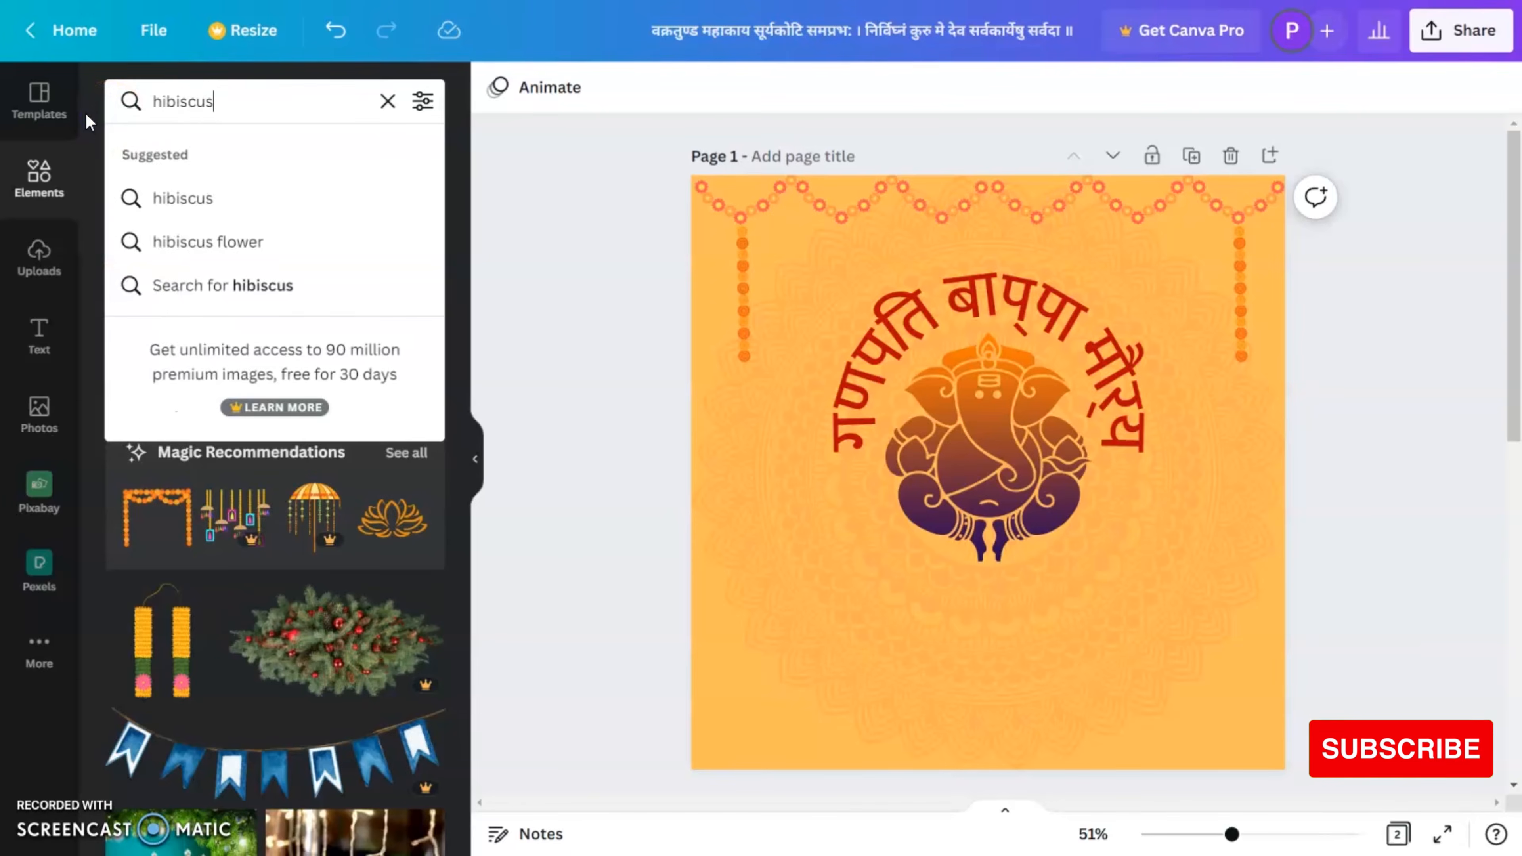
{"action": "key", "text": "Return"}
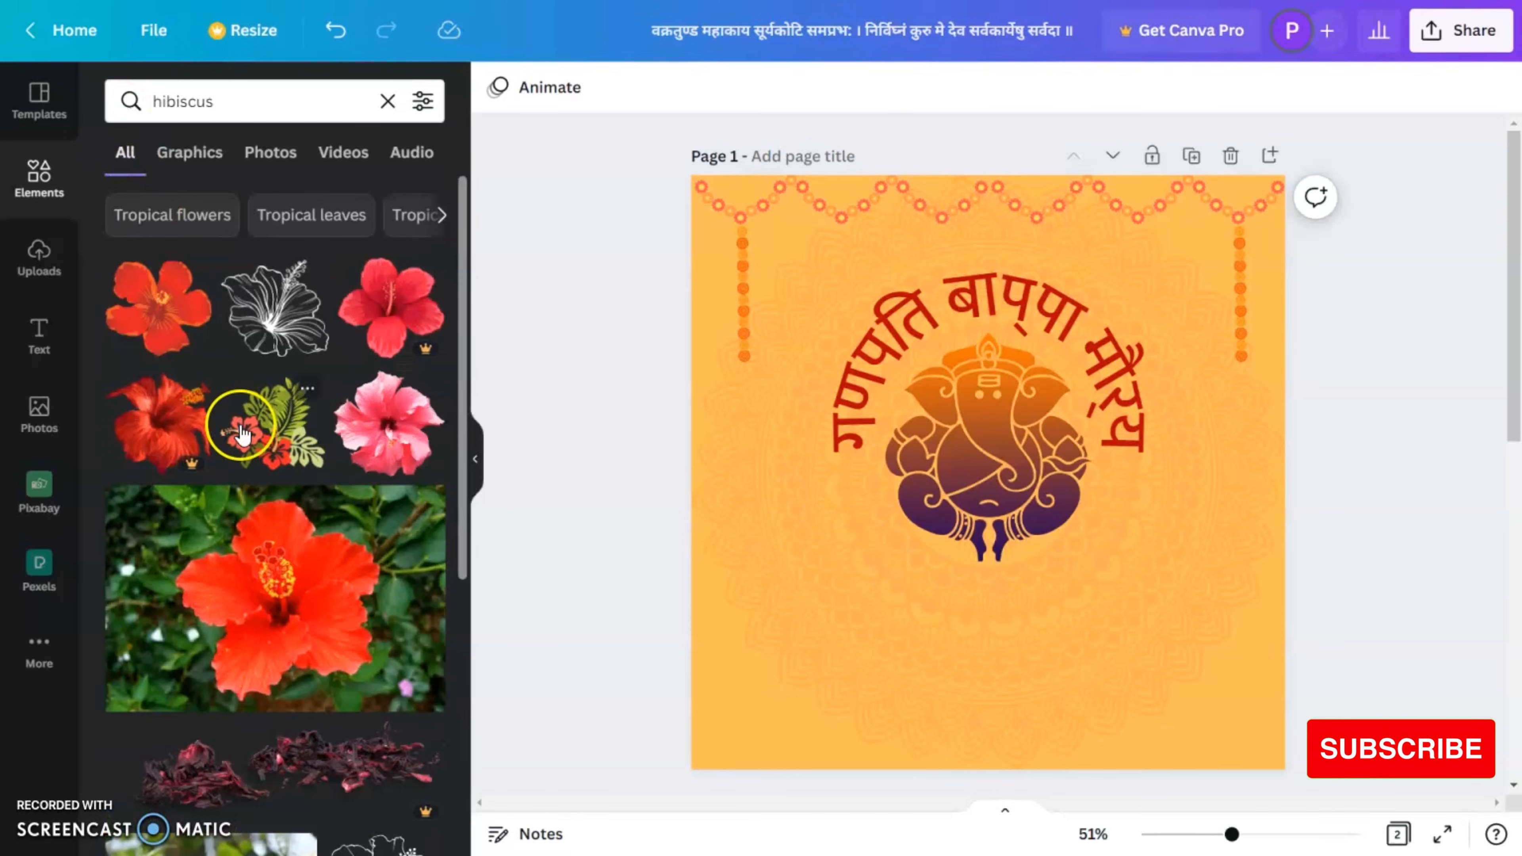
{"action": "left_click", "coordinate": [142, 327]}
{"action": "left_click_drag", "start_coordinate": [1108, 579], "coordinate": [1146, 531]}
{"action": "left_click", "coordinate": [677, 87]}
{"action": "left_click", "coordinate": [758, 144]}
{"action": "left_click", "coordinate": [1372, 543]}
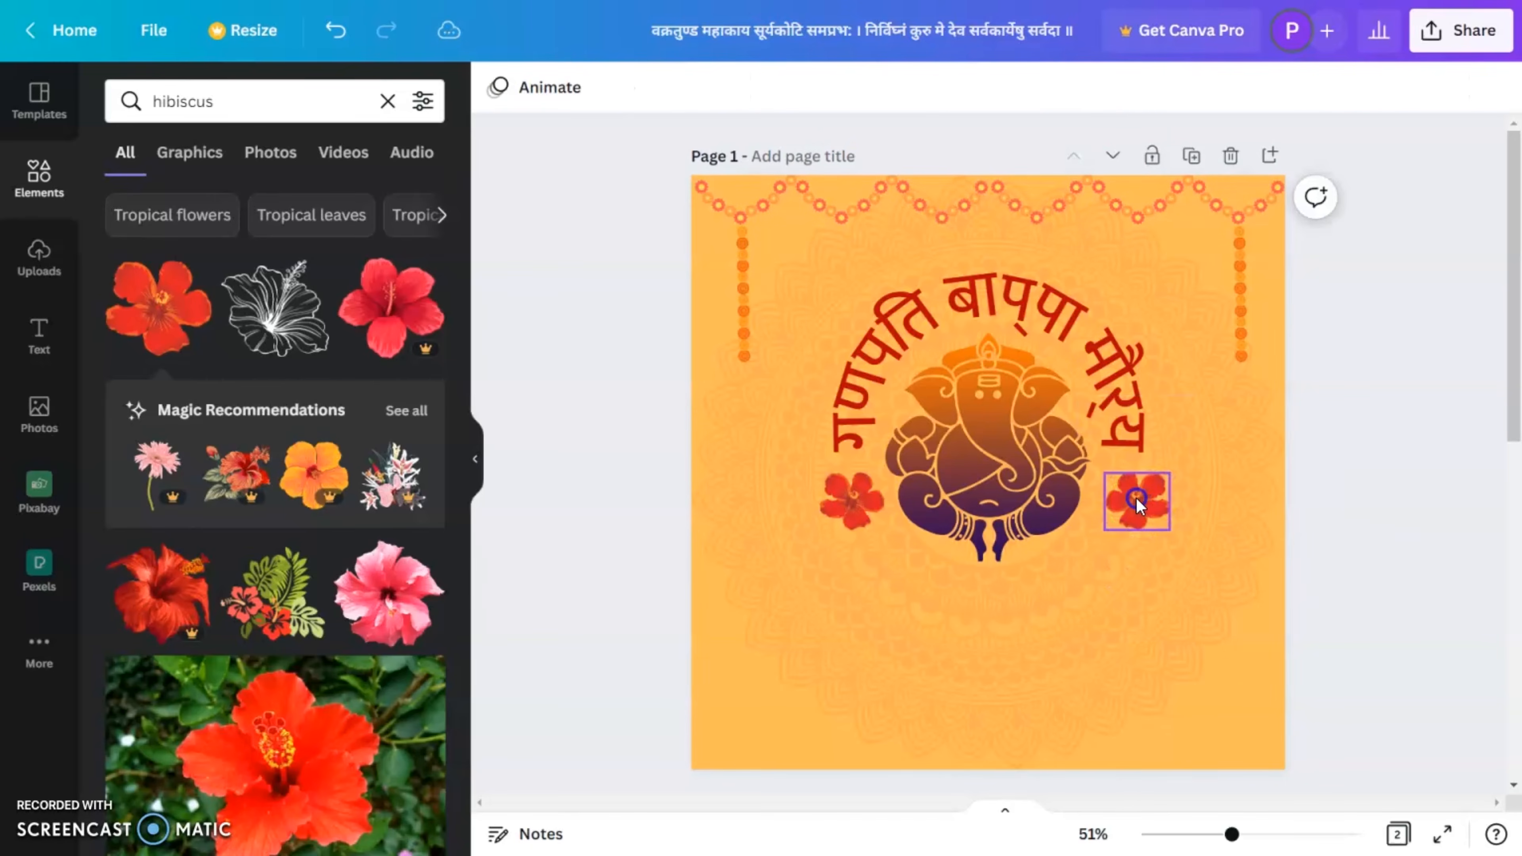
Step: Move the hibiscus on the Ganesha's right-hand side closer to the figure to match the spacing of the other flower
{"action": "left_click", "coordinate": [1137, 509]}
{"action": "left_click", "coordinate": [1345, 558]}
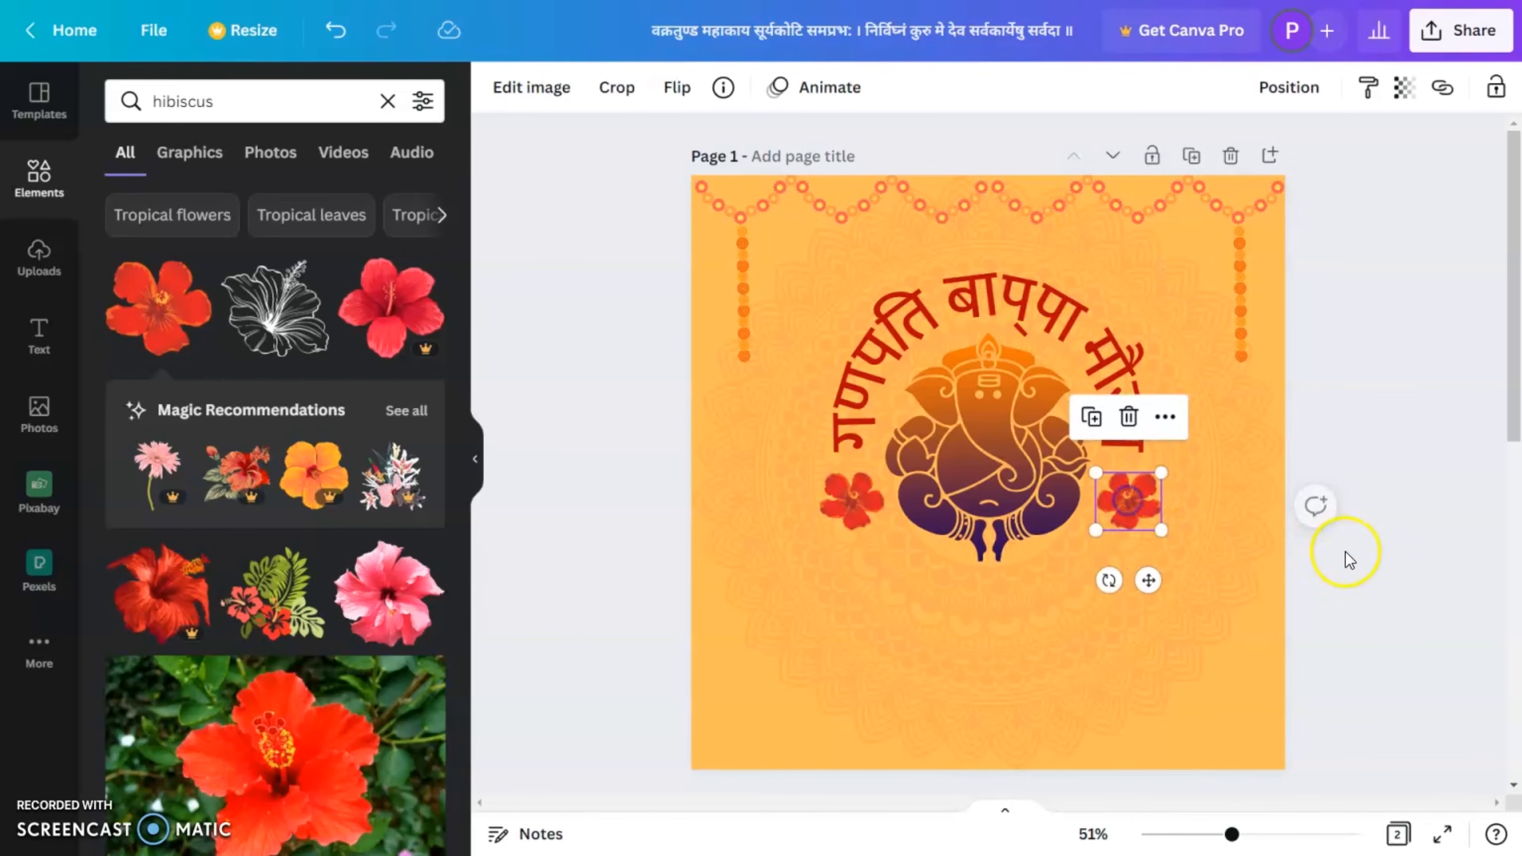
{"action": "left_click_drag", "start_coordinate": [1122, 516], "coordinate": [1112, 508]}
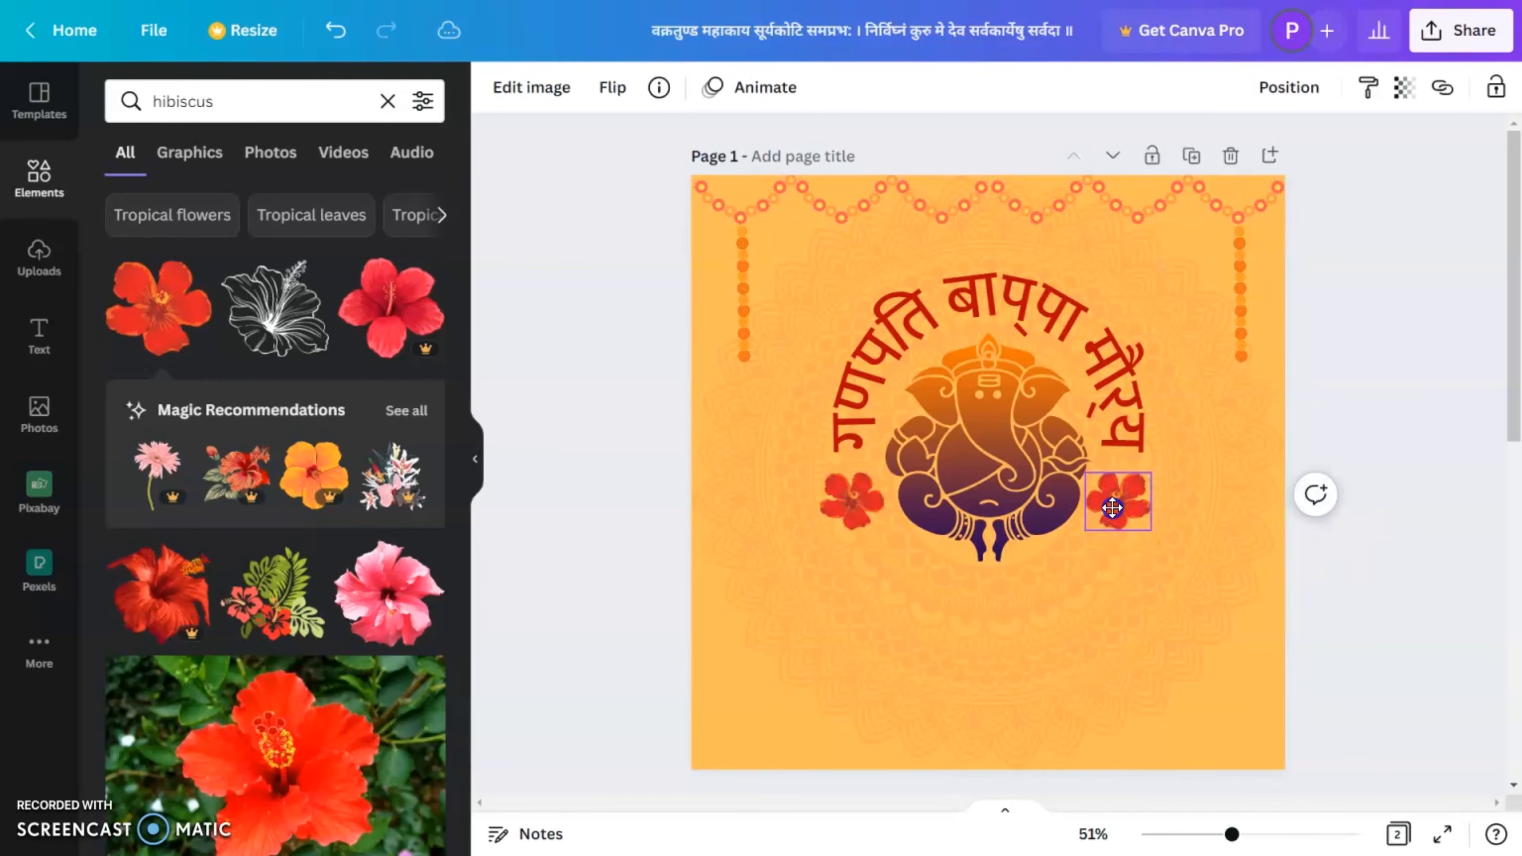
{"action": "left_click", "coordinate": [1393, 586]}
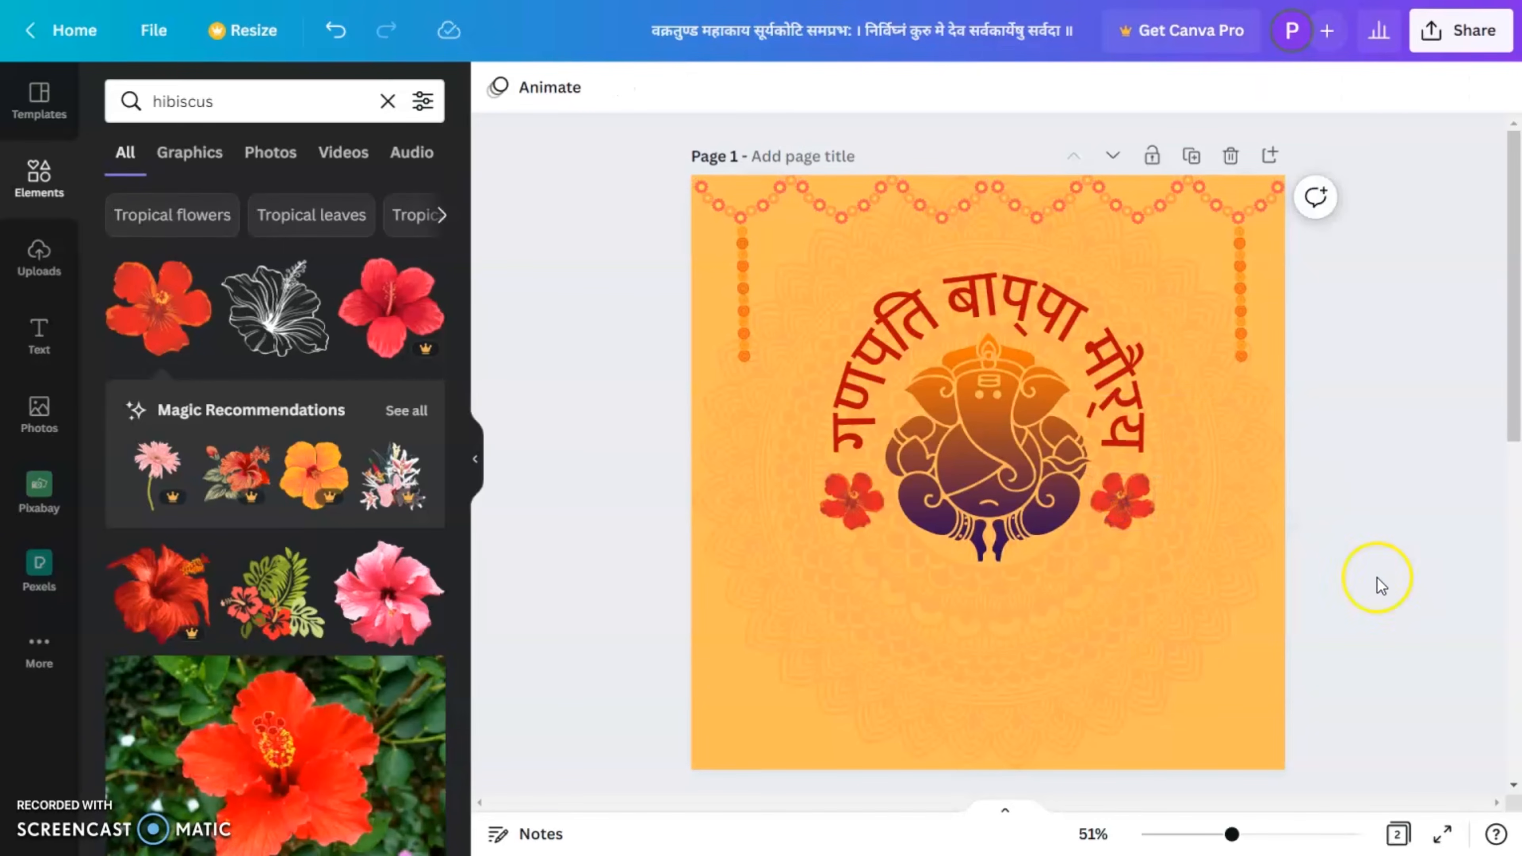
Step: Add a new default heading text box and move it below the Ganesha graphic
{"action": "left_click", "coordinate": [387, 102]}
{"action": "left_click", "coordinate": [39, 336]}
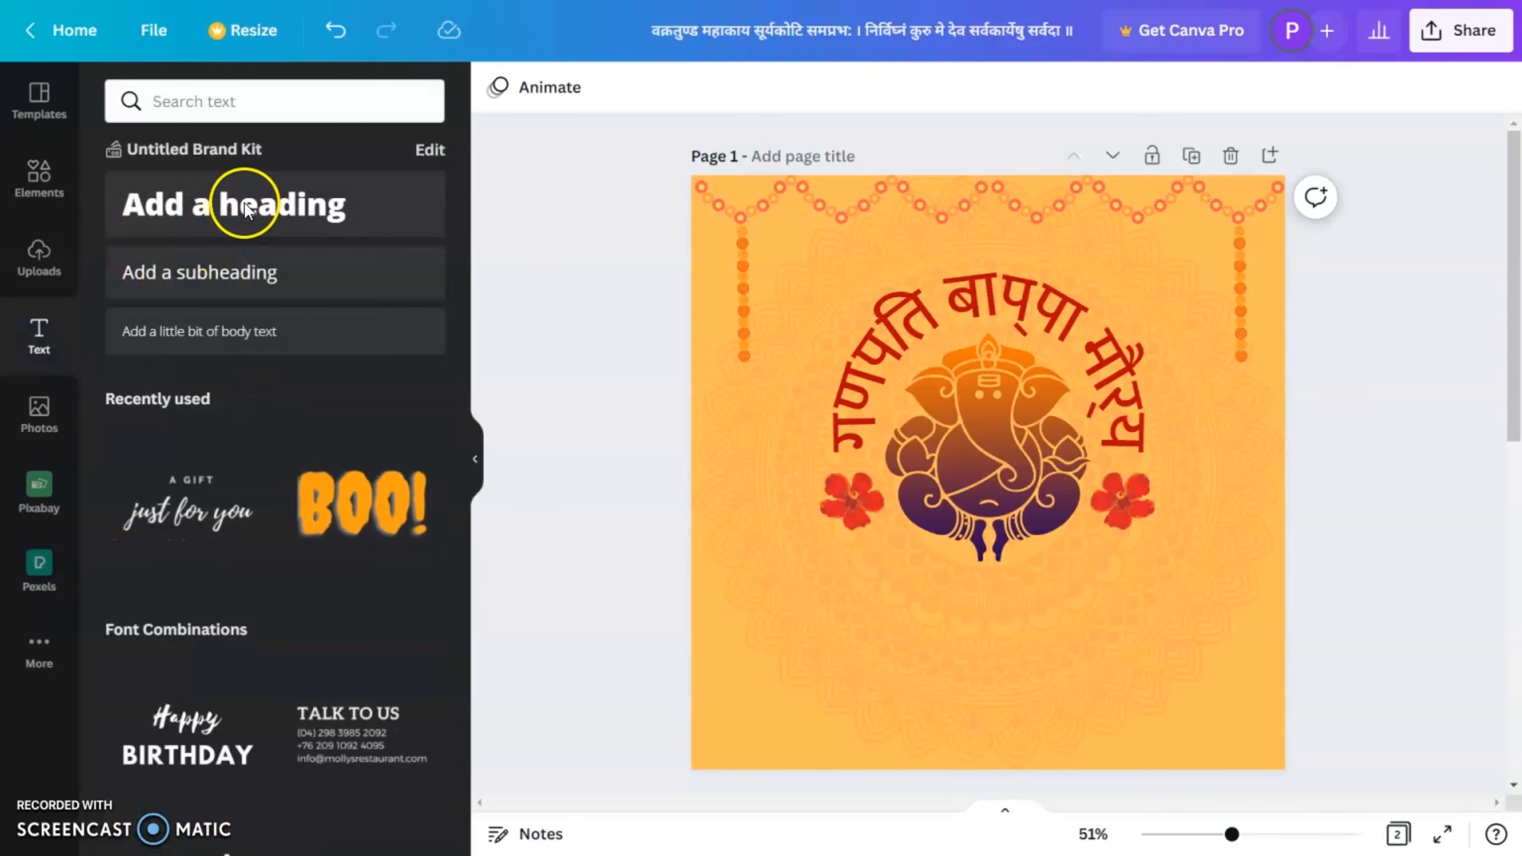
{"action": "left_click", "coordinate": [246, 209]}
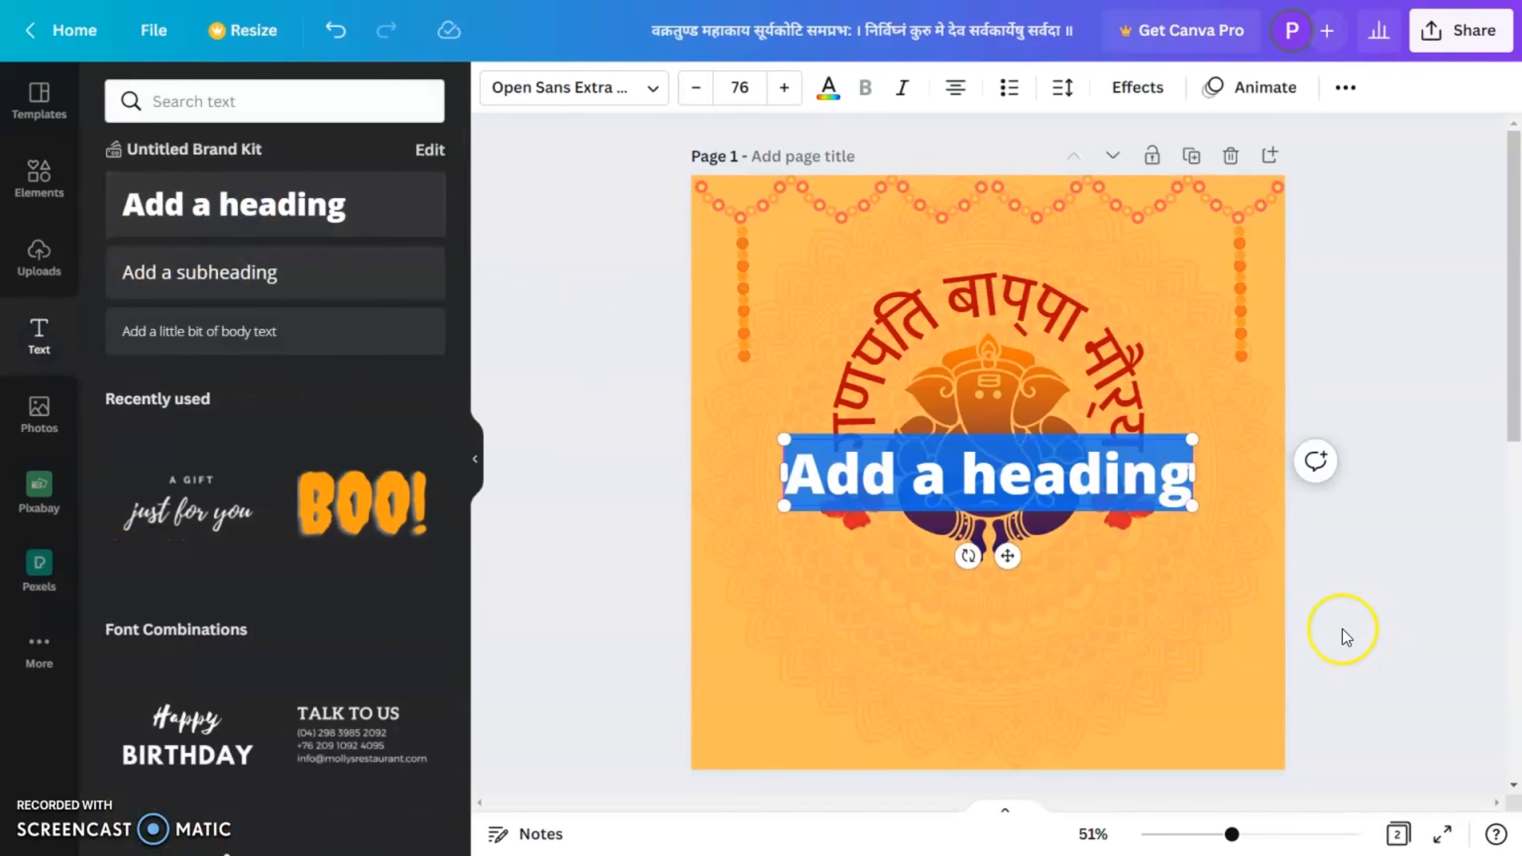
{"action": "left_click_drag", "start_coordinate": [1007, 555], "coordinate": [1029, 709]}
Step: Copy the two-line Devanagari mantra from page 2 and paste it over the placeholder heading on page 1
{"action": "scroll", "coordinate": [1336, 660], "scroll_direction": "down", "scroll_amount": 6}
{"action": "left_click", "coordinate": [899, 527]}
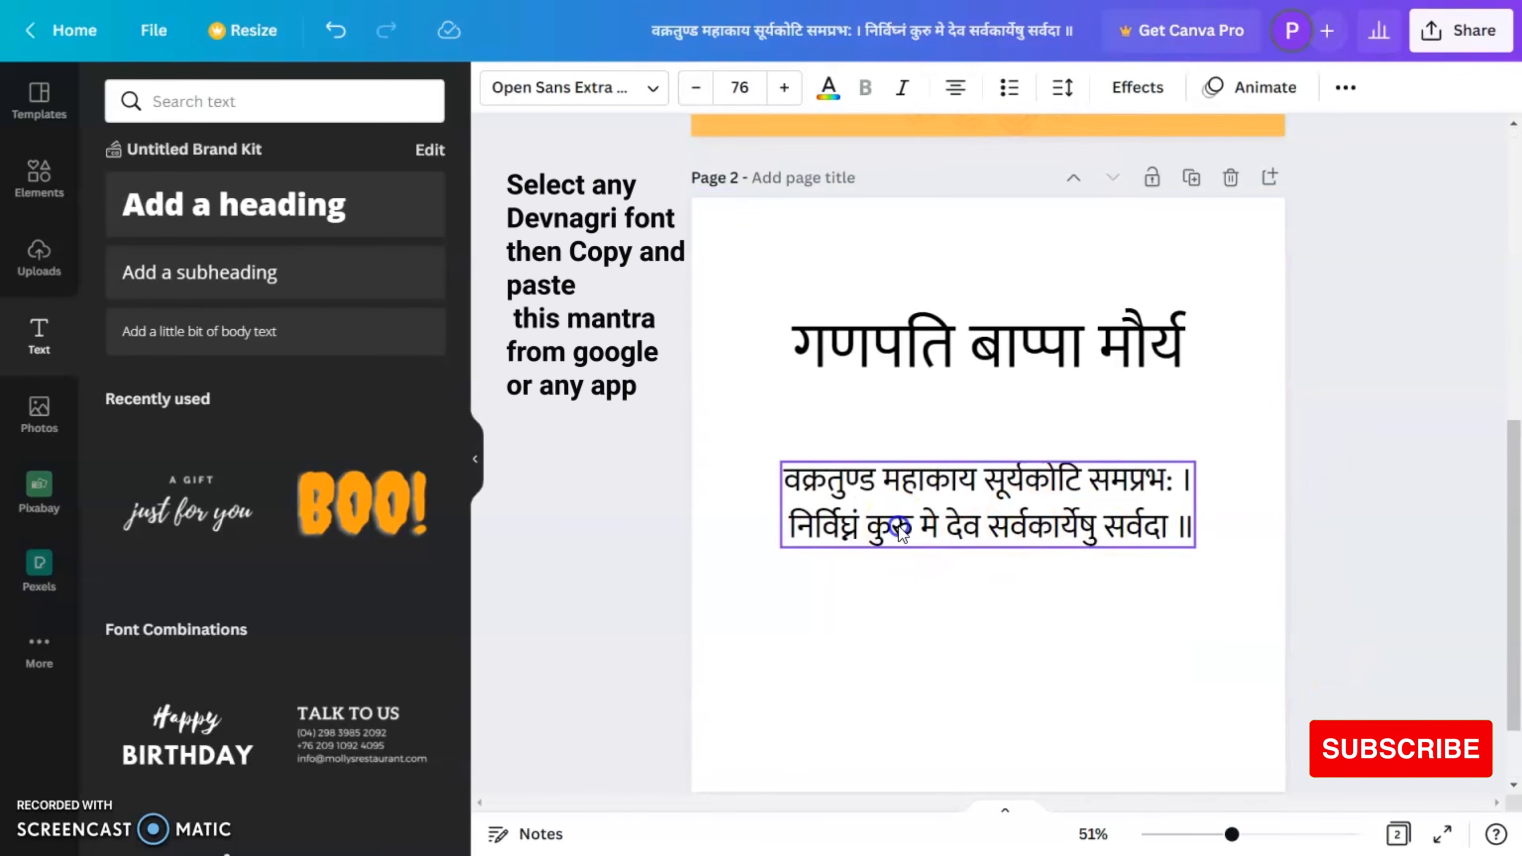
{"action": "triple_click", "coordinate": [899, 528]}
{"action": "key", "text": "ctrl+a"}
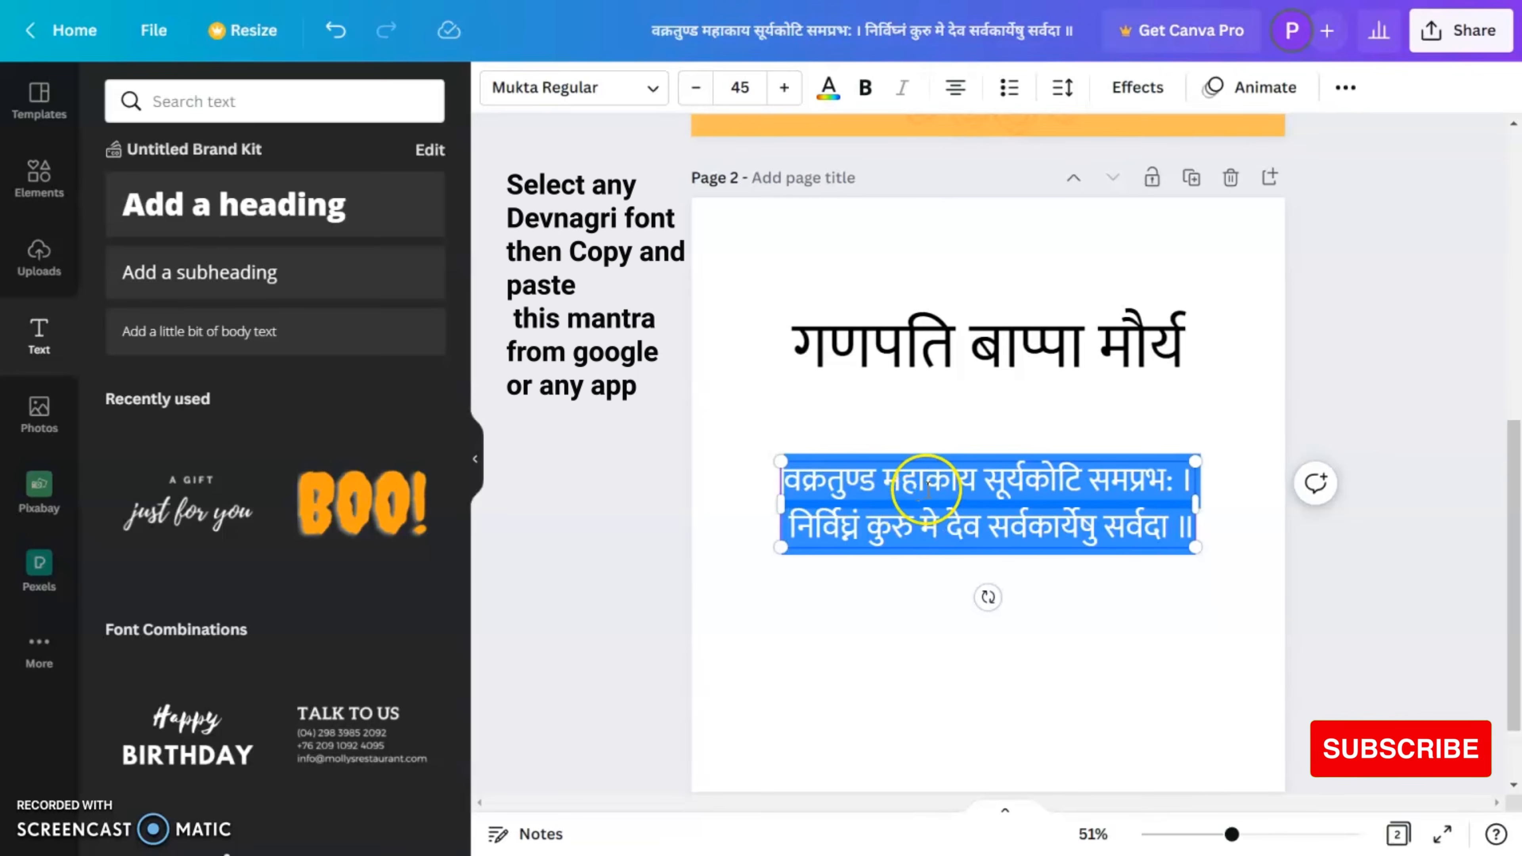
{"action": "scroll", "coordinate": [1122, 521], "scroll_direction": "up", "scroll_amount": 6}
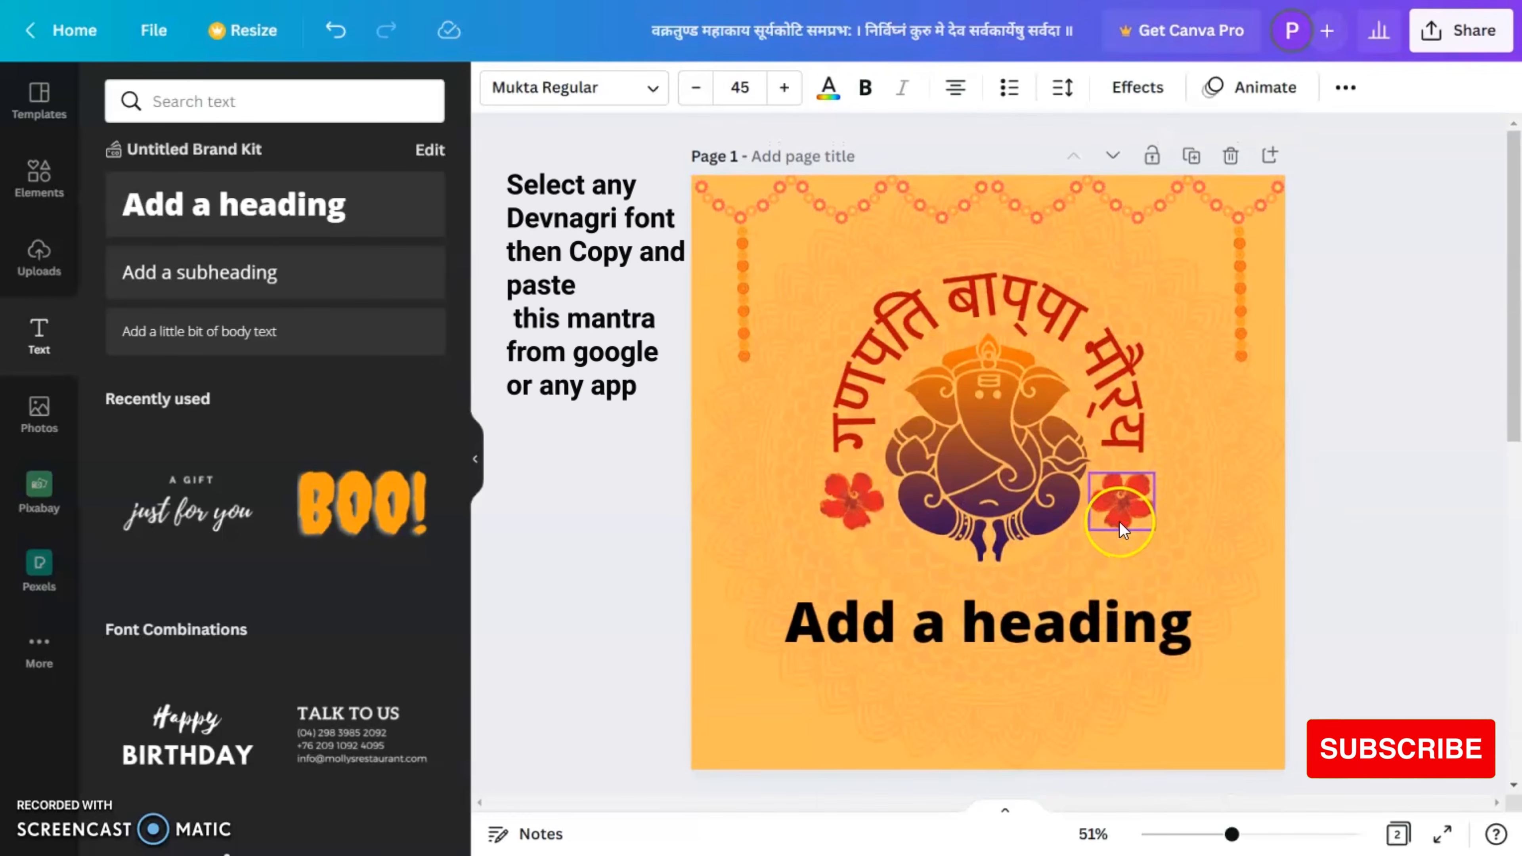
{"action": "double_click", "coordinate": [970, 617]}
{"action": "key", "text": "ctrl+a"}
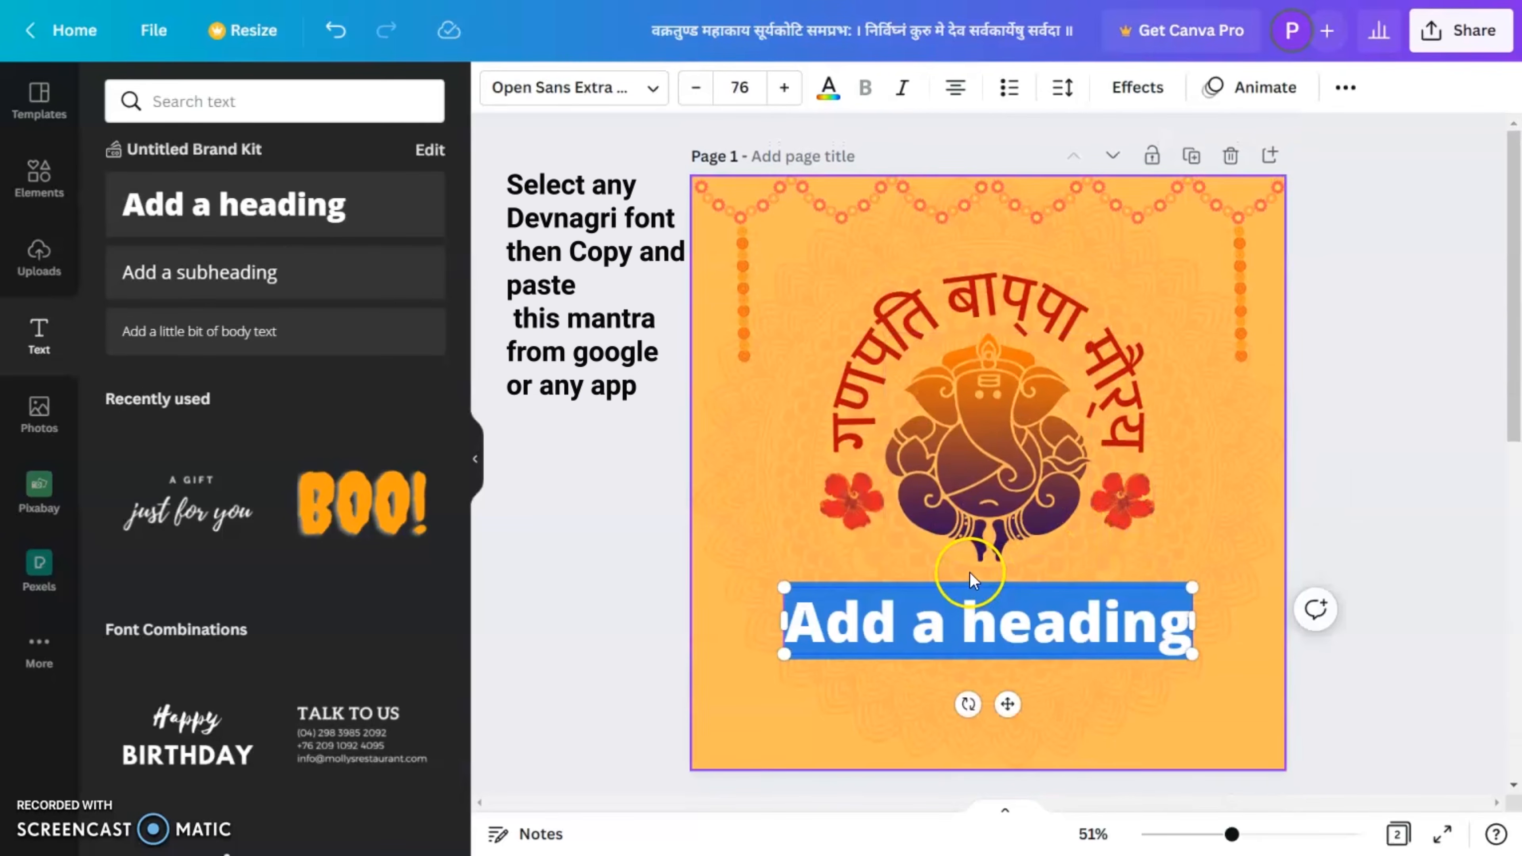
{"action": "key", "text": "ctrl+v"}
Step: Set the mantra text to size 32, scale its box up slightly and centre it below the Ganesha
{"action": "key", "text": "ctrl+a"}
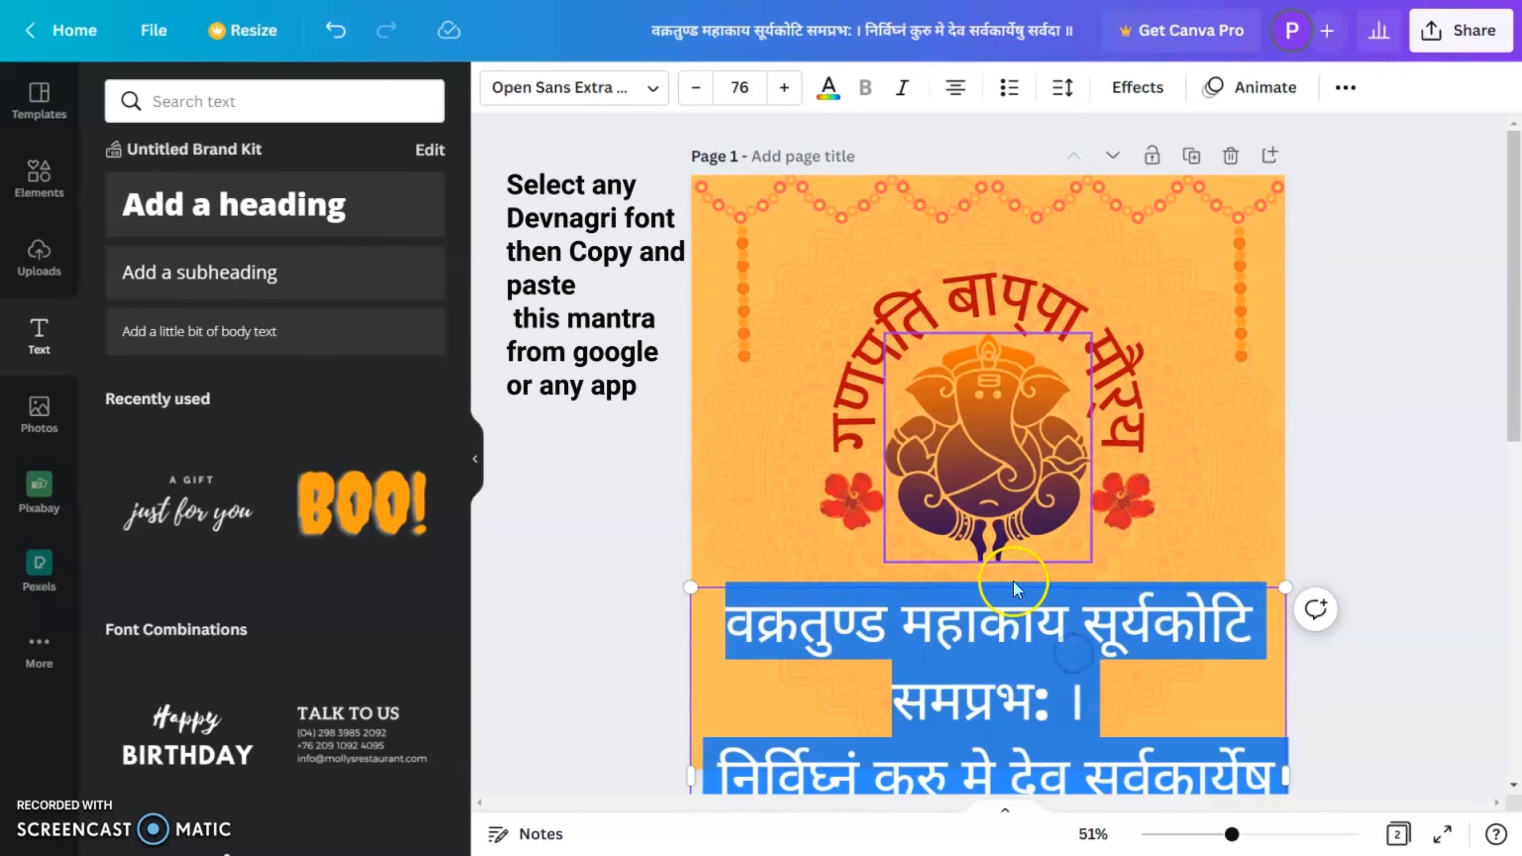
{"action": "left_click", "coordinate": [763, 89]}
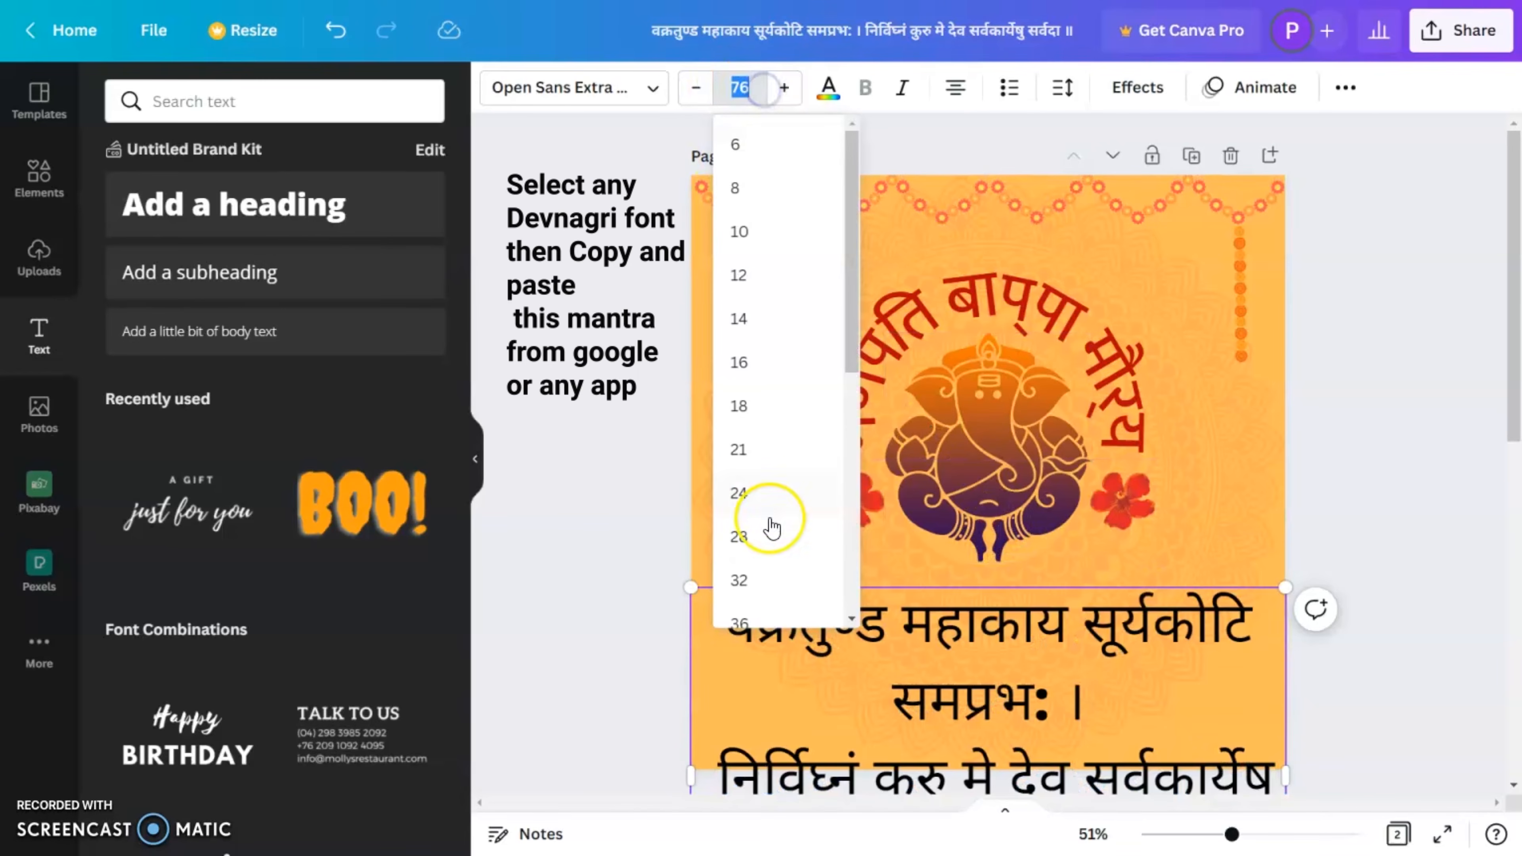
{"action": "left_click", "coordinate": [760, 592]}
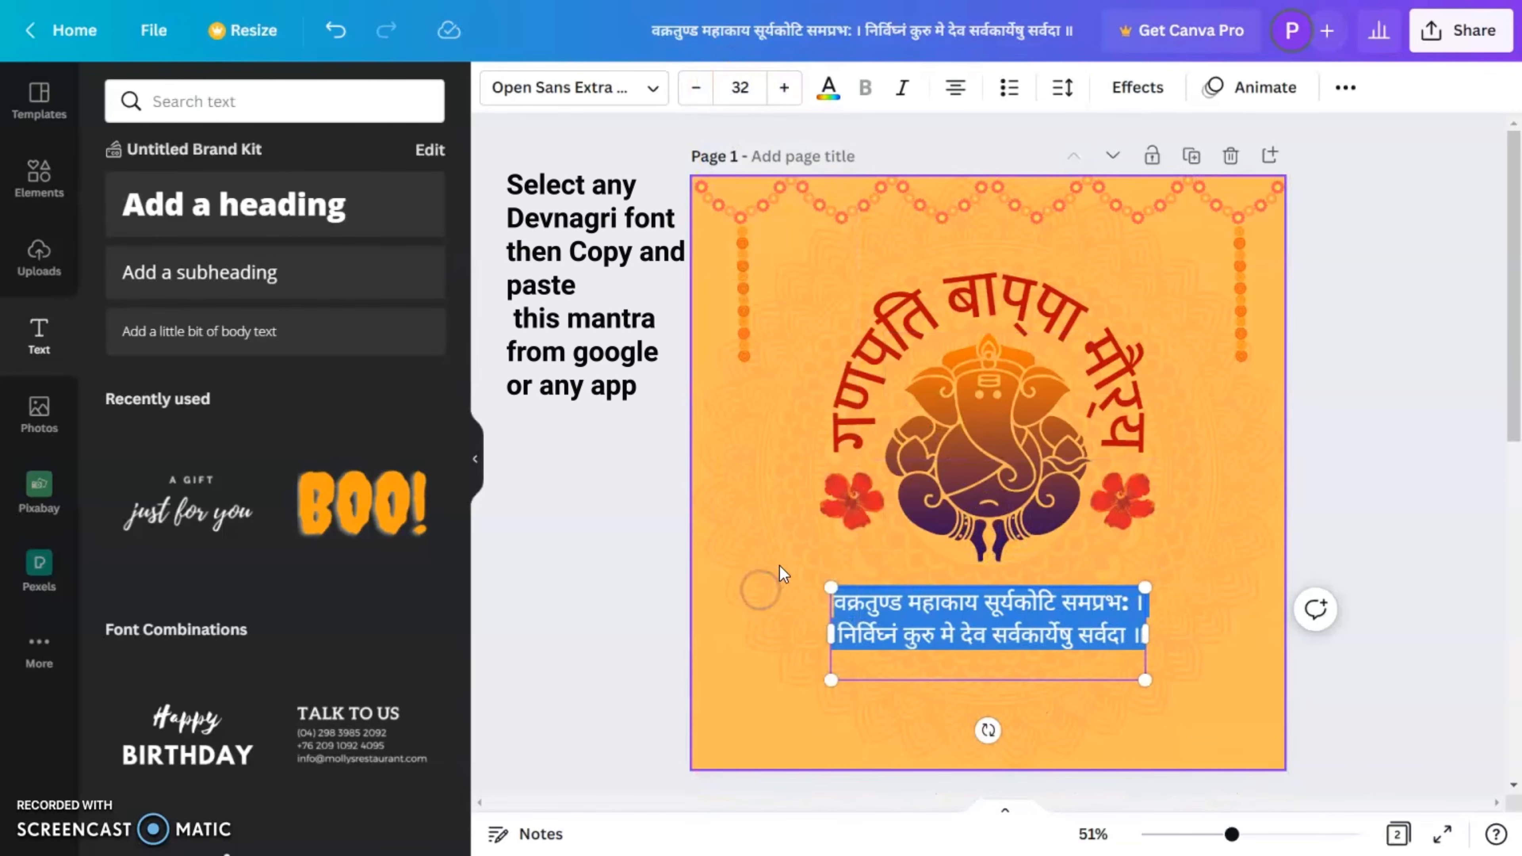
{"action": "left_click", "coordinate": [1137, 644]}
{"action": "left_click_drag", "start_coordinate": [1145, 650], "coordinate": [1172, 680]}
{"action": "left_click", "coordinate": [1326, 487]}
{"action": "mouse_move", "coordinate": [910, 621]}
{"action": "left_mouse_down"}
{"action": "mouse_move", "coordinate": [918, 688]}
{"action": "mouse_move", "coordinate": [933, 620]}
{"action": "left_mouse_up"}
{"action": "left_click", "coordinate": [1348, 553]}
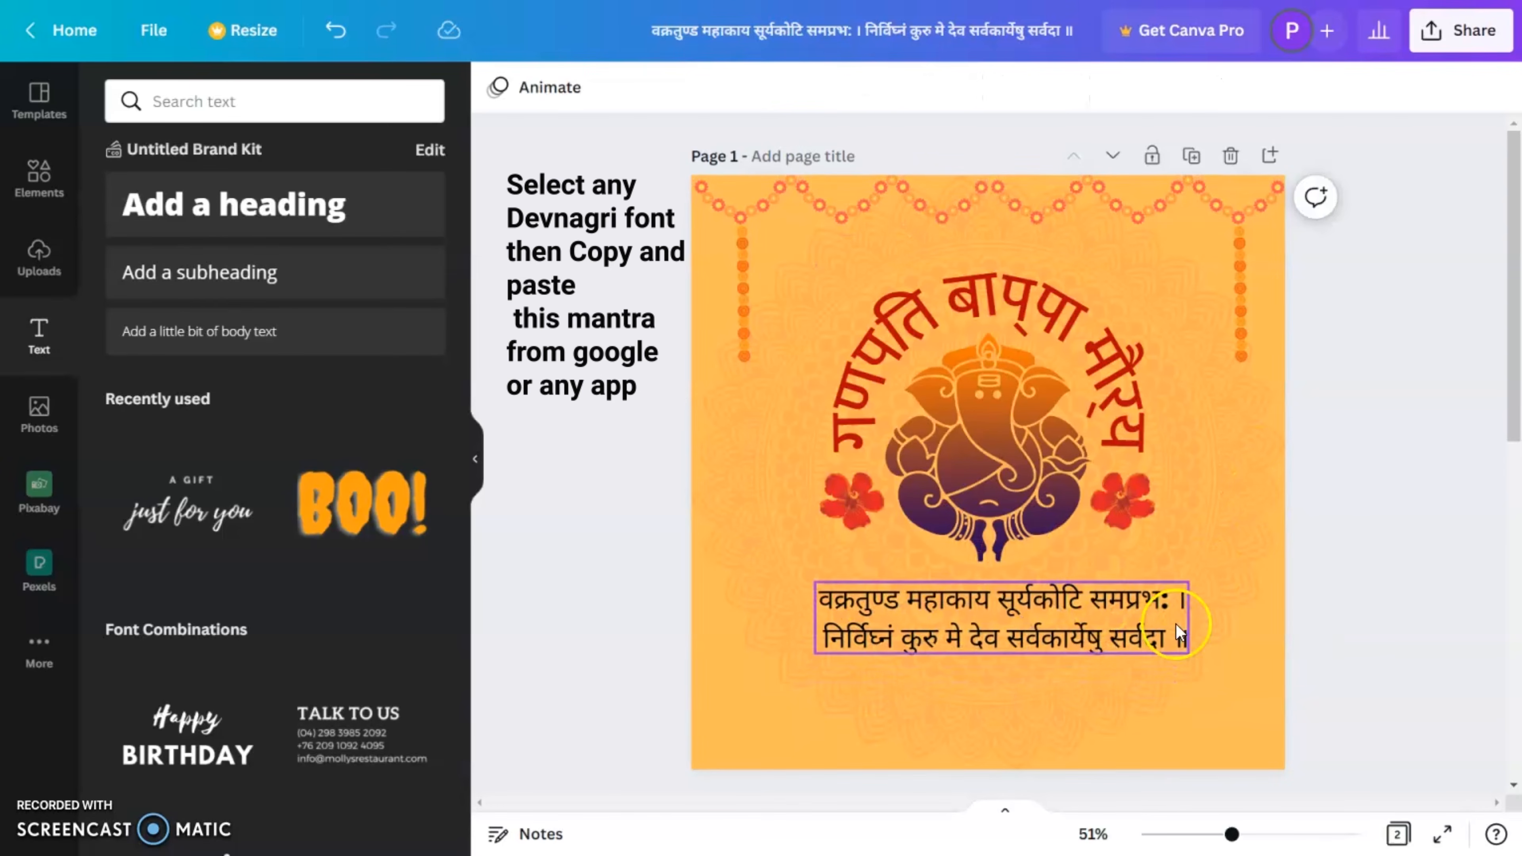
Step: Add a plain straight line between the Ganesha and the mantra and stretch it slightly wider than the text
{"action": "left_click", "coordinate": [38, 258]}
{"action": "left_click", "coordinate": [37, 180]}
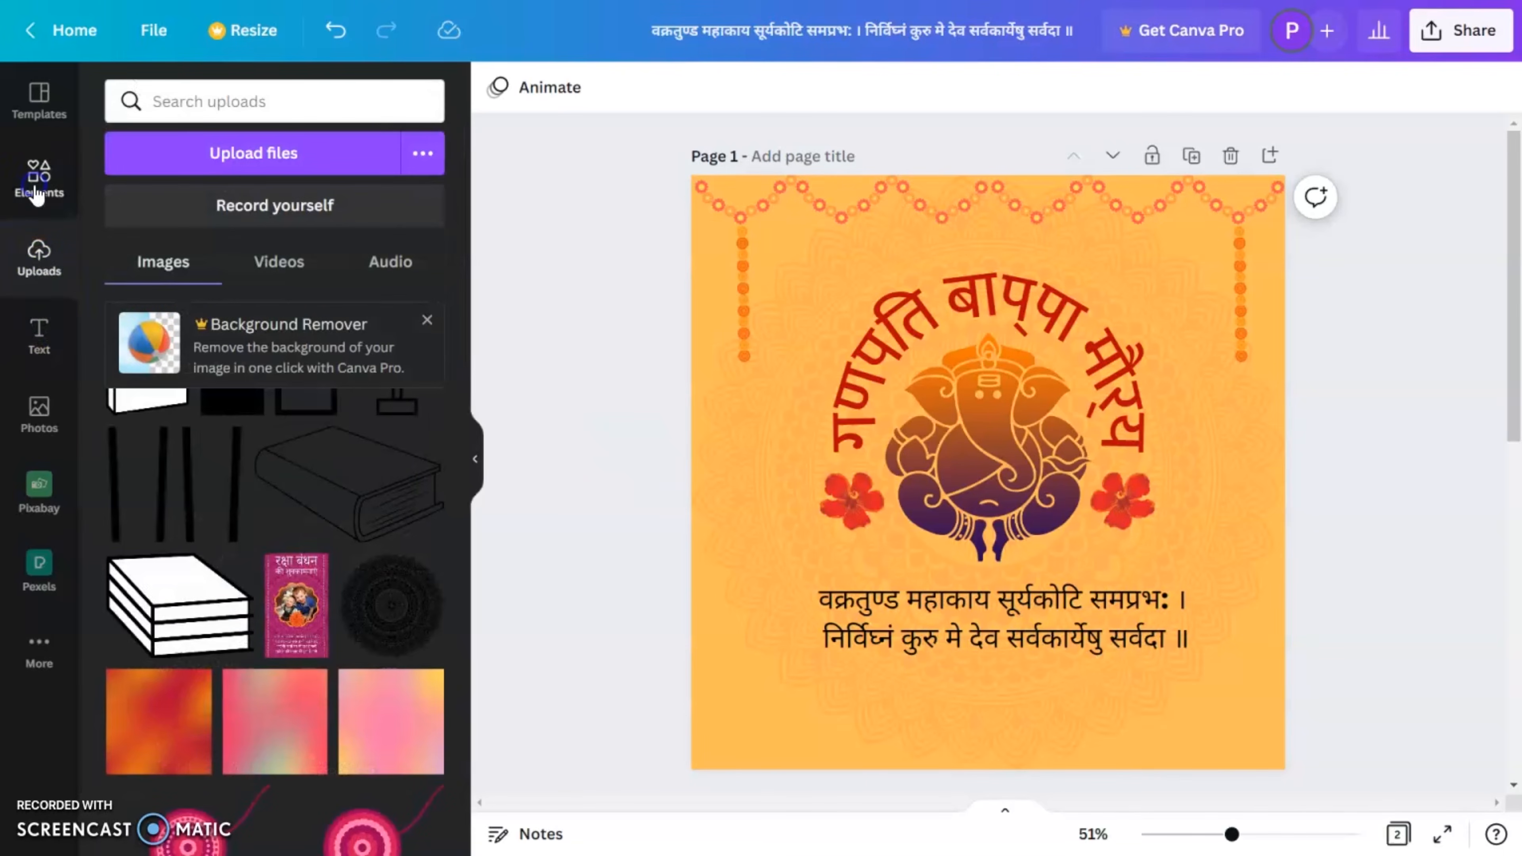
{"action": "left_click", "coordinate": [278, 419]}
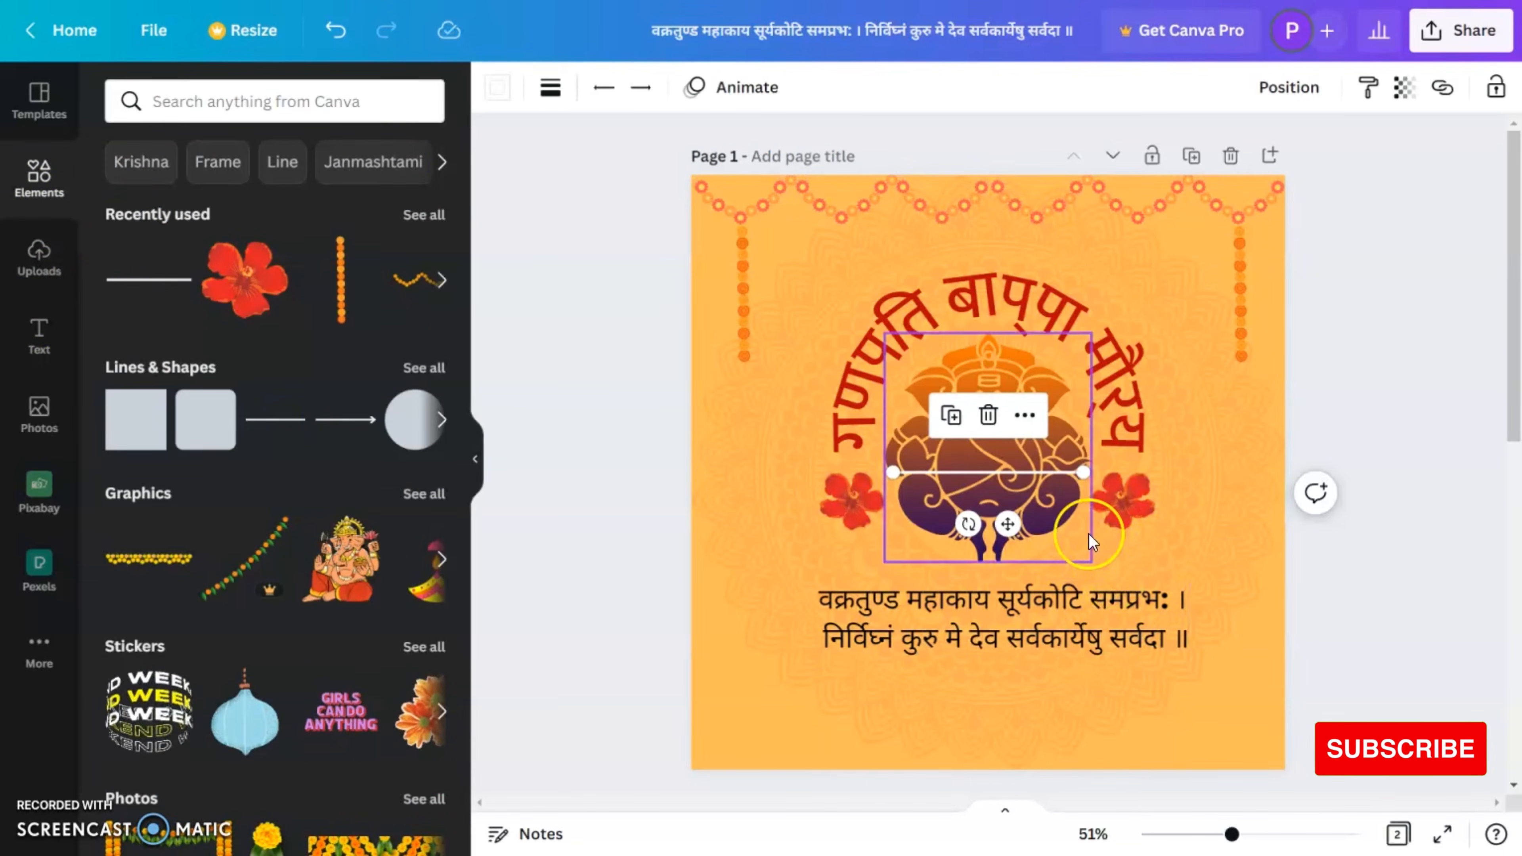
{"action": "left_click_drag", "start_coordinate": [1007, 523], "coordinate": [1008, 624]}
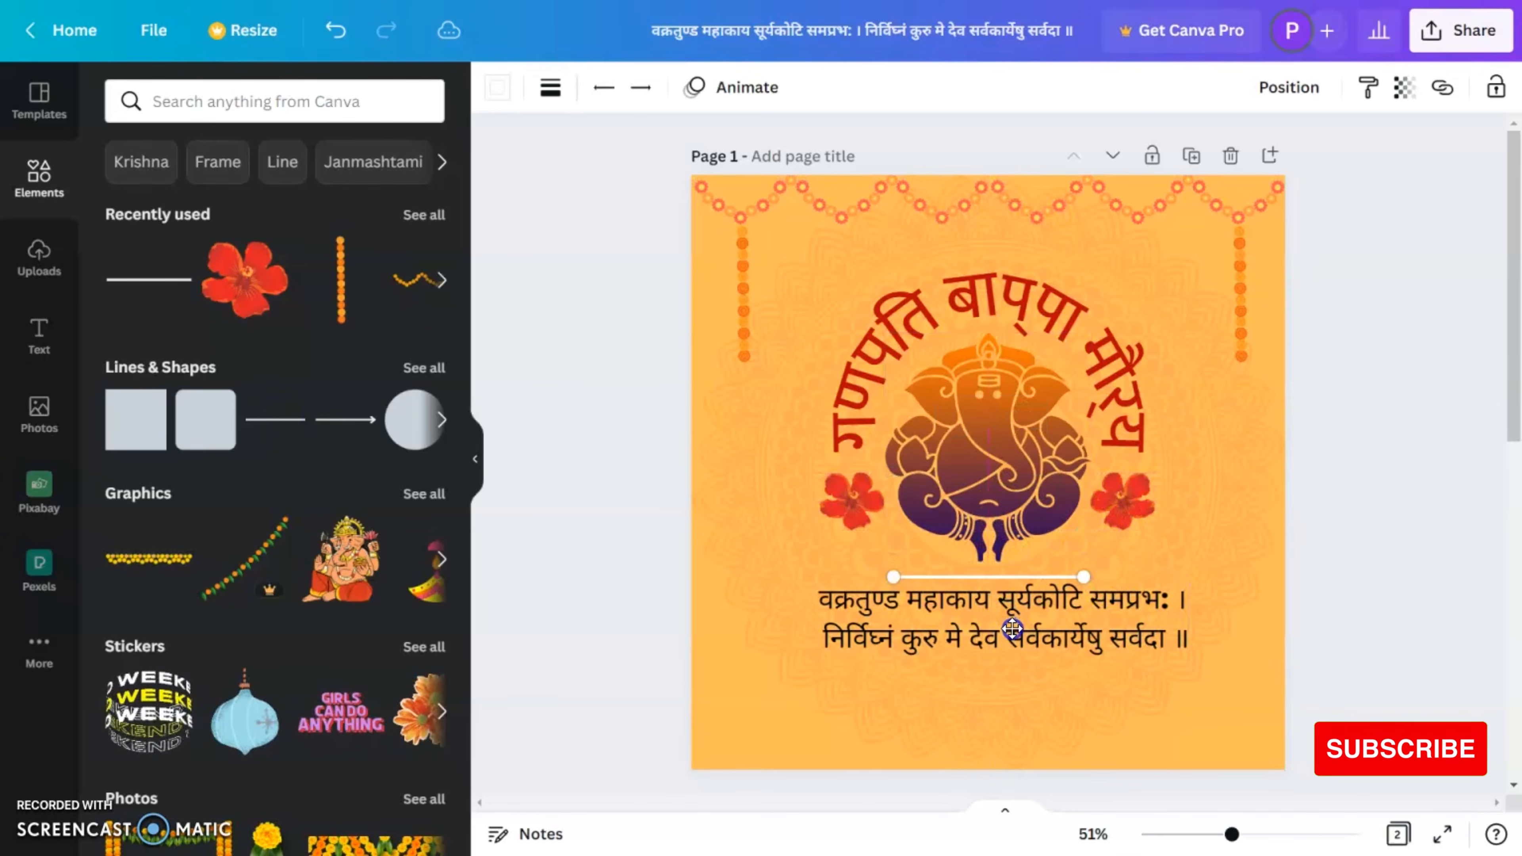
{"action": "left_click_drag", "start_coordinate": [1084, 579], "coordinate": [1226, 576]}
{"action": "left_click_drag", "start_coordinate": [889, 576], "coordinate": [779, 580]}
{"action": "left_click_drag", "start_coordinate": [1226, 578], "coordinate": [1203, 580]}
Step: Recolour the line above the mantra with the dark red document colour
{"action": "left_click", "coordinate": [550, 90]}
{"action": "left_click", "coordinate": [498, 88]}
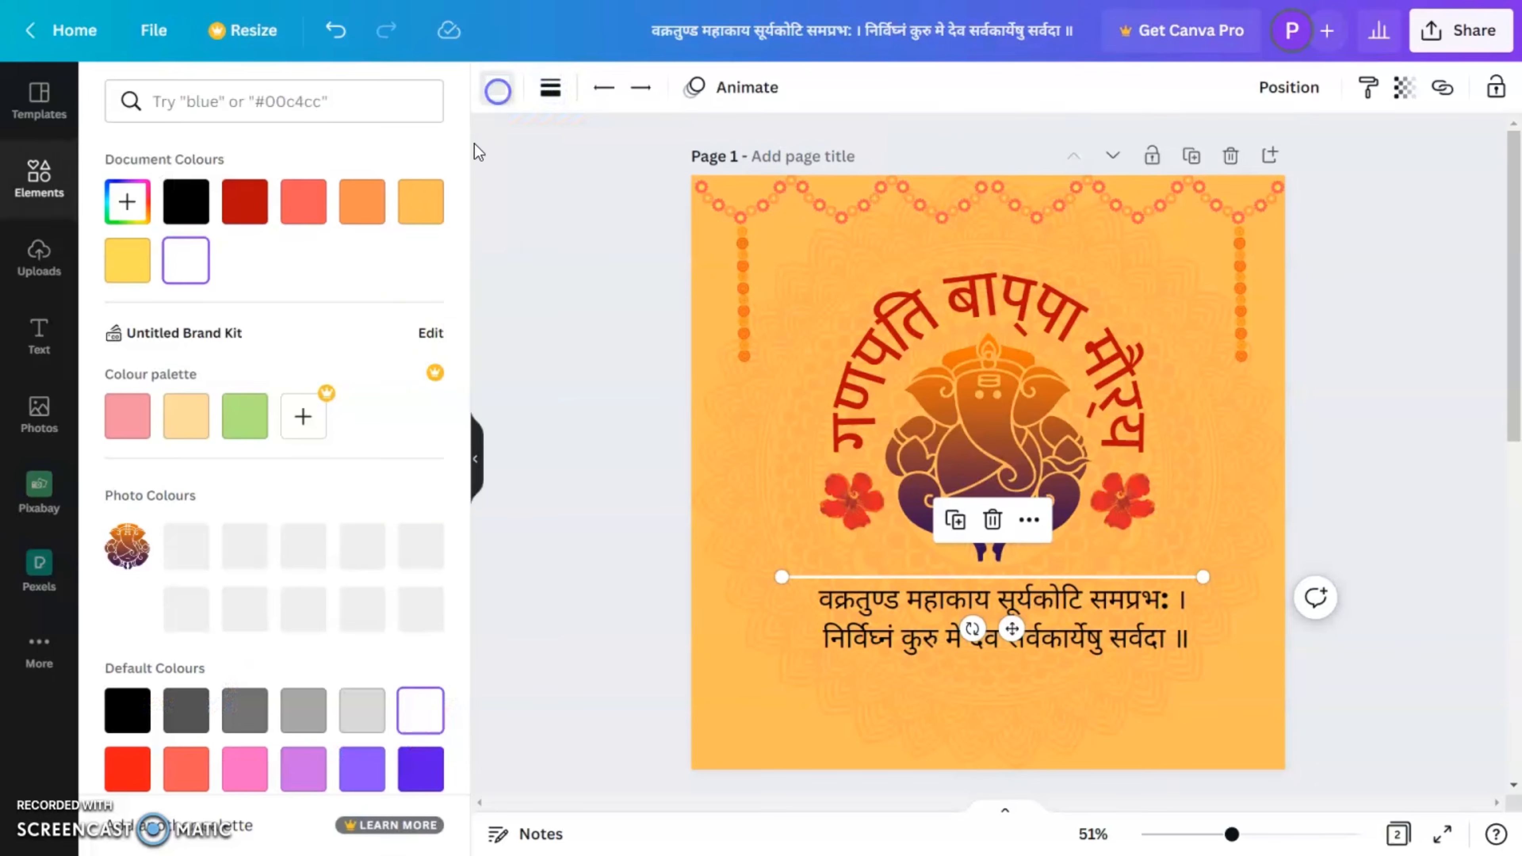
{"action": "left_click", "coordinate": [234, 202]}
Step: Place a copy of the red line below the mantra and adjust the text midway between the two lines
{"action": "left_click_drag", "start_coordinate": [1009, 641], "coordinate": [1017, 718]}
{"action": "left_click_drag", "start_coordinate": [1056, 648], "coordinate": [1052, 638]}
{"action": "left_click", "coordinate": [1346, 700]}
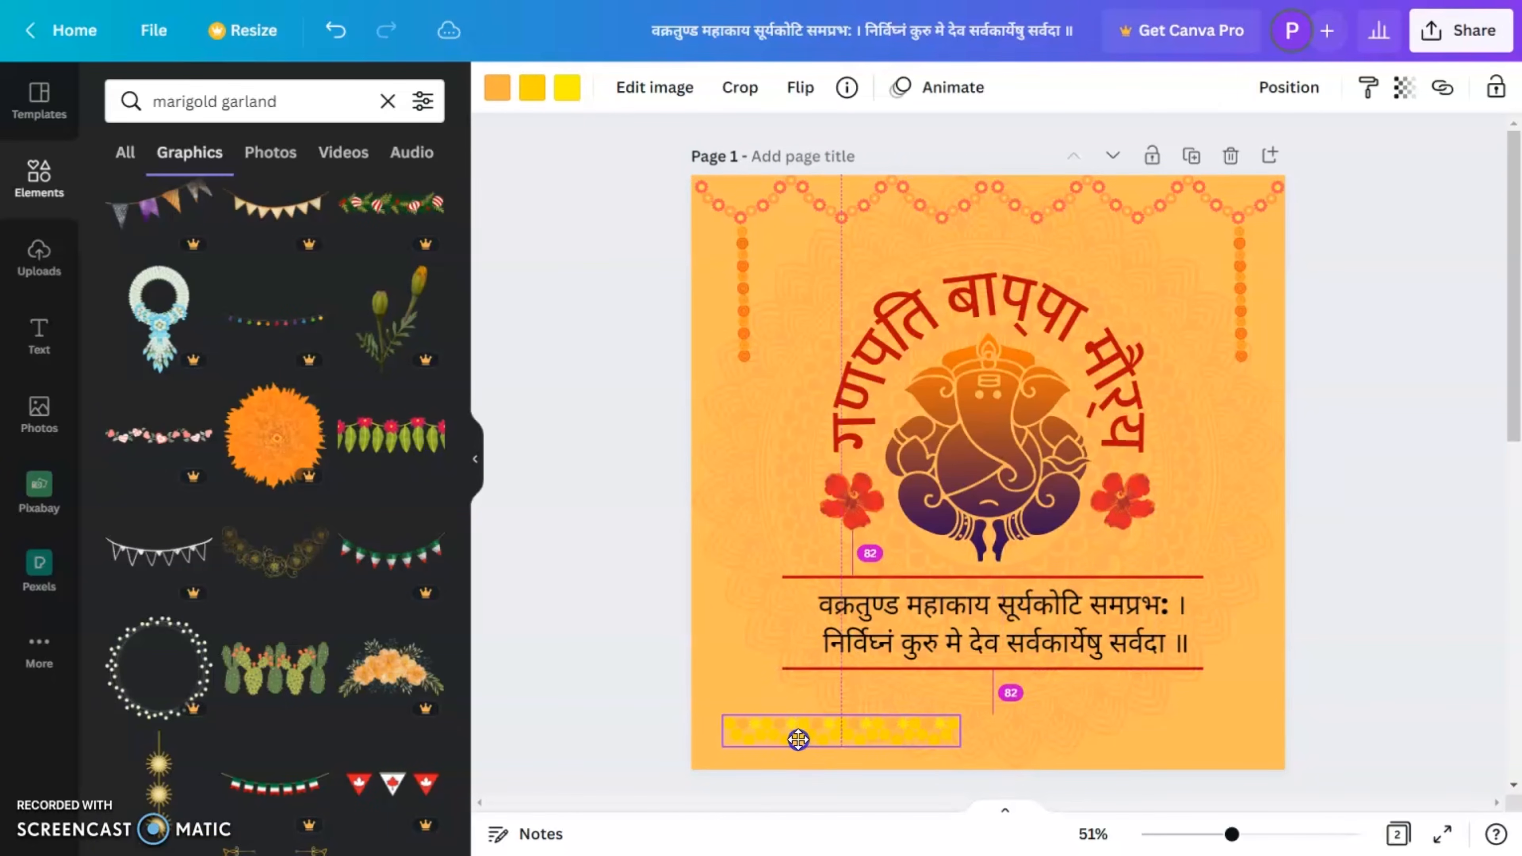
Step: Move the yellow marigold garland strip into the page's lower-left corner and rotate it level with the edge
{"action": "left_click_drag", "start_coordinate": [799, 739], "coordinate": [792, 738]}
{"action": "left_click_drag", "start_coordinate": [1005, 714], "coordinate": [703, 752]}
{"action": "left_click_drag", "start_coordinate": [830, 730], "coordinate": [803, 748]}
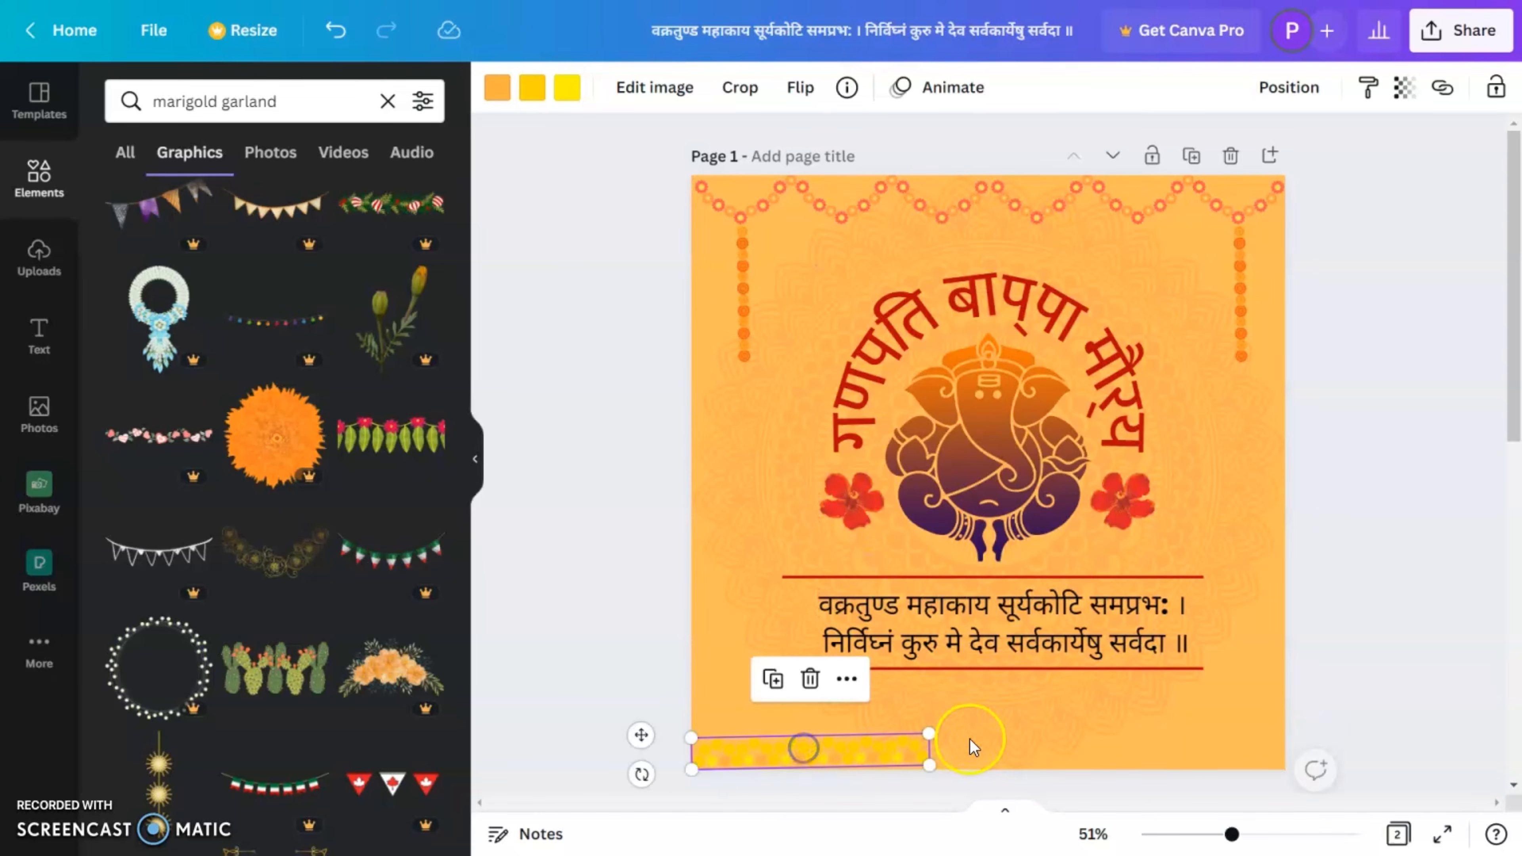
{"action": "left_click_drag", "start_coordinate": [652, 769], "coordinate": [652, 763]}
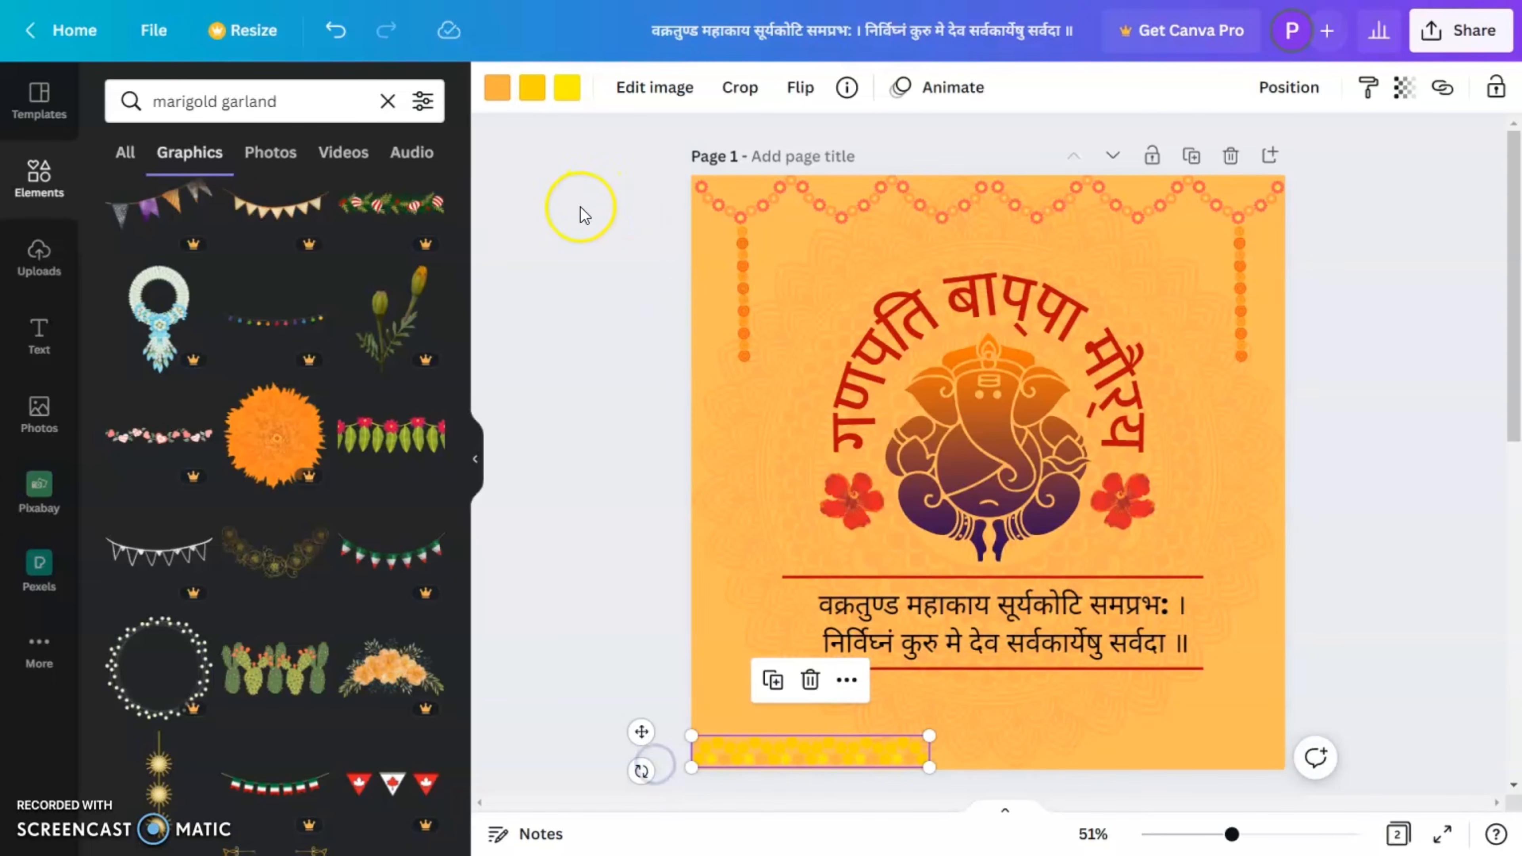
Step: Recolour the garland strip's first colour dark orange and its second colour red-orange, using the photo colours
{"action": "left_click", "coordinate": [498, 90]}
{"action": "left_click", "coordinate": [362, 617]}
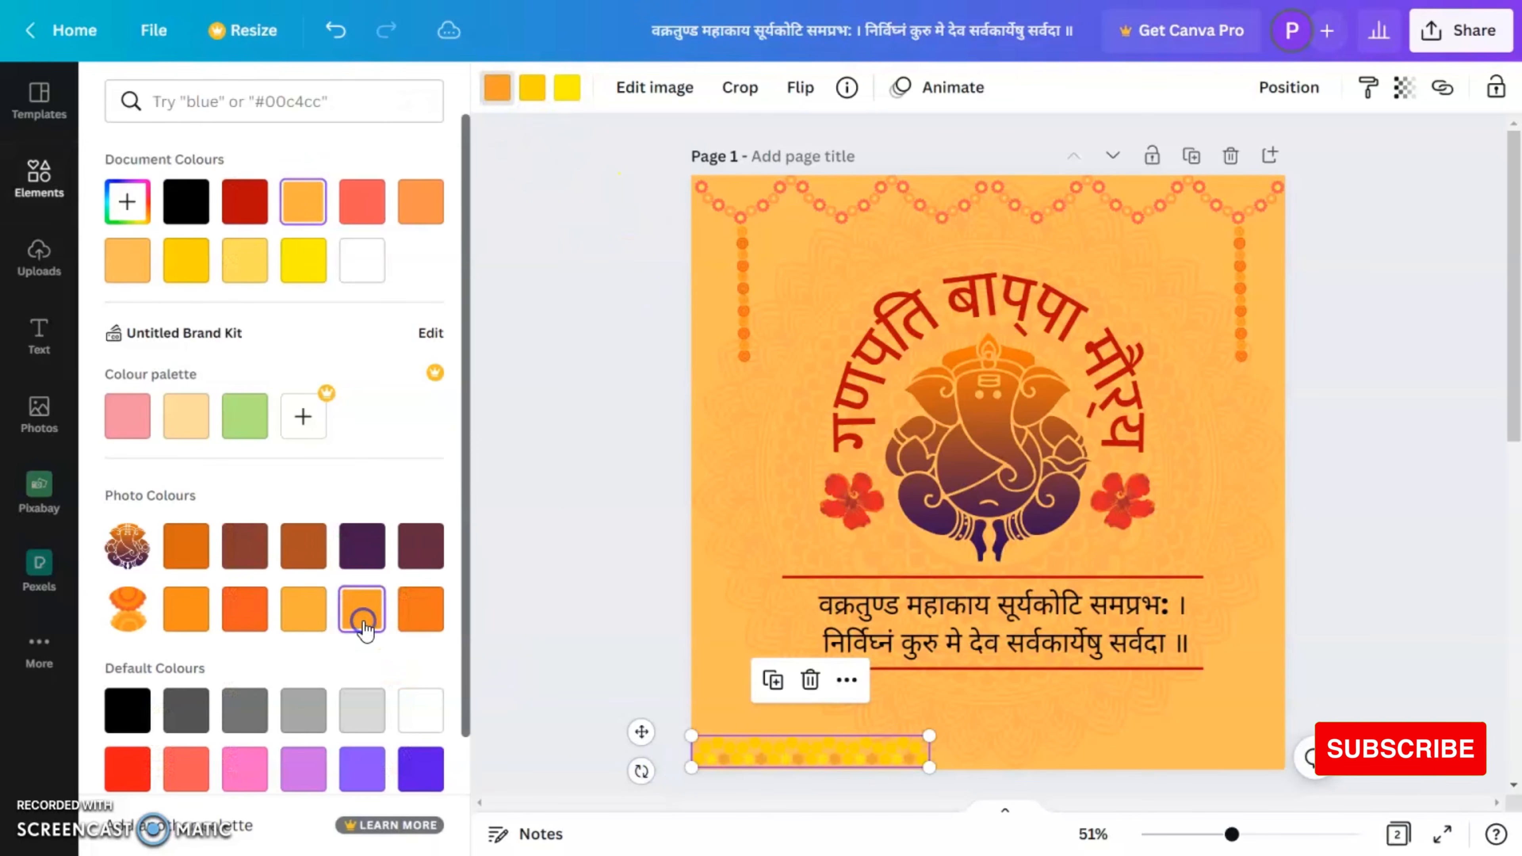
{"action": "left_click", "coordinate": [419, 617]}
{"action": "left_click", "coordinate": [532, 88]}
{"action": "left_click", "coordinate": [236, 623]}
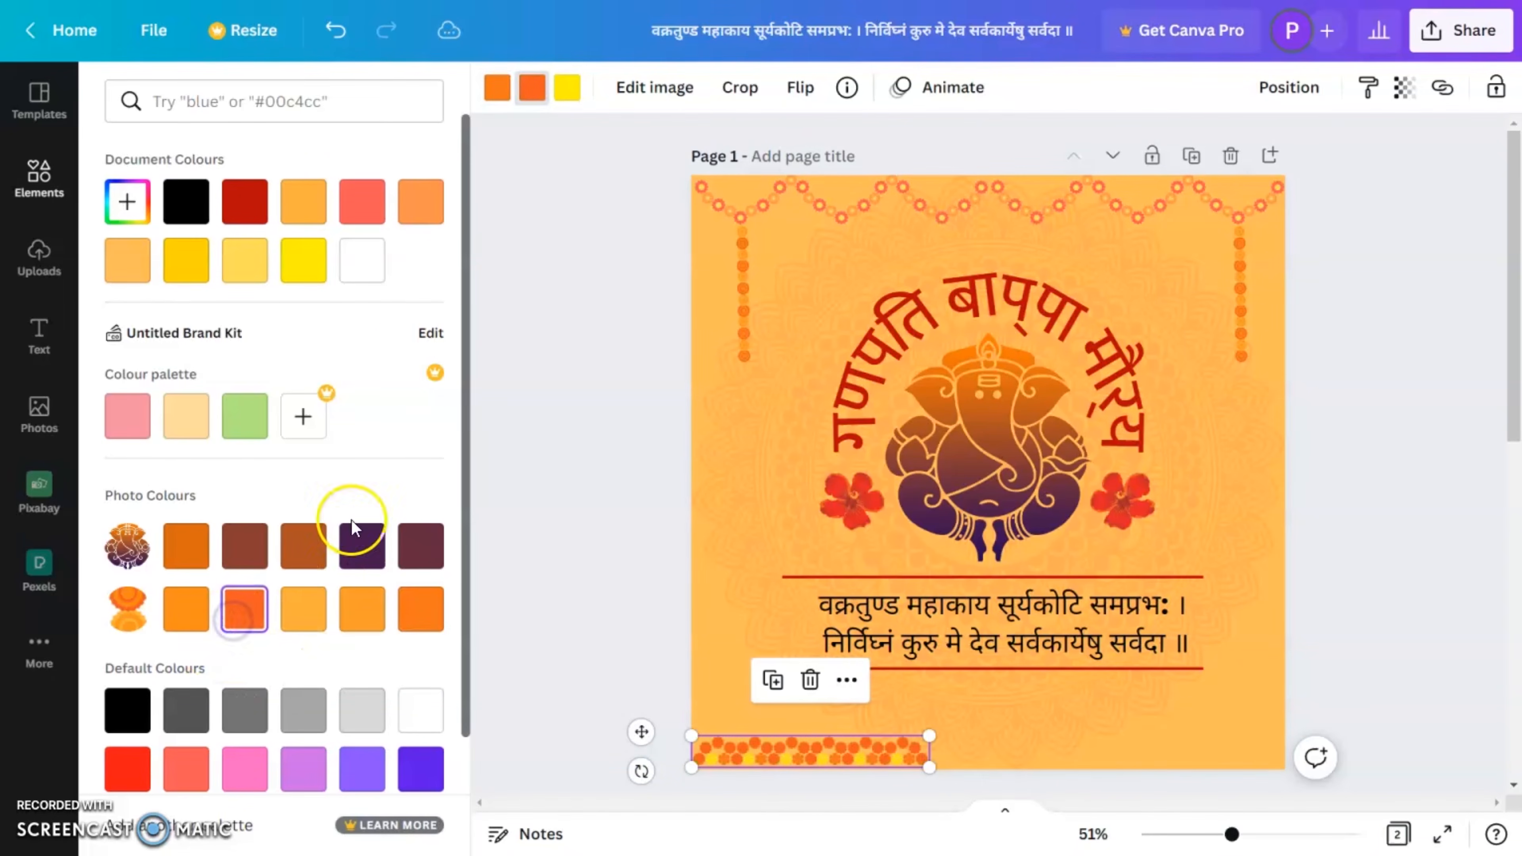
Step: Try orange and cream for the garland strip's third colour and restore the yellow
{"action": "left_click", "coordinate": [568, 88]}
{"action": "left_click", "coordinate": [197, 609]}
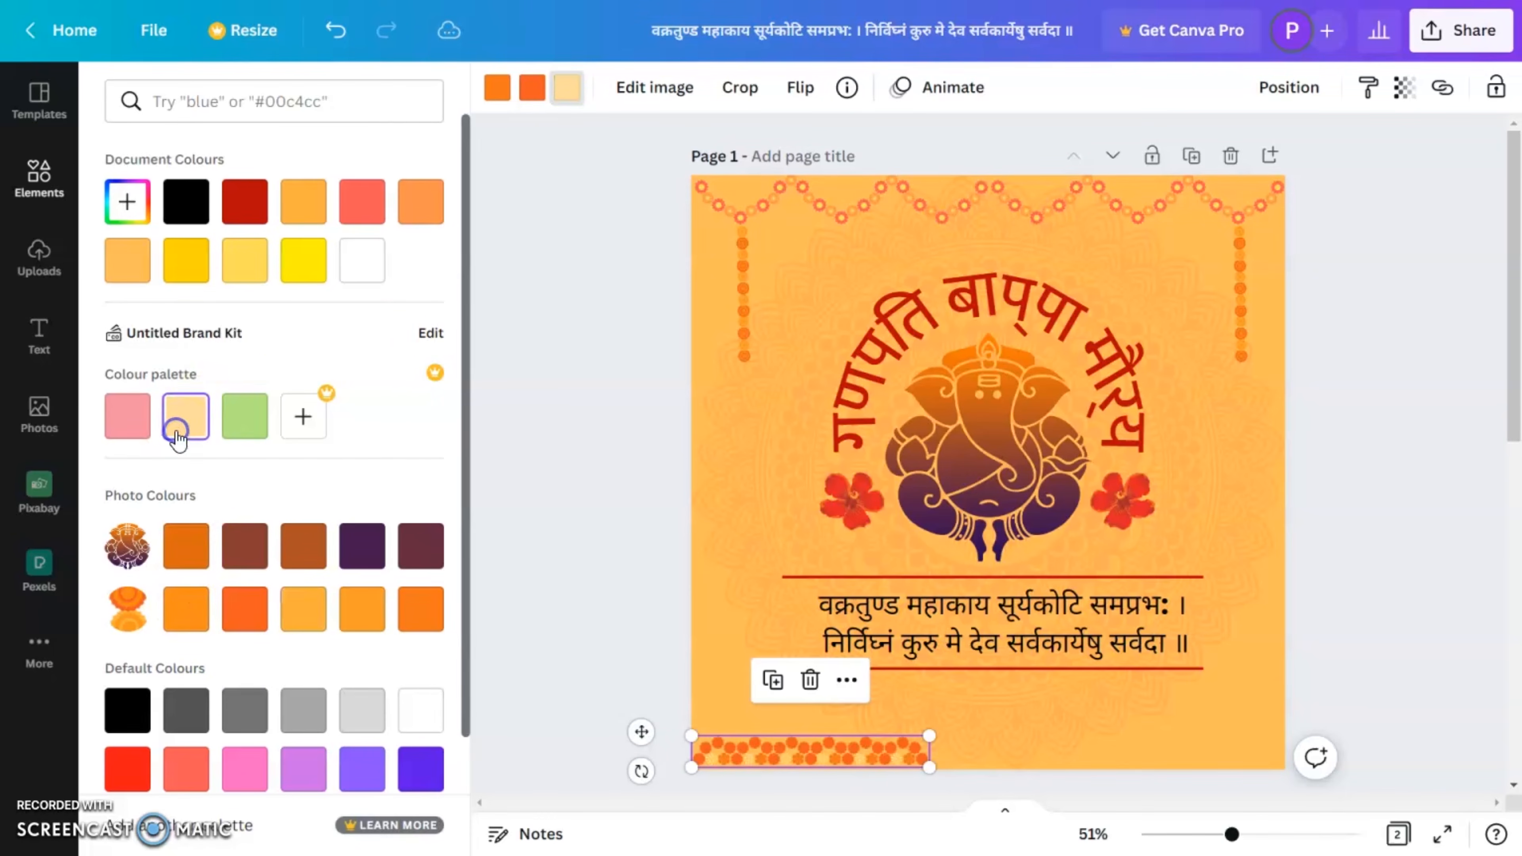
{"action": "left_click", "coordinate": [934, 787]}
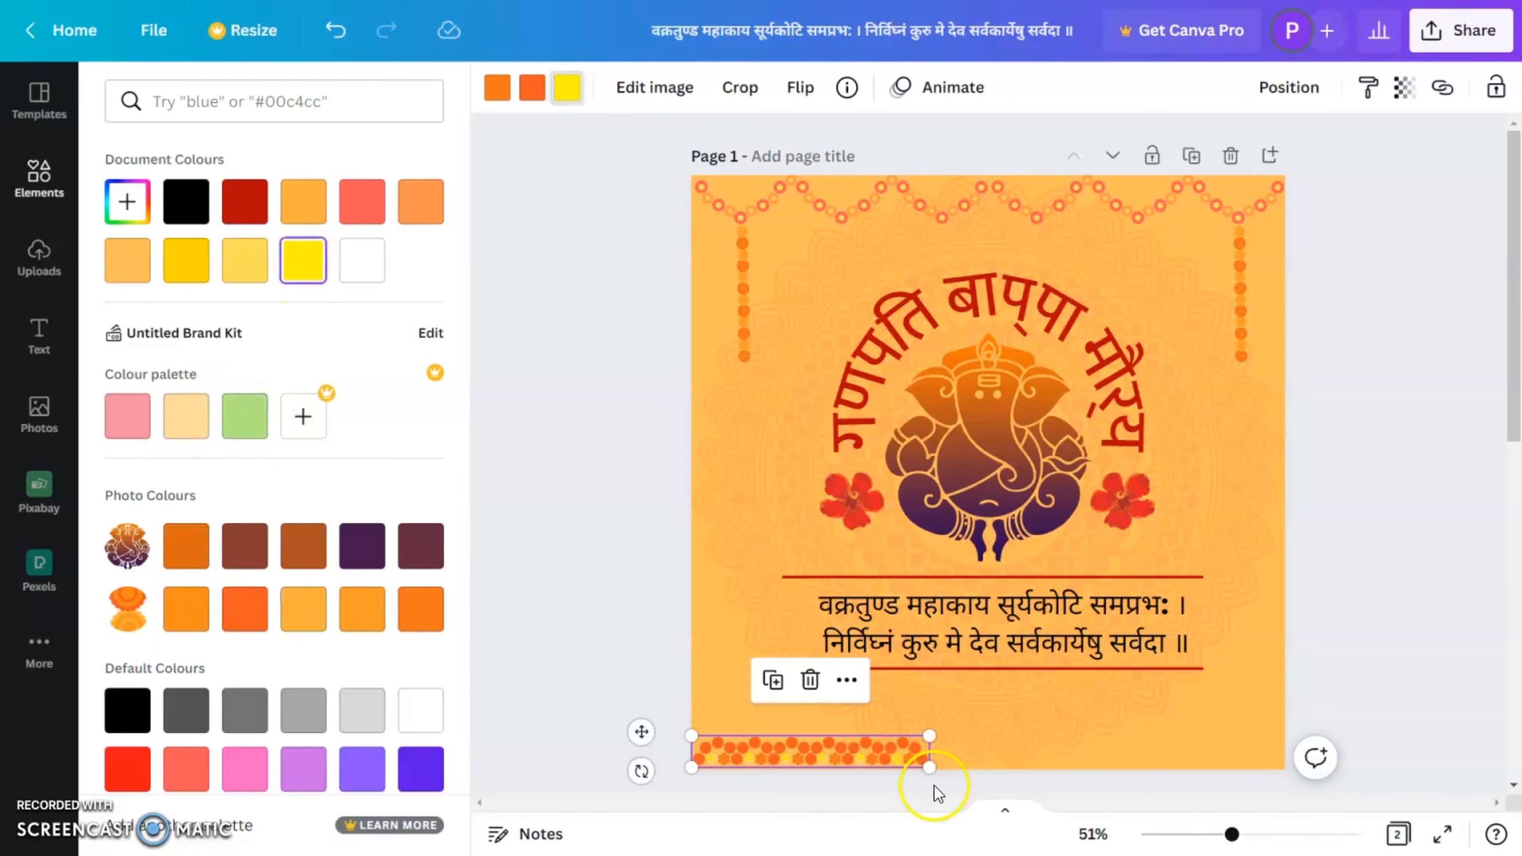
Step: Enlarge the garland strip and place a copy beside it so the pair spans the page's full bottom edge
{"action": "mouse_move", "coordinate": [928, 768]}
{"action": "left_mouse_down"}
{"action": "mouse_move", "coordinate": [974, 790]}
{"action": "mouse_move", "coordinate": [904, 785]}
{"action": "mouse_move", "coordinate": [918, 779]}
{"action": "left_mouse_up"}
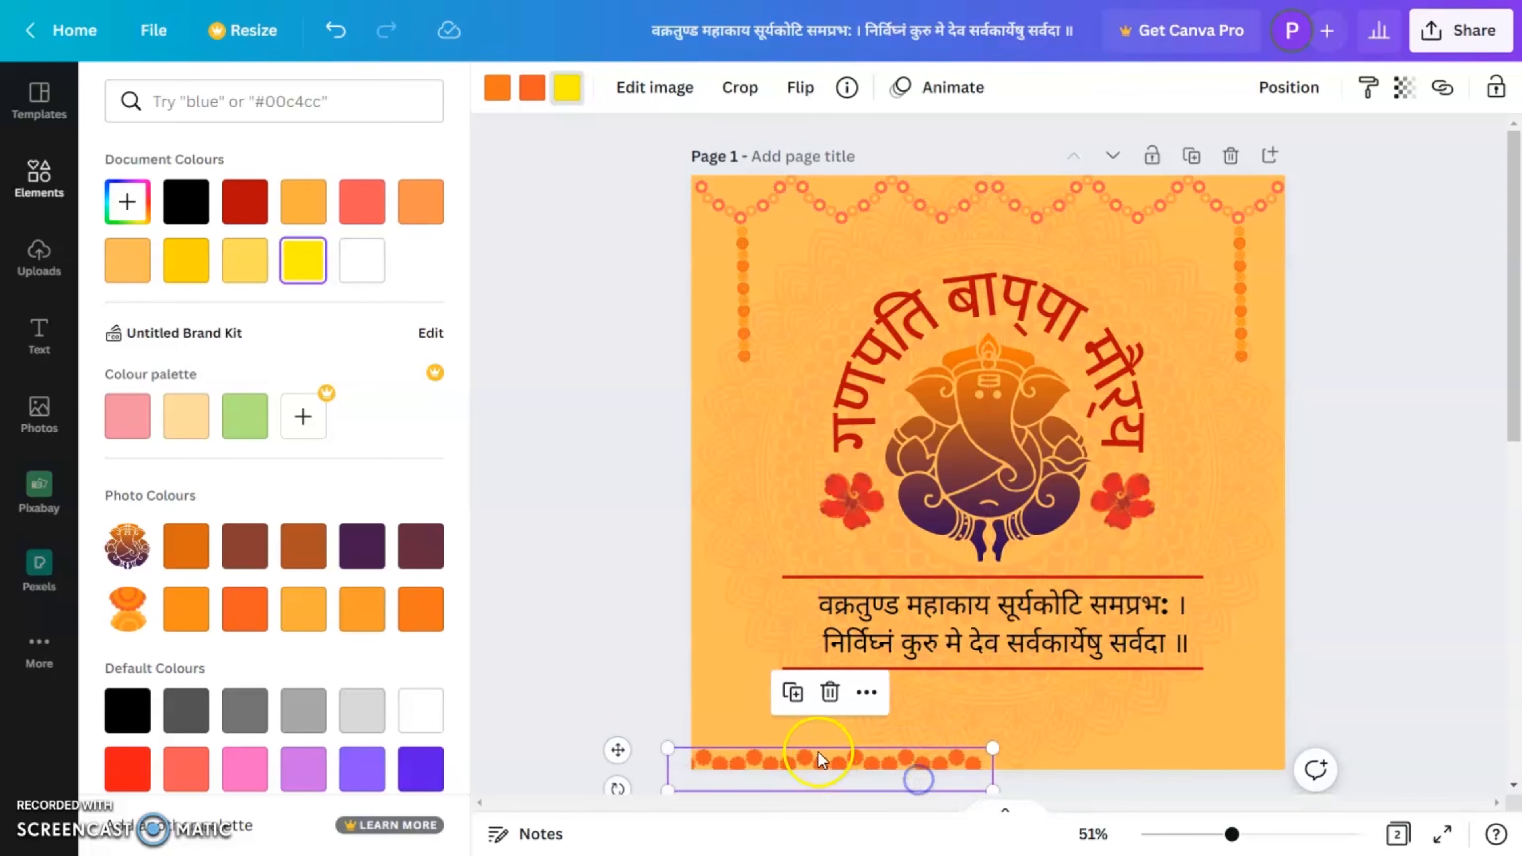
{"action": "mouse_move", "coordinate": [1057, 760]}
{"action": "left_mouse_down"}
{"action": "mouse_move", "coordinate": [1084, 764]}
{"action": "mouse_move", "coordinate": [1045, 761]}
{"action": "left_mouse_up"}
{"action": "left_click", "coordinate": [1416, 613]}
{"action": "left_click", "coordinate": [1398, 627]}
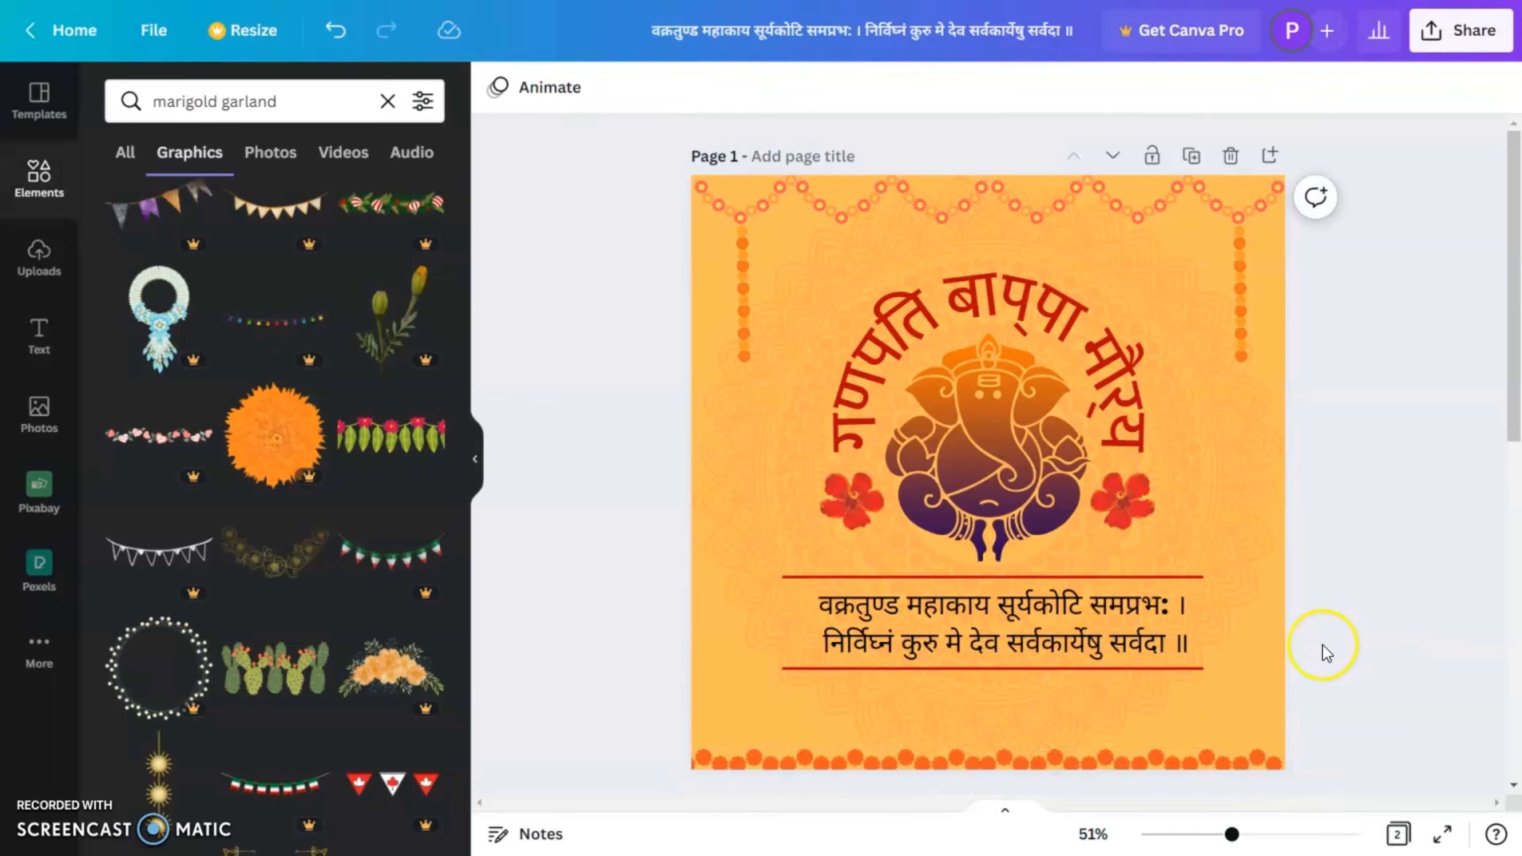
Step: Select both garland strips together and raise them slightly to expose their lower yellow flowers along the bottom edge
{"action": "left_click", "coordinate": [1130, 764]}
{"action": "left_click", "coordinate": [936, 759], "text": "shift"}
{"action": "left_click_drag", "start_coordinate": [938, 765], "coordinate": [938, 747]}
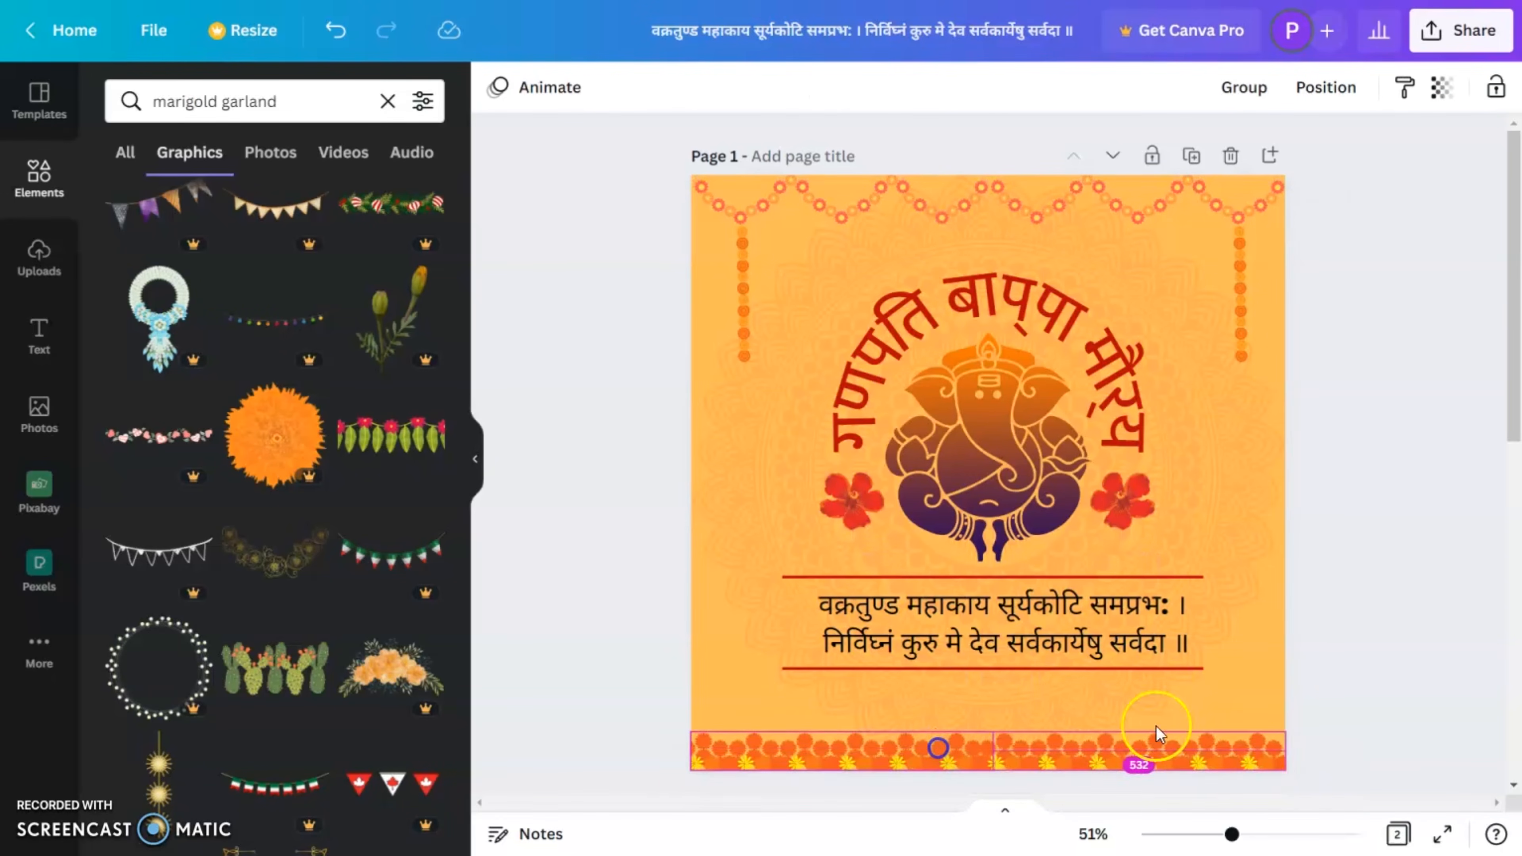
{"action": "left_click", "coordinate": [1445, 612]}
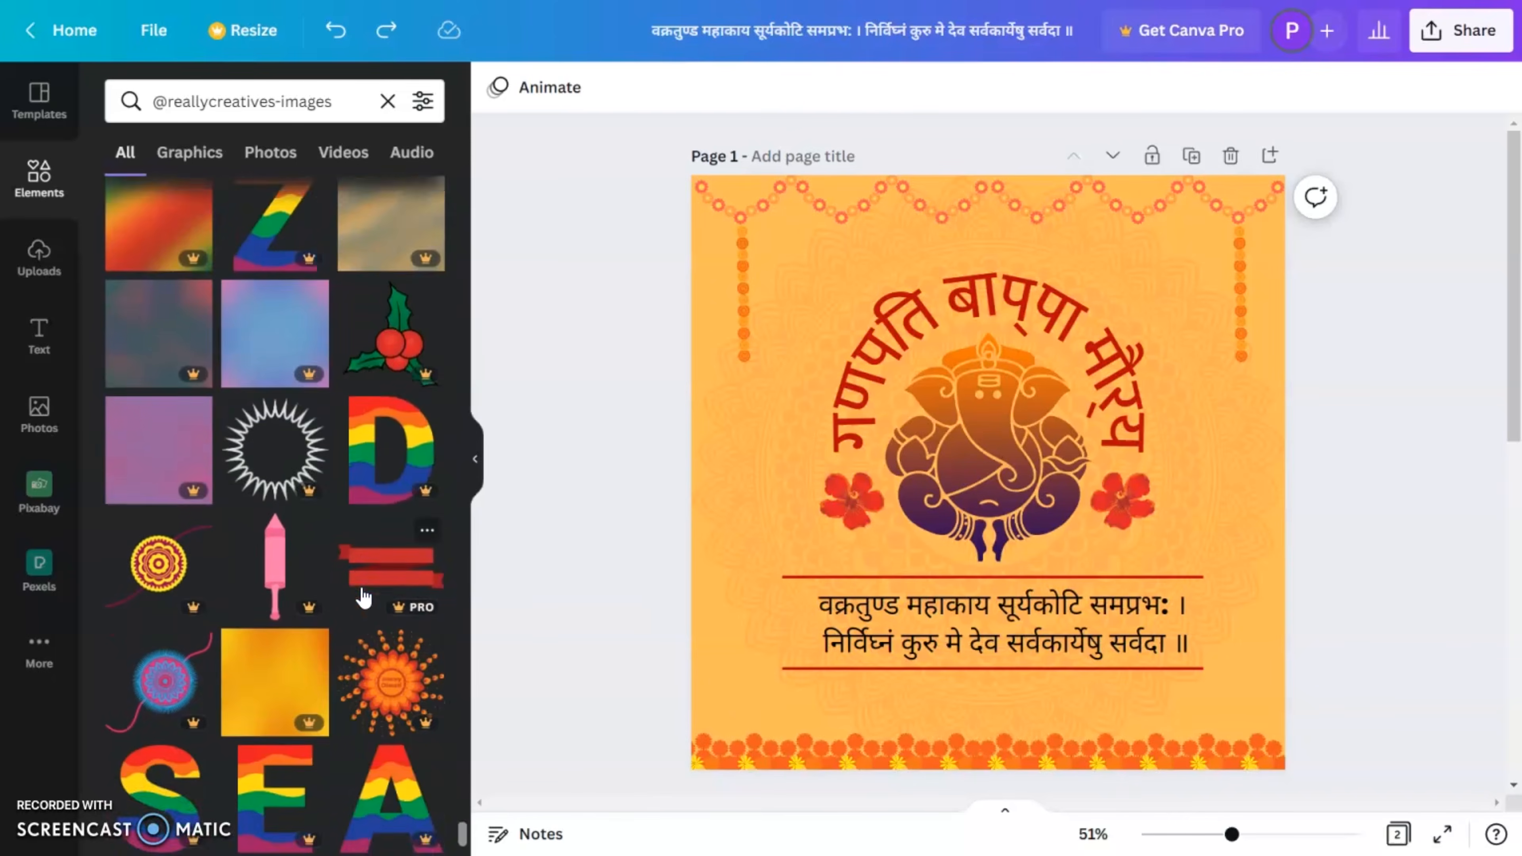
{"action": "scroll", "coordinate": [364, 597], "scroll_direction": "down", "scroll_amount": 10}
{"action": "left_click", "coordinate": [285, 605]}
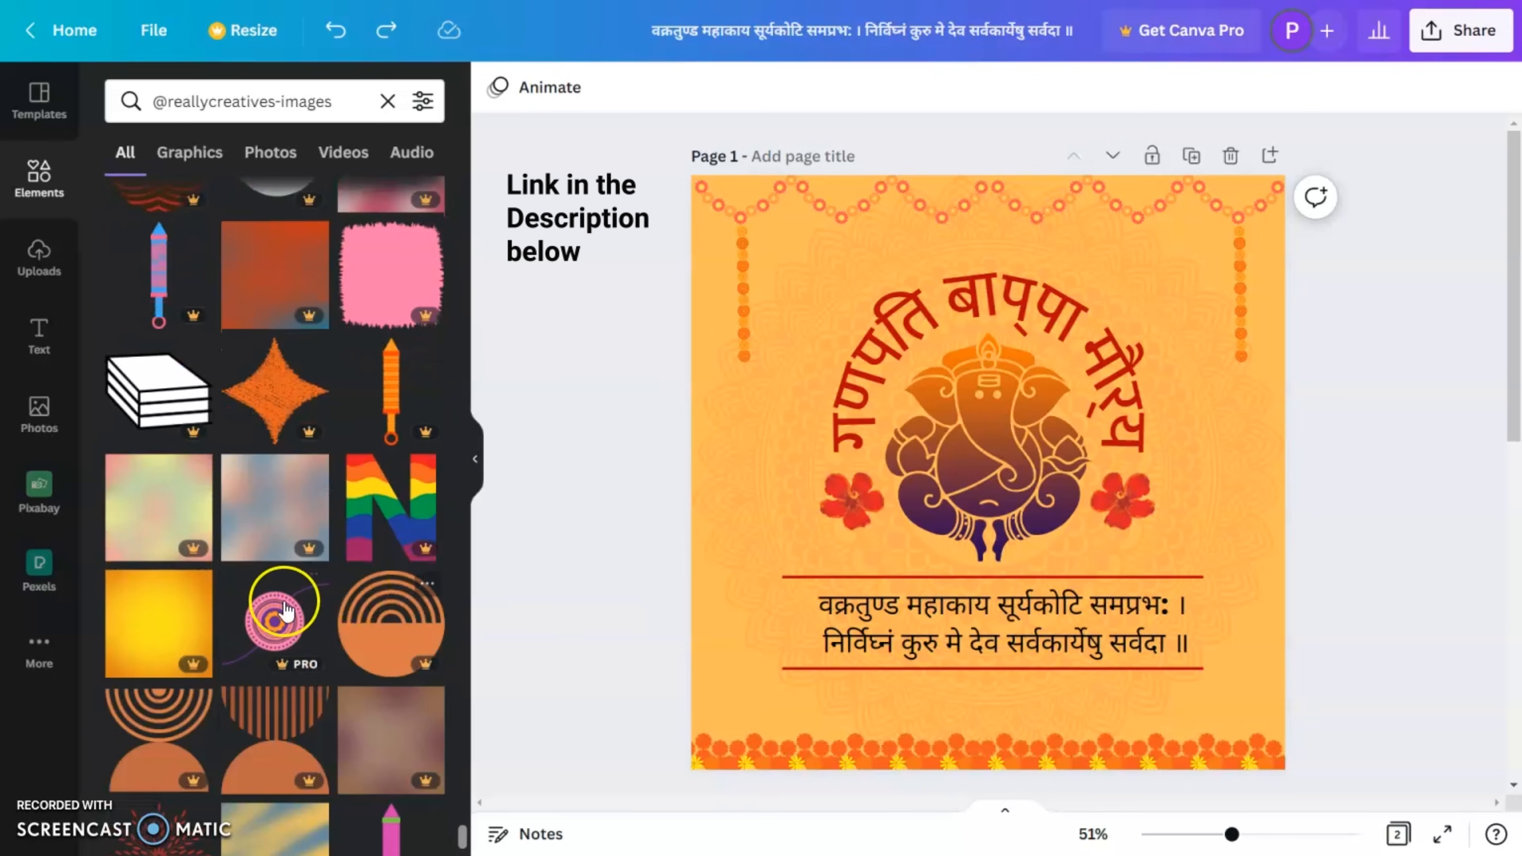
{"action": "left_click", "coordinate": [150, 630]}
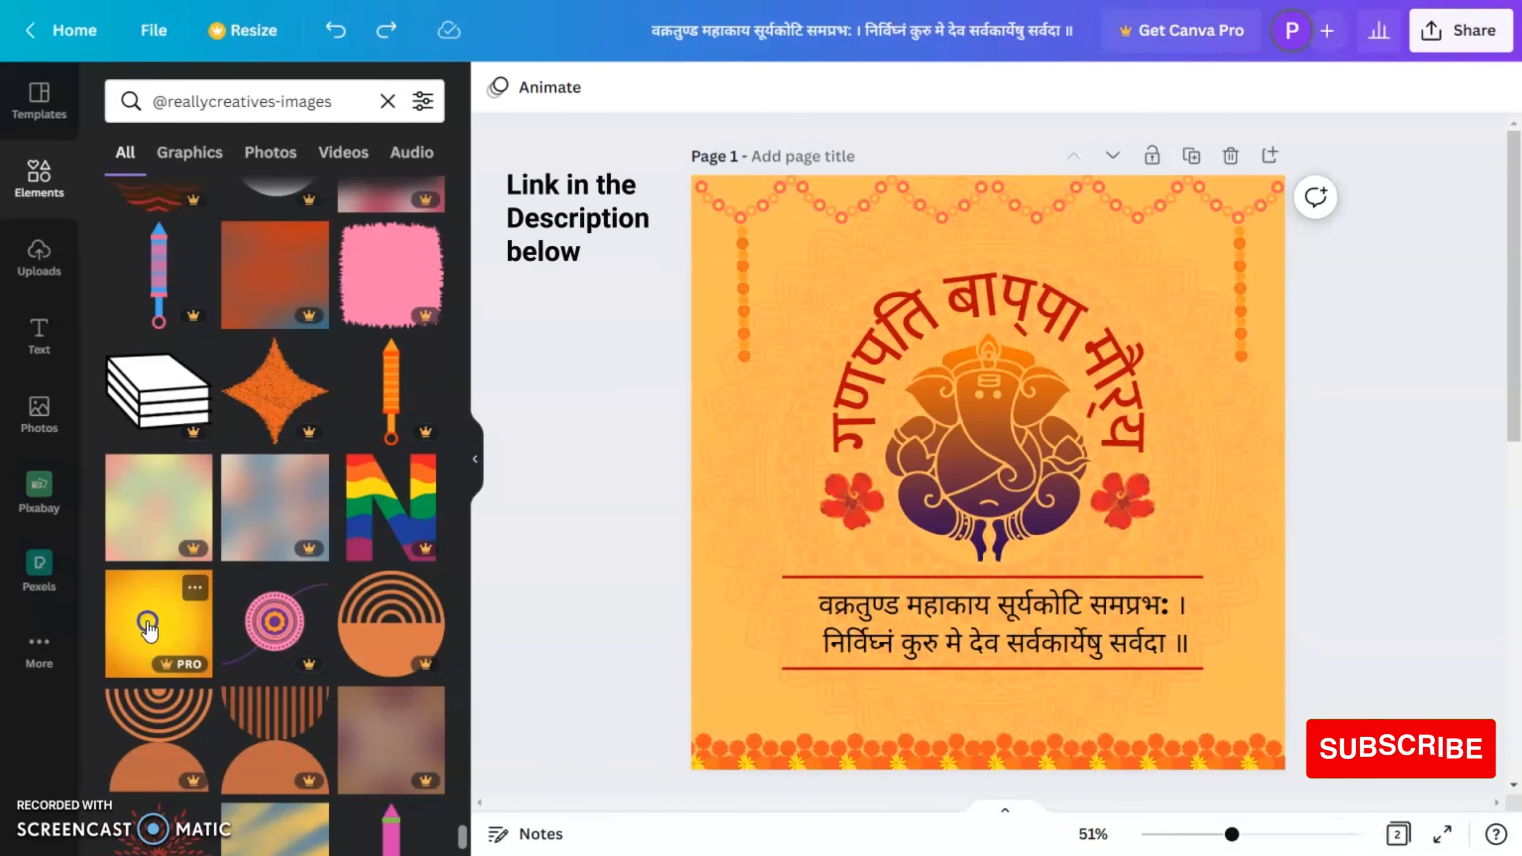
{"action": "left_click_drag", "start_coordinate": [1226, 233], "coordinate": [1294, 170]}
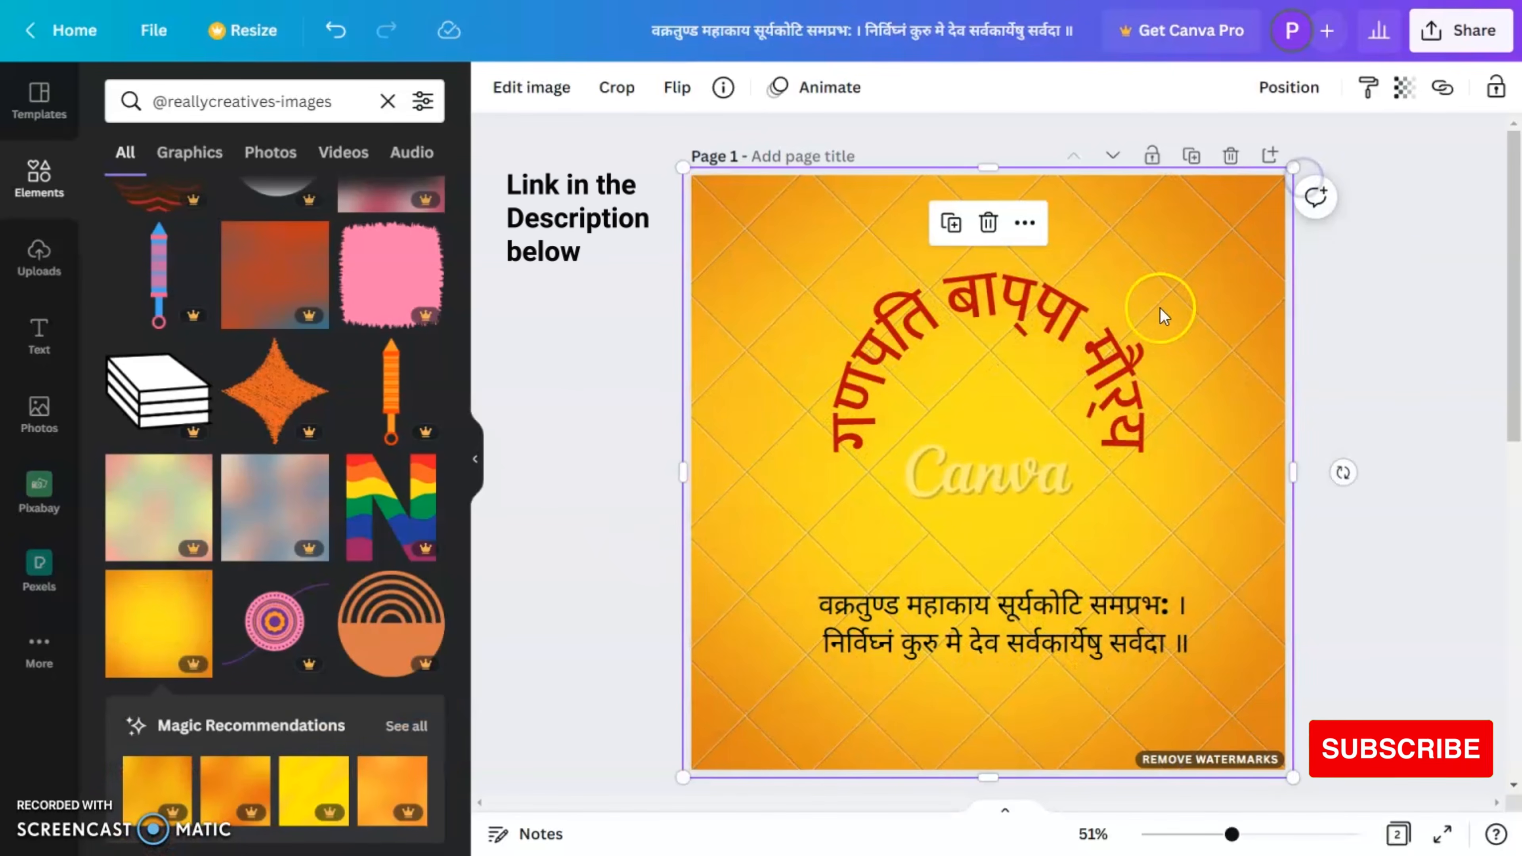
Step: Send the yellow-orange gradient image backward behind the text, divider lines, garlands, flowers and Ganesha graphic
{"action": "key", "text": "ctrl+["}
{"action": "key", "text": "ctrl+["}
{"action": "key", "text": "ctrl+["}
{"action": "key", "text": "ctrl+["}
{"action": "key", "text": "ctrl+["}
{"action": "key", "text": "ctrl+["}
{"action": "key", "text": "ctrl+["}
{"action": "key", "text": "ctrl+["}
{"action": "key", "text": "ctrl+["}
{"action": "key", "text": "ctrl+["}
{"action": "key", "text": "ctrl+["}
{"action": "key", "text": "ctrl+["}
{"action": "key", "text": "ctrl+["}
{"action": "key", "text": "ctrl+["}
{"action": "key", "text": "ctrl+["}
{"action": "key", "text": "ctrl+["}
{"action": "key", "text": "ctrl+["}
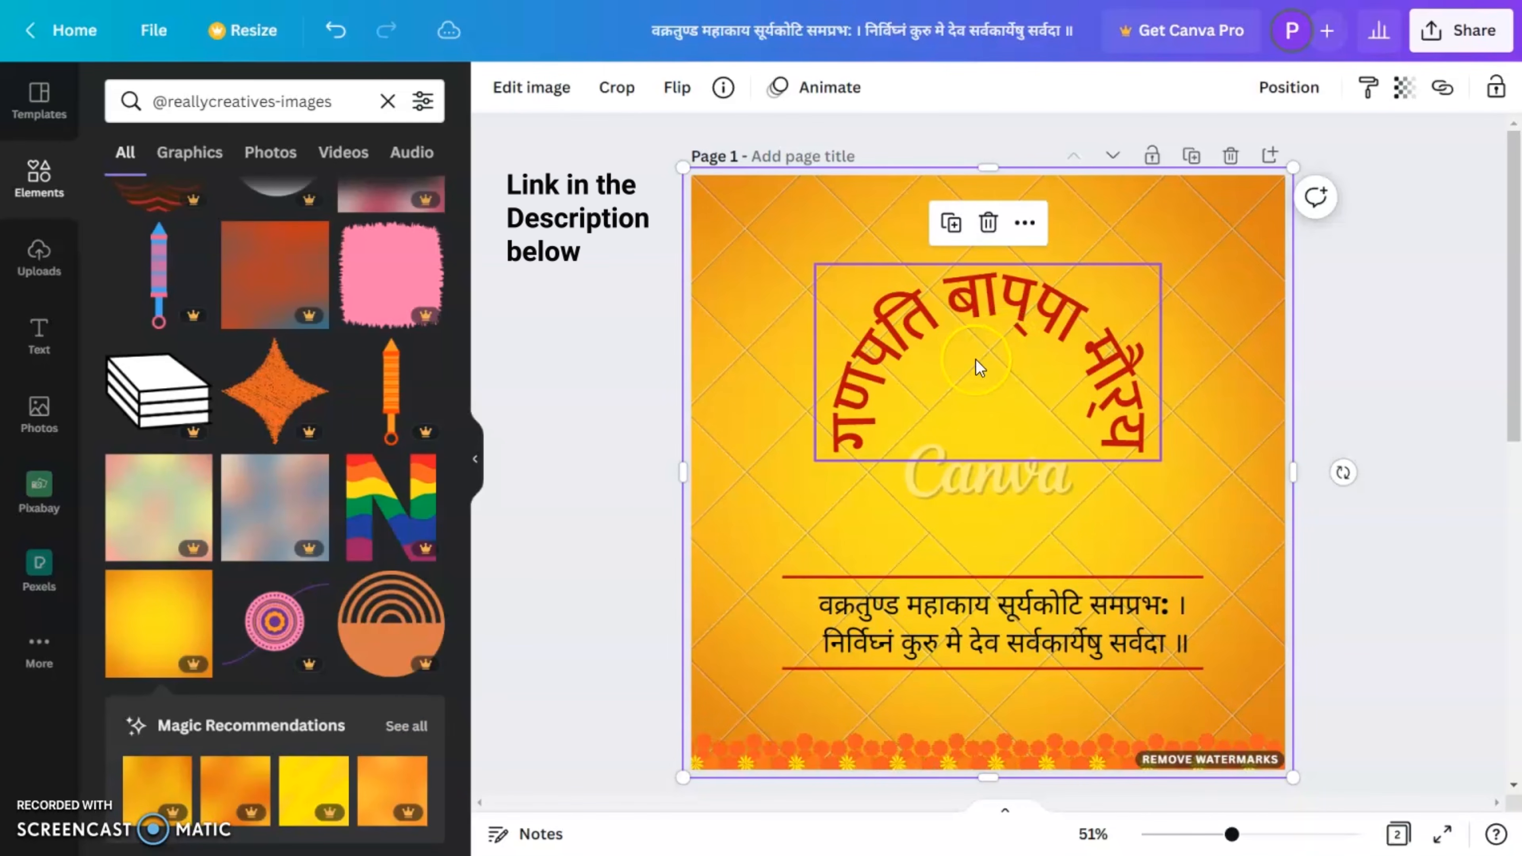
{"action": "key", "text": "ctrl+["}
{"action": "key", "text": "ctrl+["}
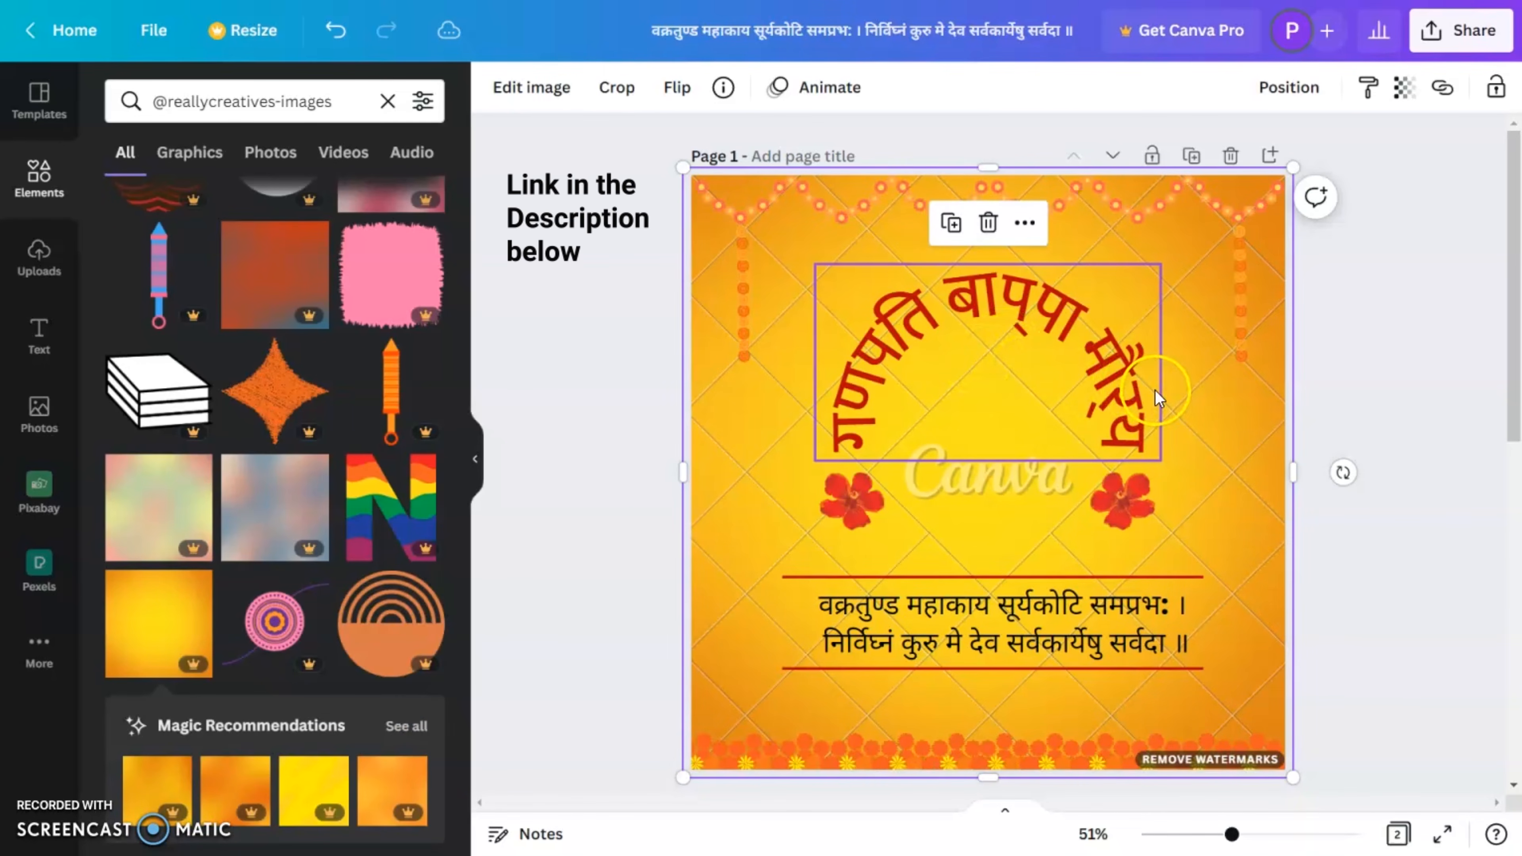
Step: Set the gradient image's transparency to 28 so it blends with the mandala background, and deselect it
{"action": "left_click", "coordinate": [1402, 87]}
{"action": "left_click", "coordinate": [1239, 177]}
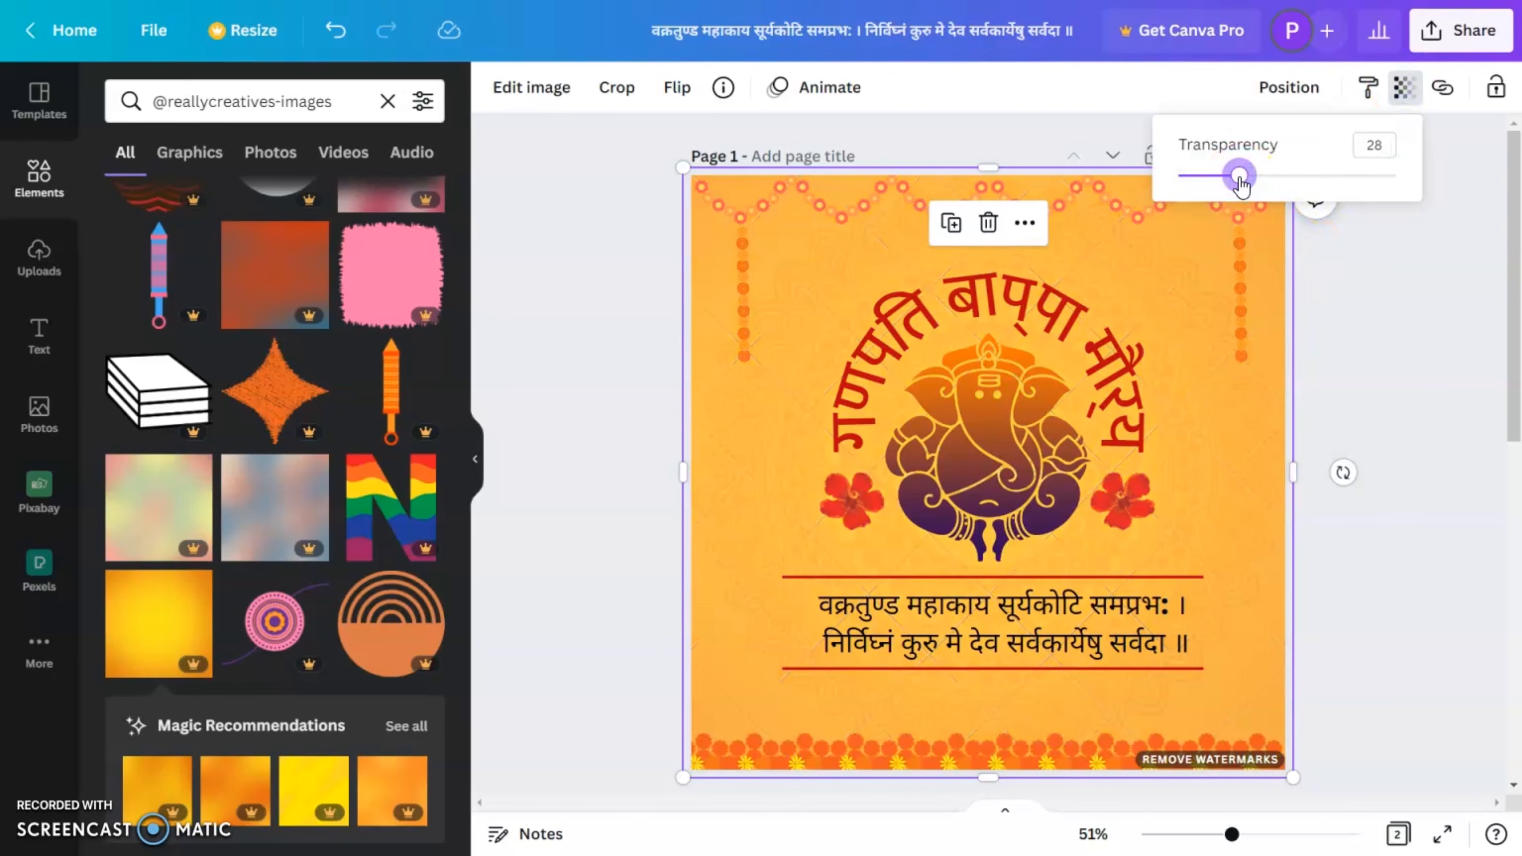
{"action": "left_click", "coordinate": [1358, 388]}
{"action": "left_click", "coordinate": [1359, 387]}
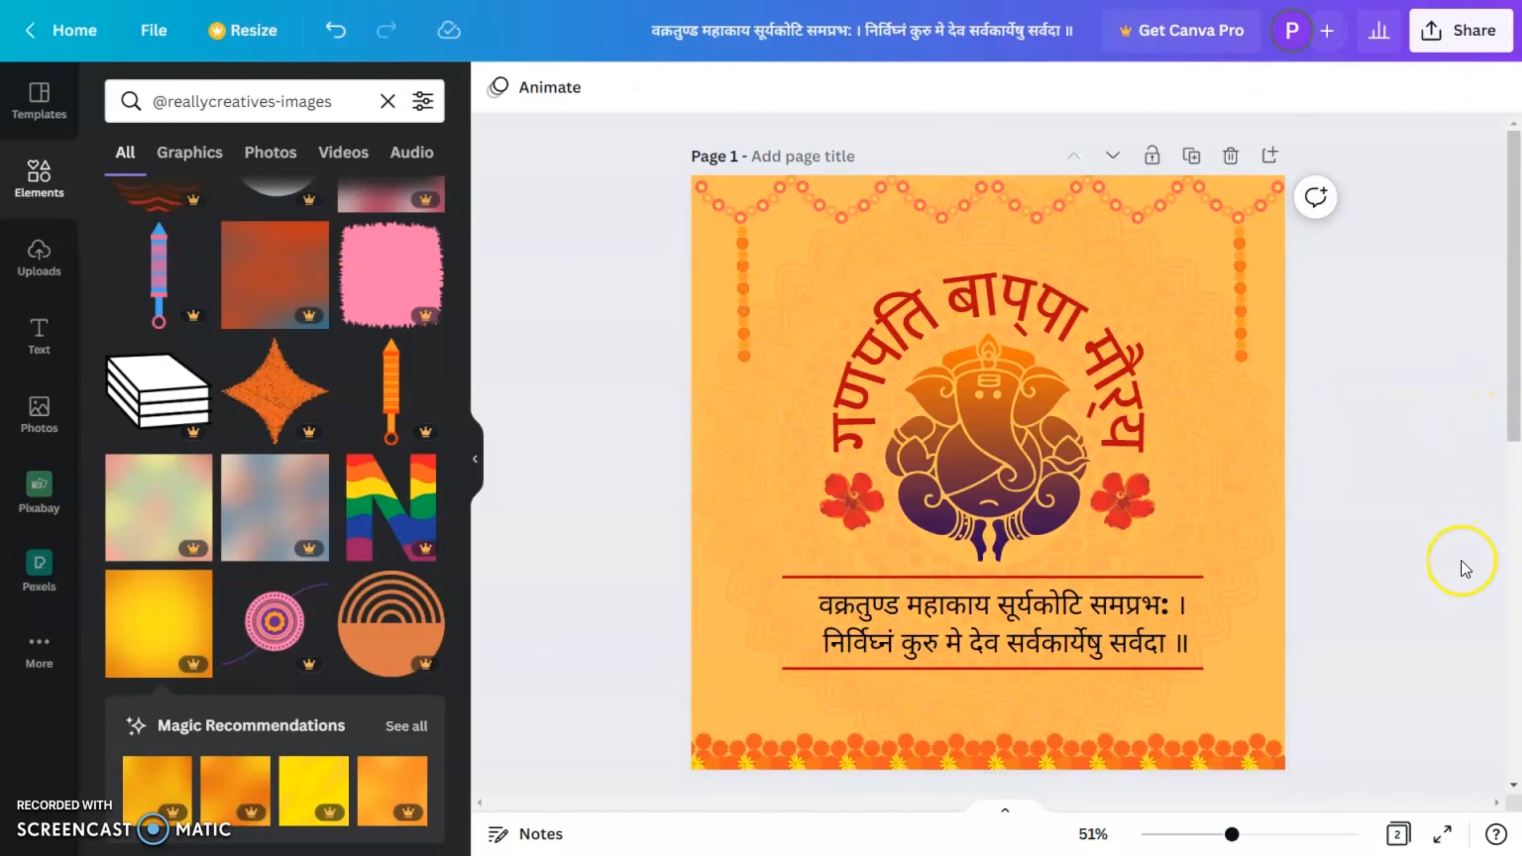
Step: Duplicate the finished Ganesh post page, and duplicate the resulting copy once more
{"action": "left_click", "coordinate": [1191, 157]}
{"action": "left_click", "coordinate": [1183, 302]}
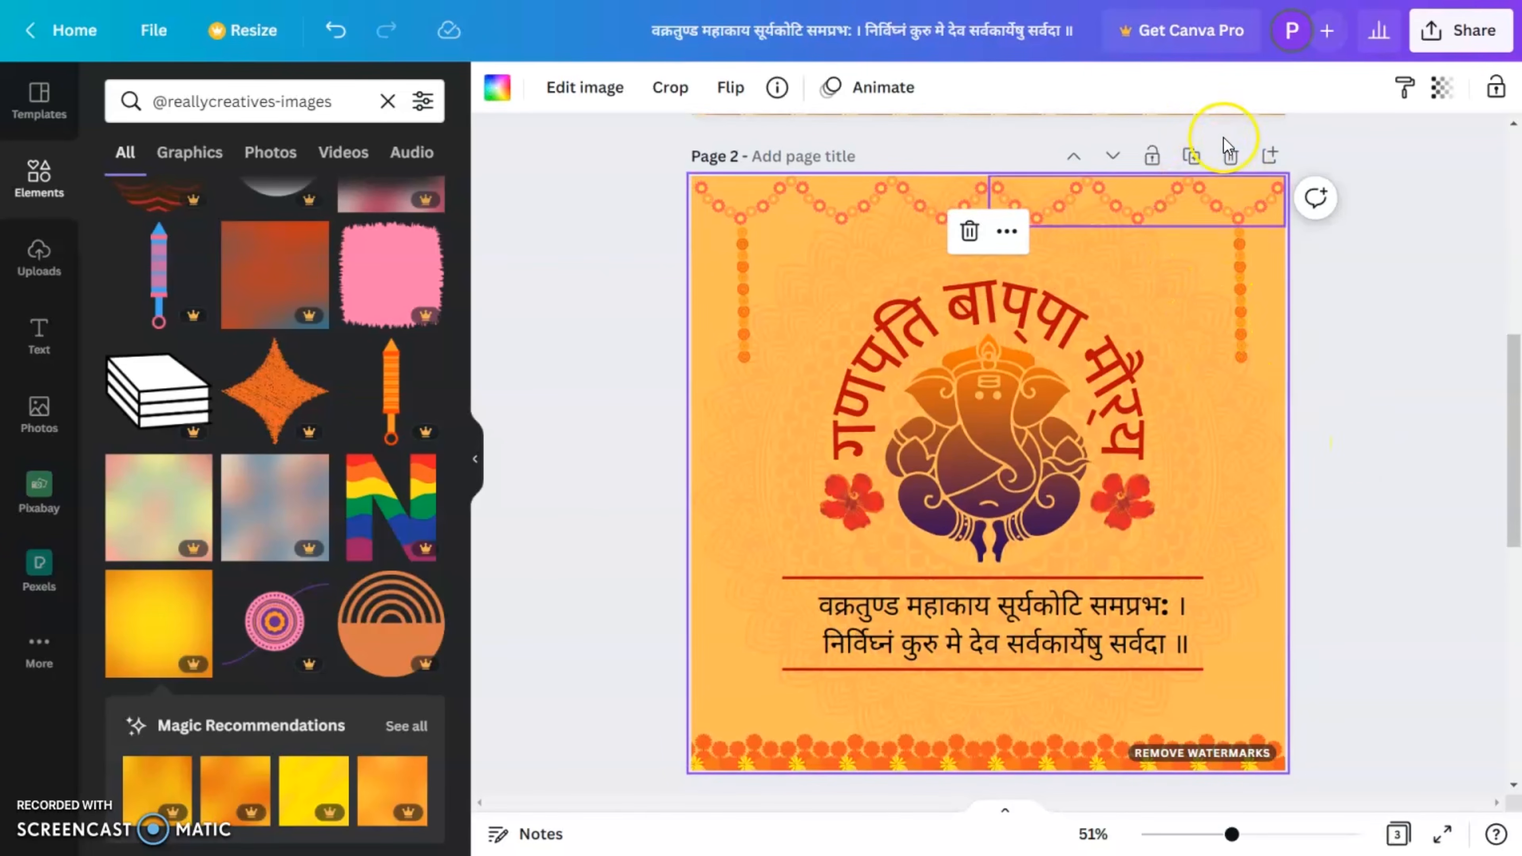
{"action": "left_click", "coordinate": [1192, 156]}
Step: Review the design's download settings, including the available file types and page selection, keeping PNG and all pages
{"action": "left_click", "coordinate": [1456, 30]}
{"action": "left_click", "coordinate": [1219, 564]}
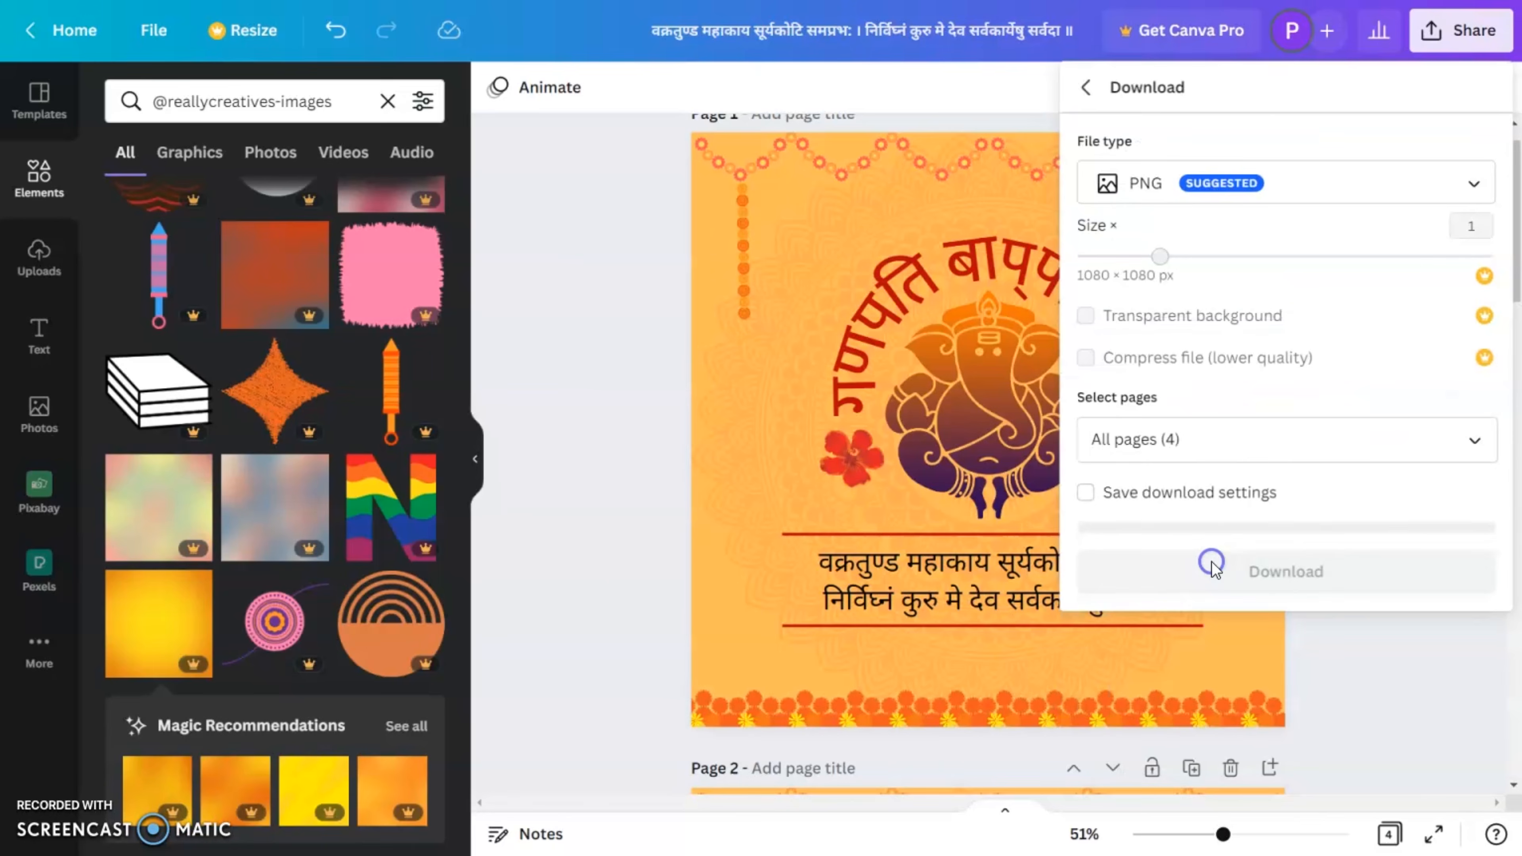
{"action": "left_click", "coordinate": [1258, 186]}
{"action": "left_click", "coordinate": [1253, 174]}
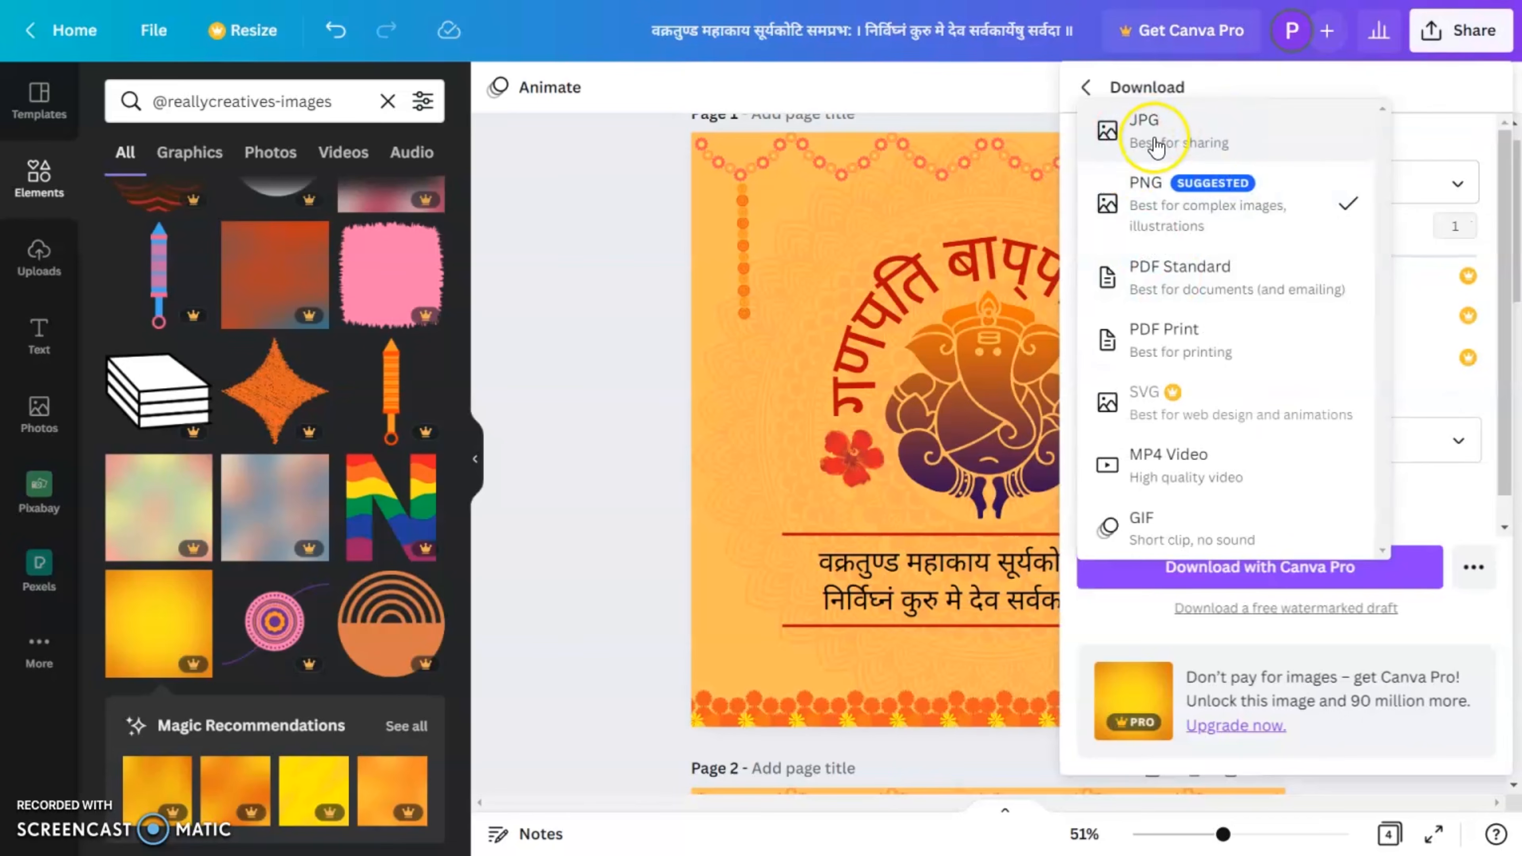
{"action": "left_click", "coordinate": [1386, 93]}
{"action": "scroll", "coordinate": [1296, 413], "scroll_direction": "down", "scroll_amount": 1}
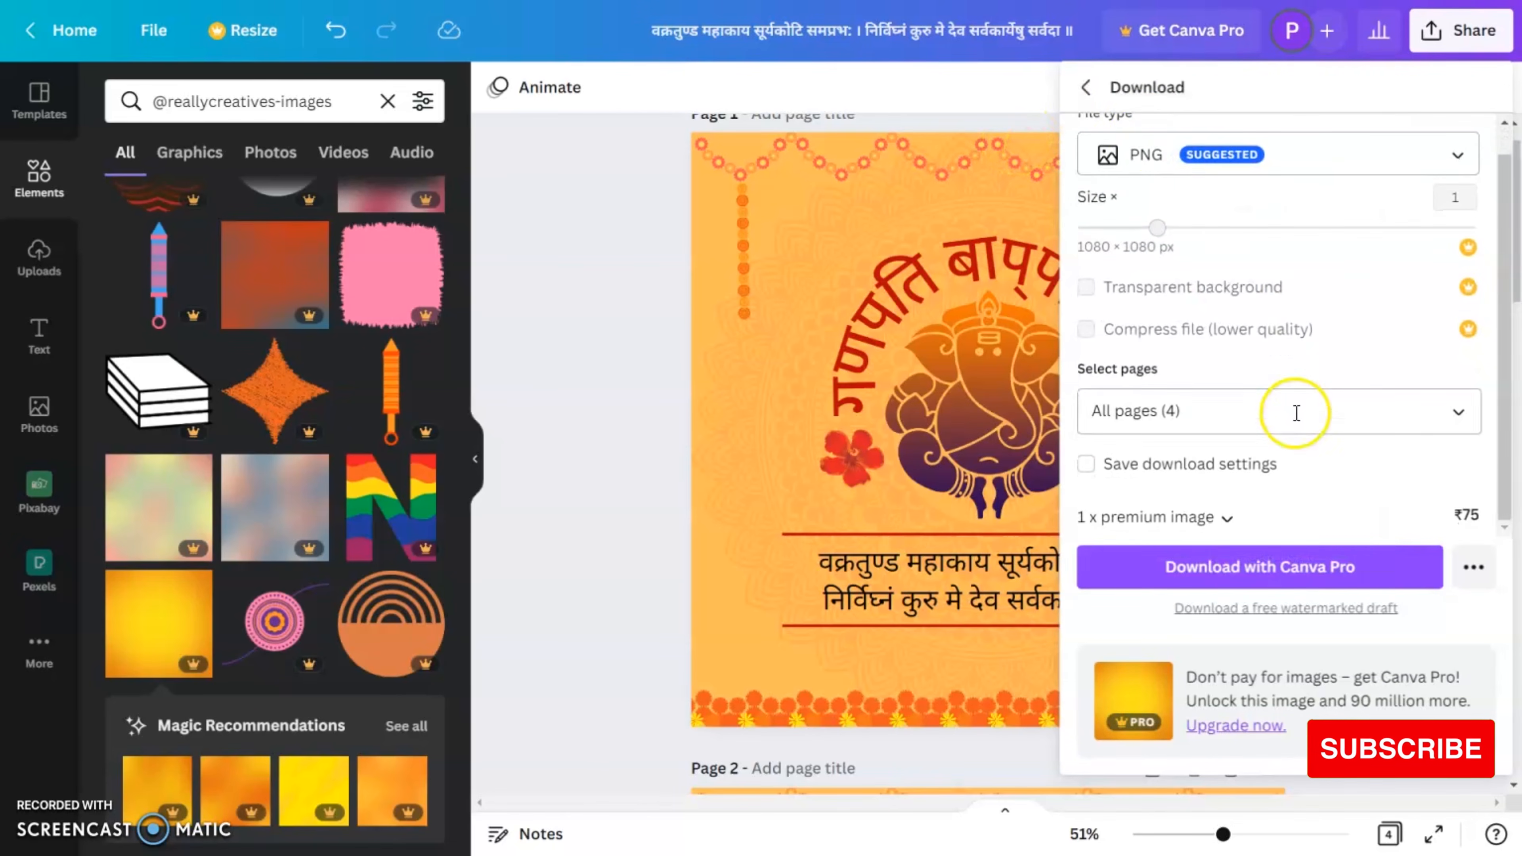
Step: Return to the sharing options, view the social media publishing destinations, and close them without publishing
{"action": "left_click", "coordinate": [1086, 87]}
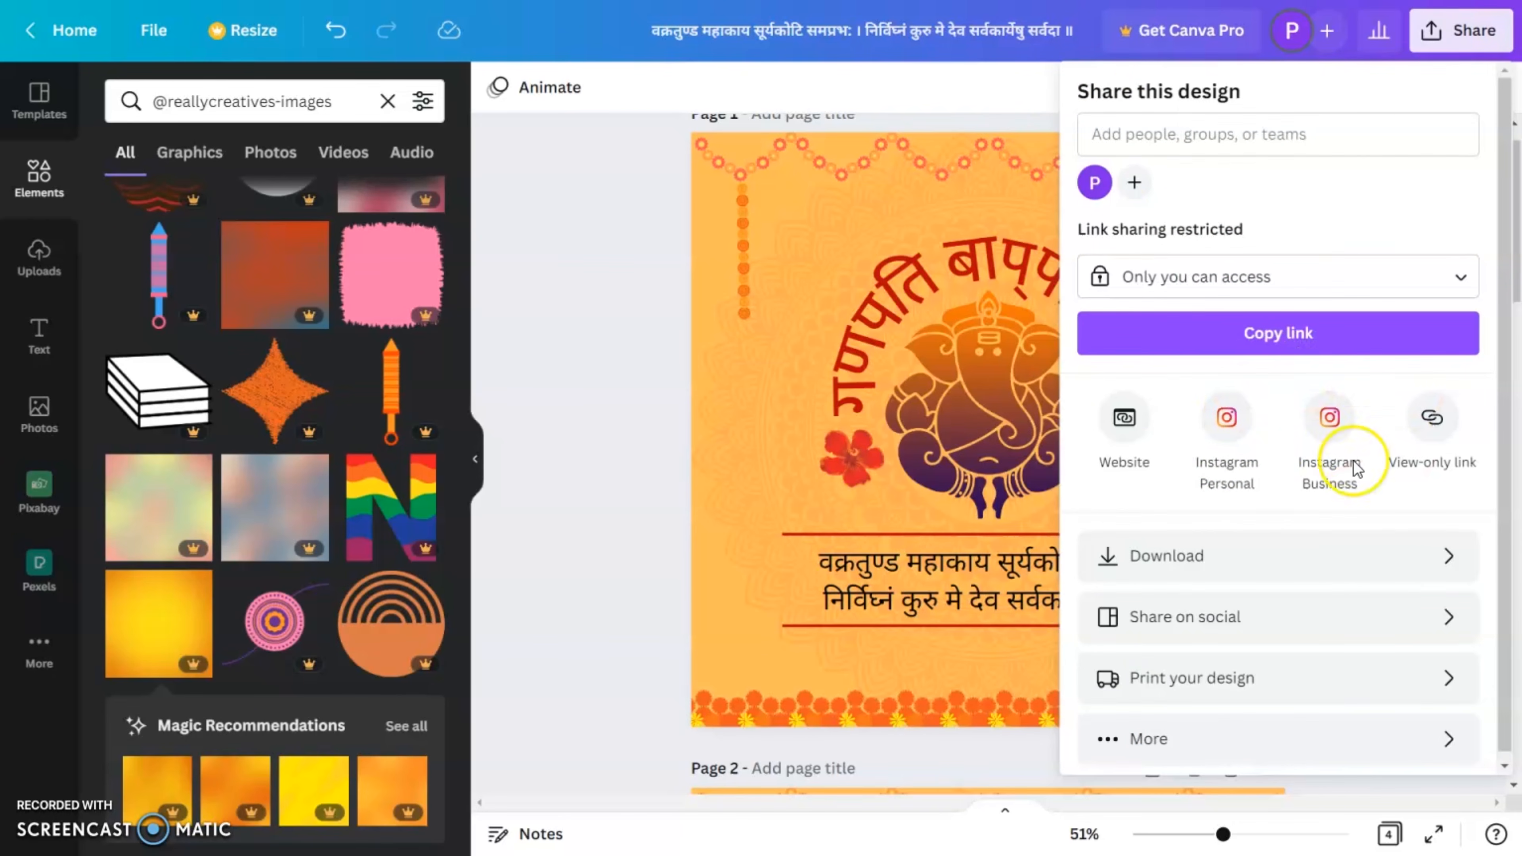
{"action": "left_click", "coordinate": [1223, 617]}
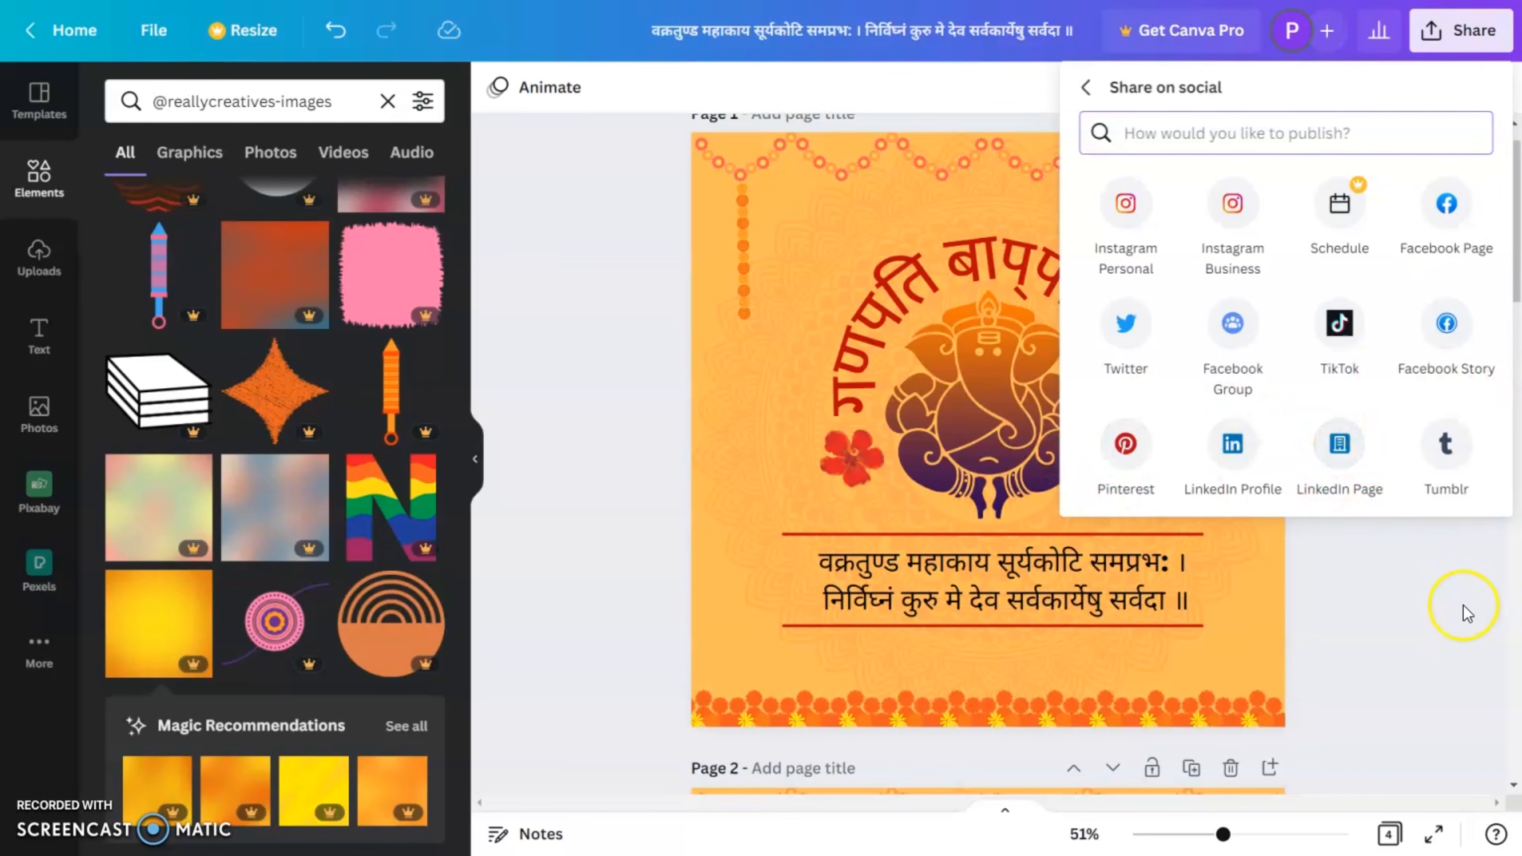
{"action": "left_click", "coordinate": [1402, 610]}
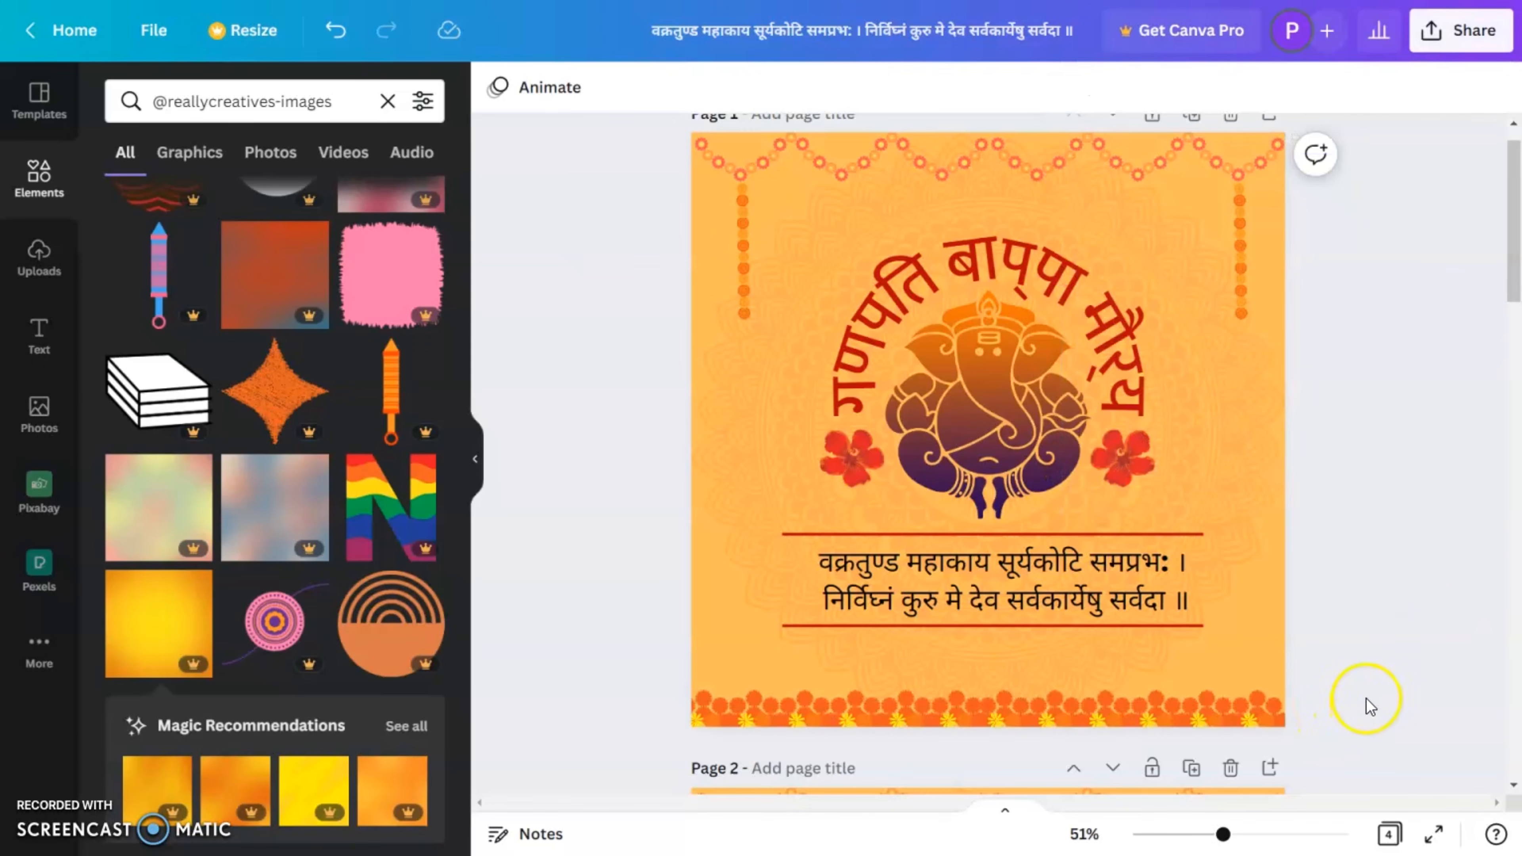